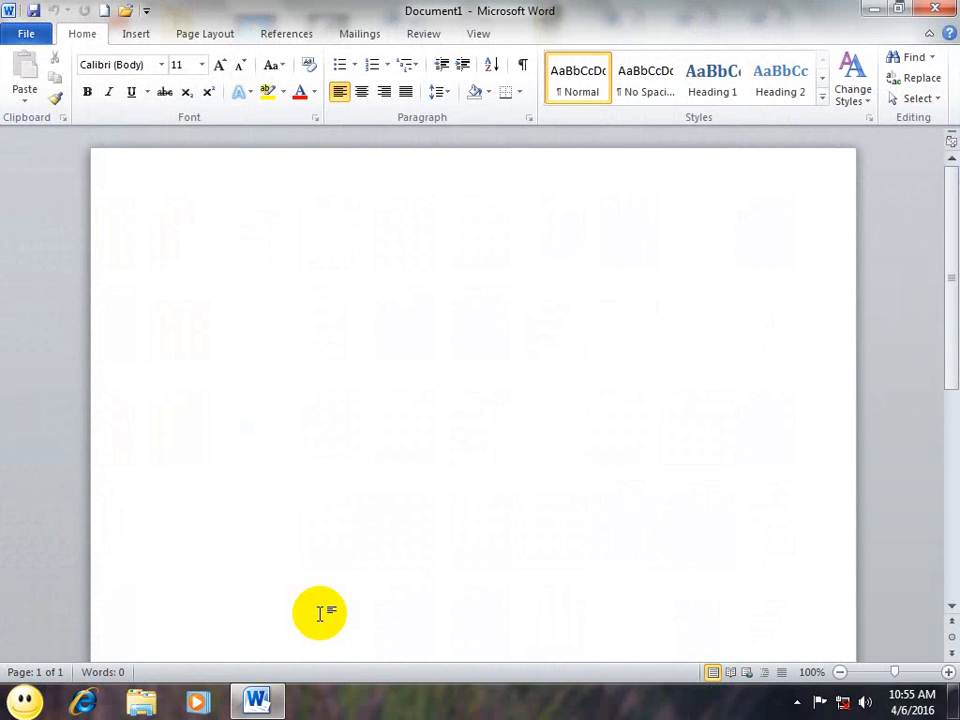
Step: Generate three =rand() sample paragraphs (185 words) in Document1 and select them
{"action": "type", "text": "=ra"}
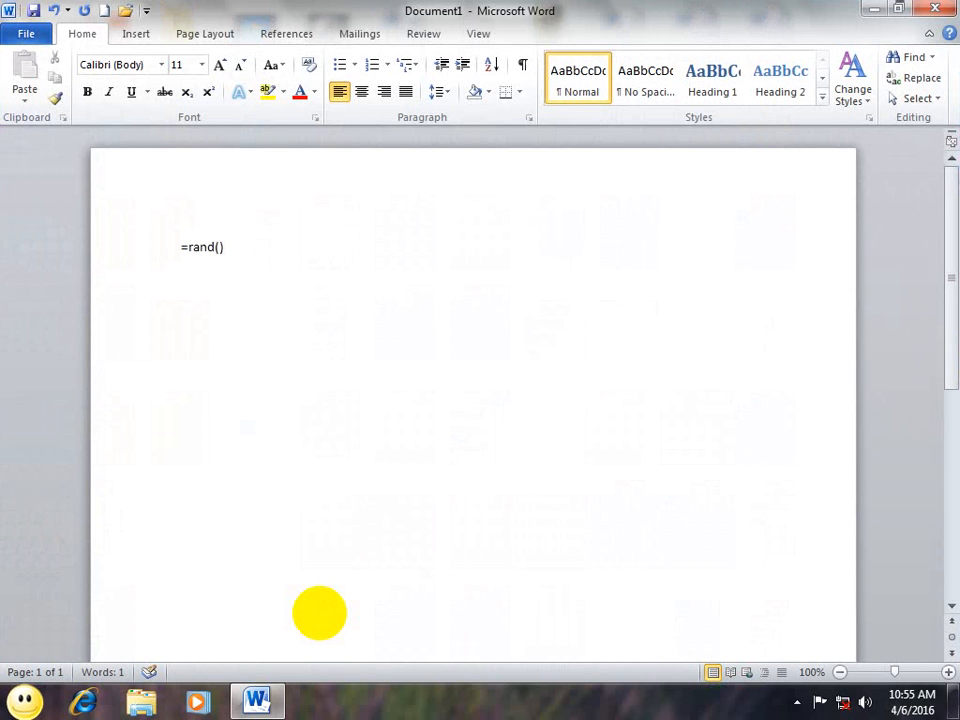
{"action": "type", "text": "nd()"}
{"action": "key", "text": "Return"}
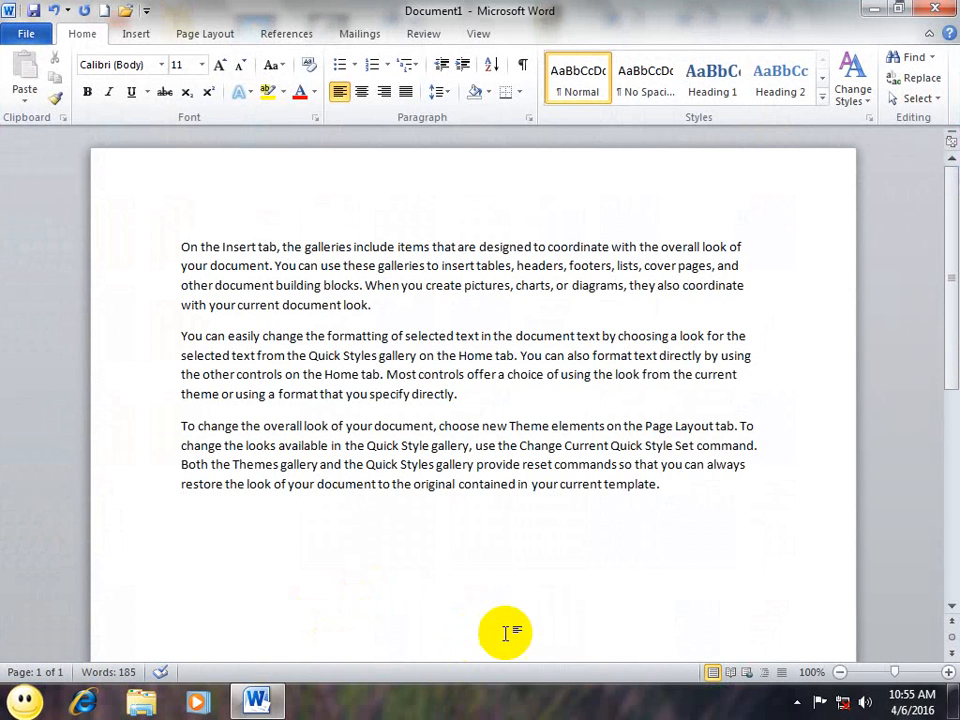
{"action": "left_click_drag", "start_coordinate": [662, 489], "coordinate": [150, 225]}
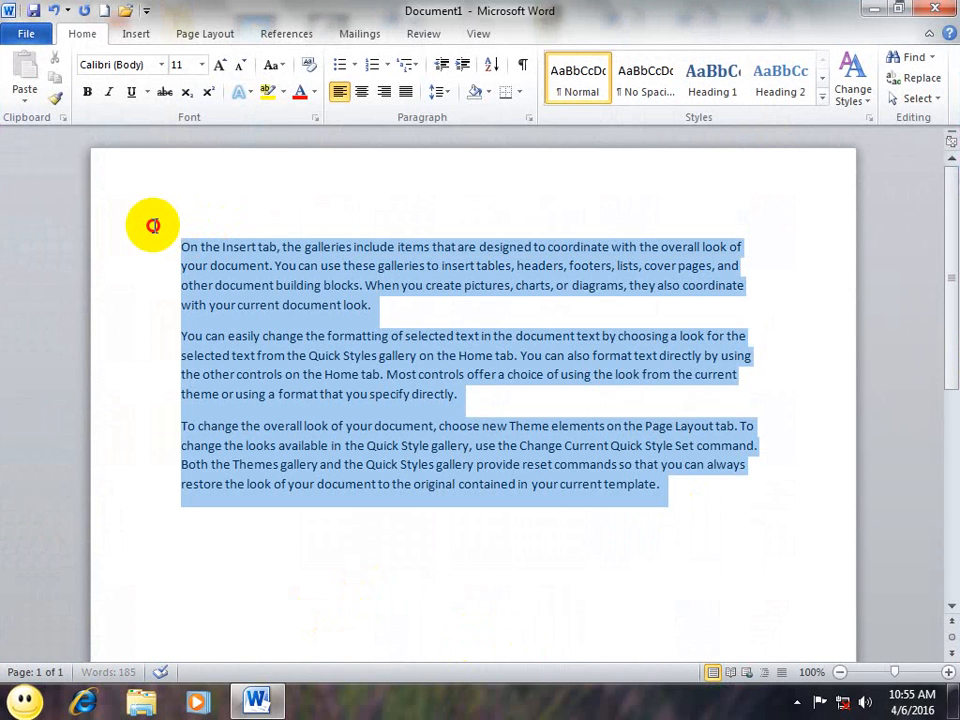
Step: Cut and paste back the three paragraphs, then copy them and paste a second copy at the end
{"action": "left_click", "coordinate": [54, 58]}
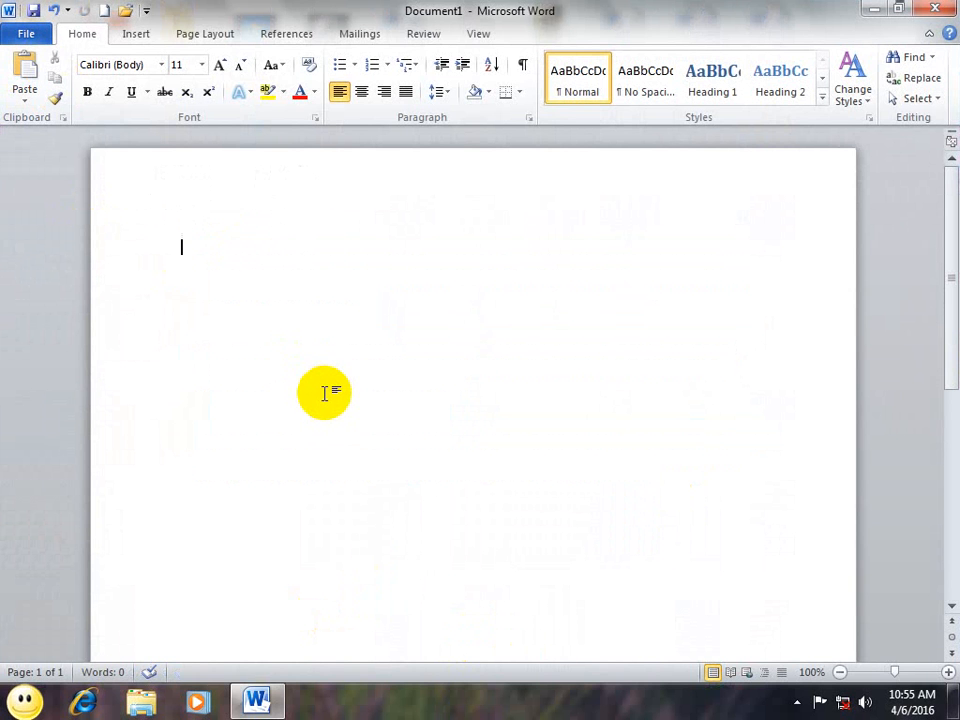
{"action": "left_click", "coordinate": [25, 70]}
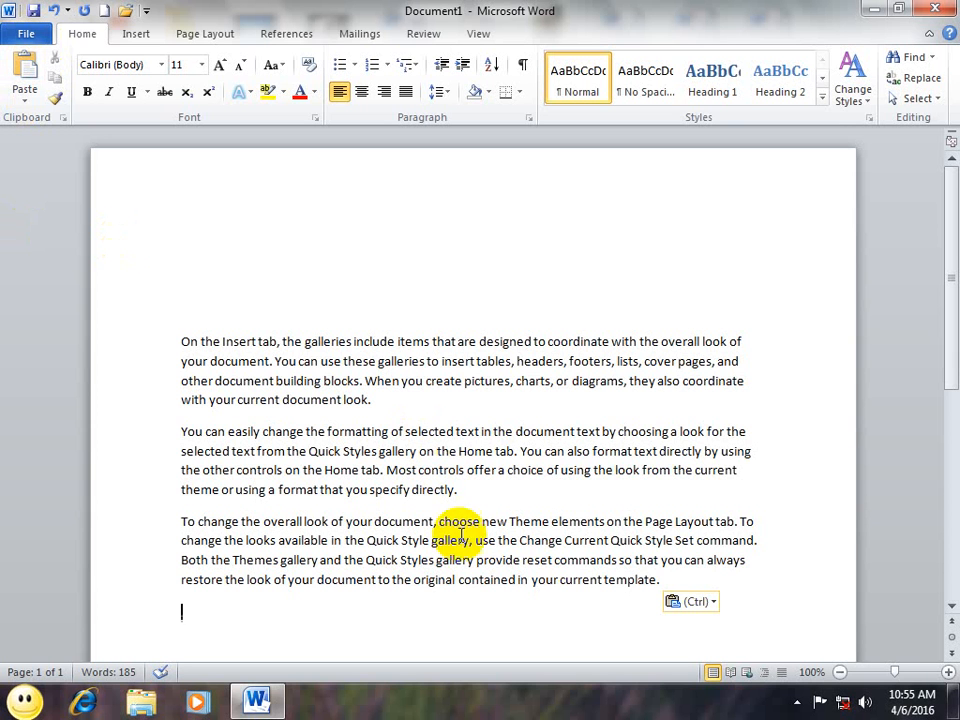
{"action": "left_click_drag", "start_coordinate": [665, 590], "coordinate": [132, 286]}
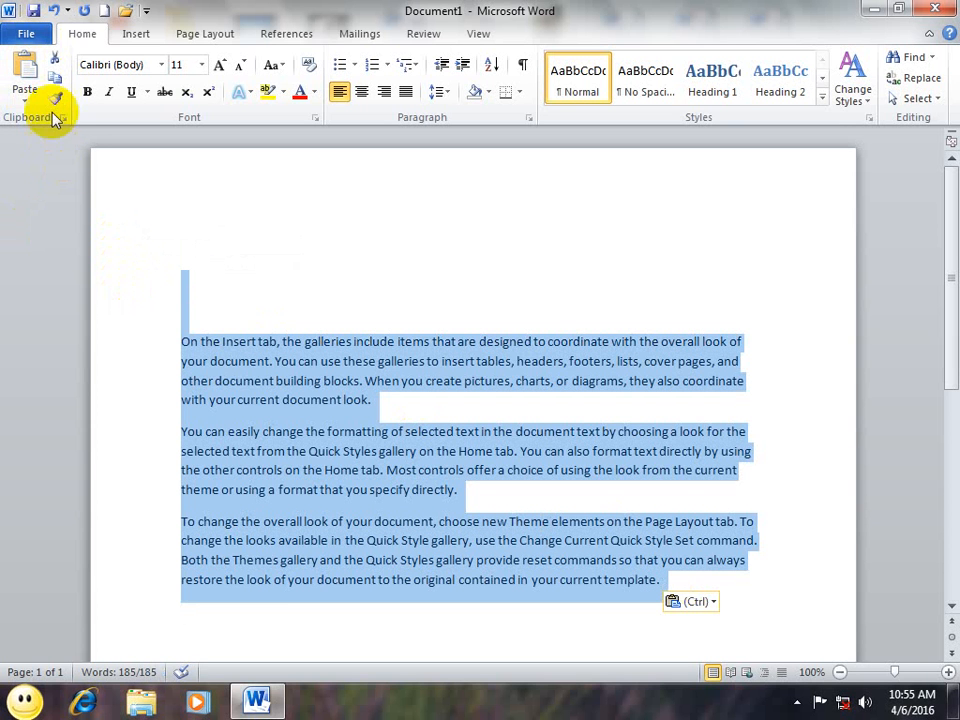
{"action": "left_click", "coordinate": [56, 79]}
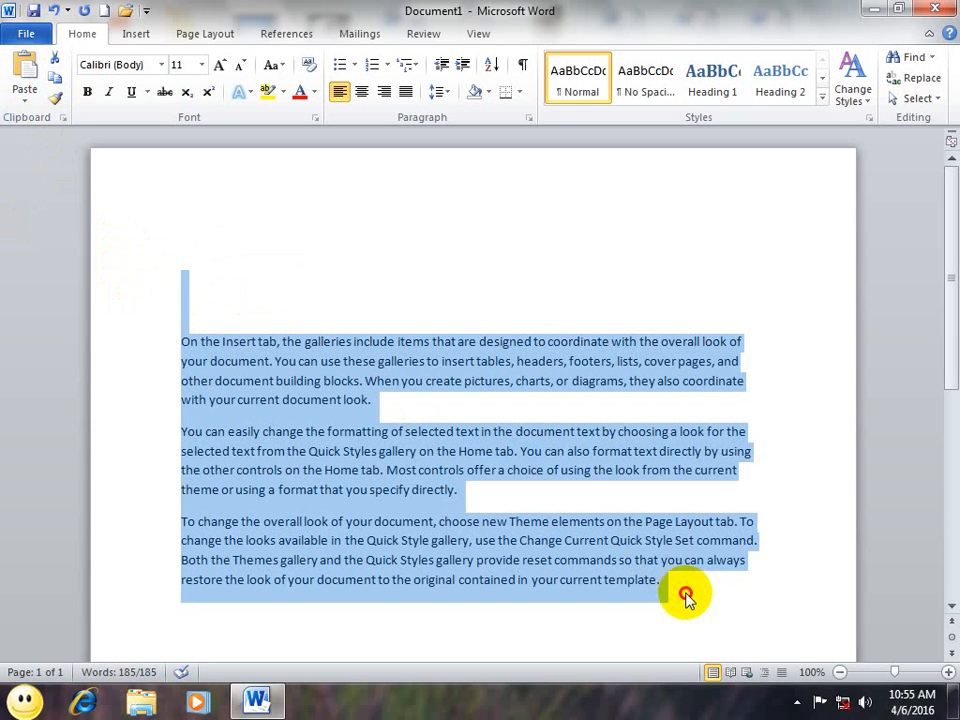
{"action": "left_click", "coordinate": [686, 596]}
{"action": "scroll", "coordinate": [152, 188], "scroll_direction": "down", "scroll_amount": 1}
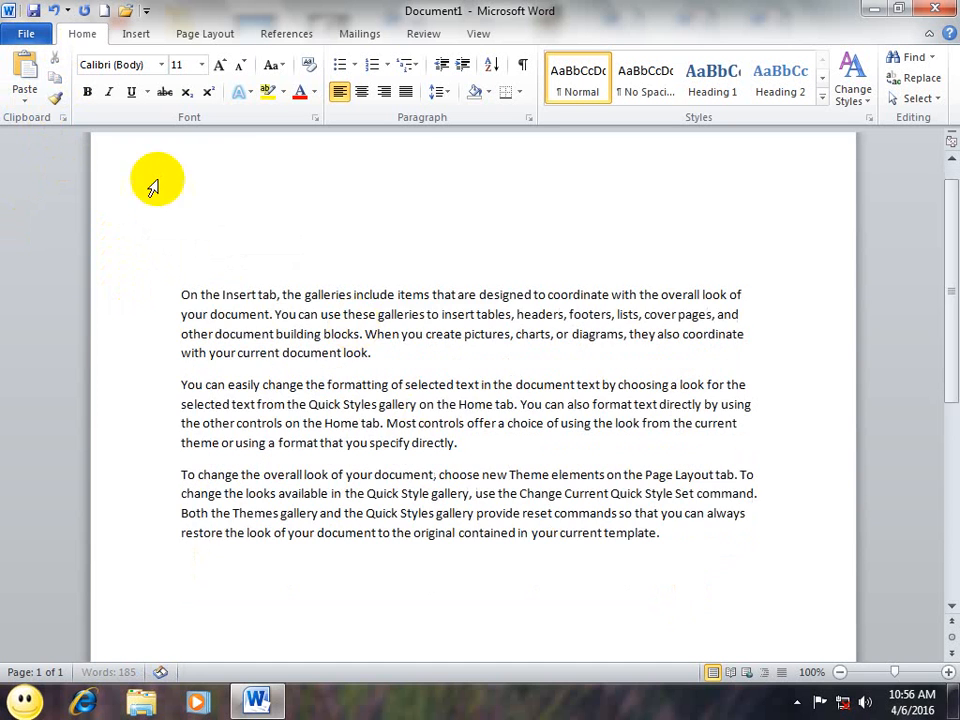
{"action": "left_click", "coordinate": [26, 80]}
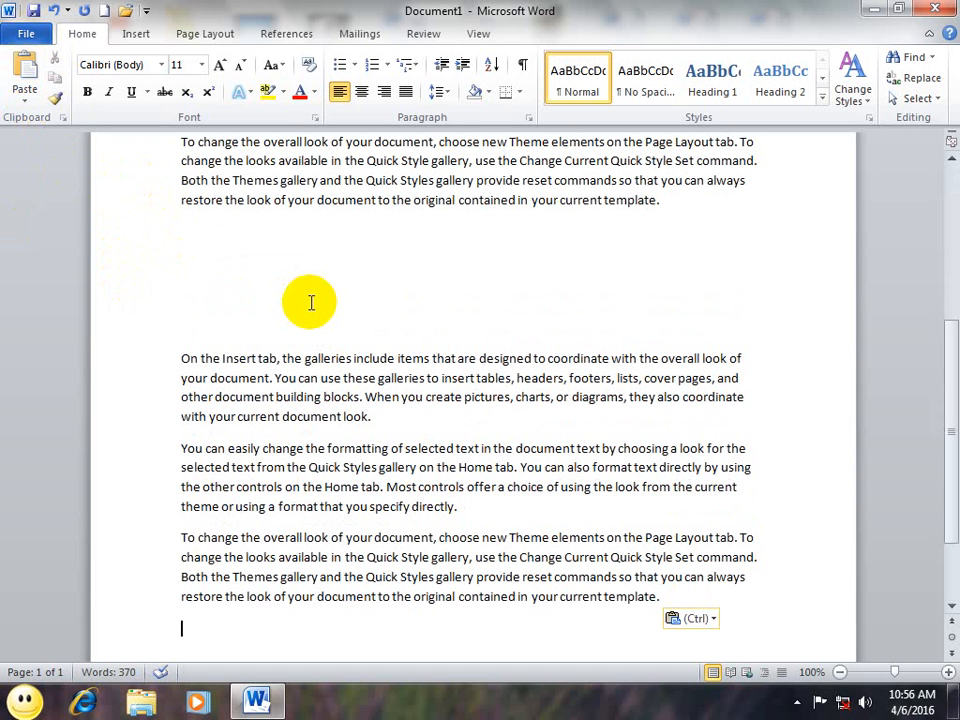
Step: In new Document2, generate =rand() paragraphs and paste the copied paragraphs after them, totalling 370 words
{"action": "key", "text": "ctrl+n"}
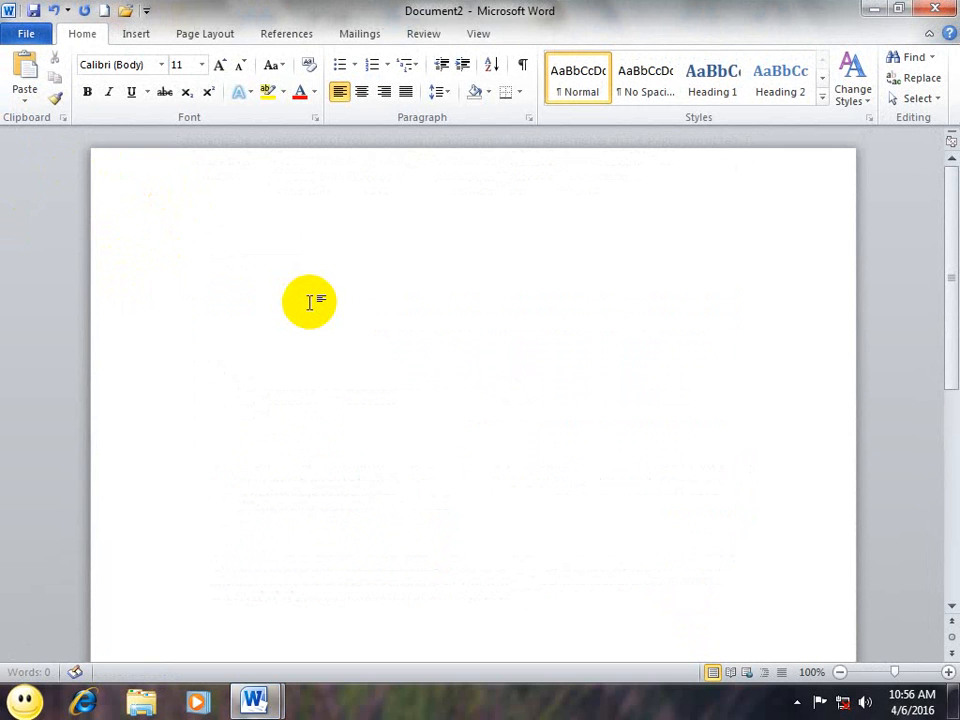
{"action": "type", "text": "=ramd"}
{"action": "key", "text": "BackSpace"}
{"action": "key", "text": "BackSpace"}
{"action": "type", "text": "nd()"}
{"action": "key", "text": "Return"}
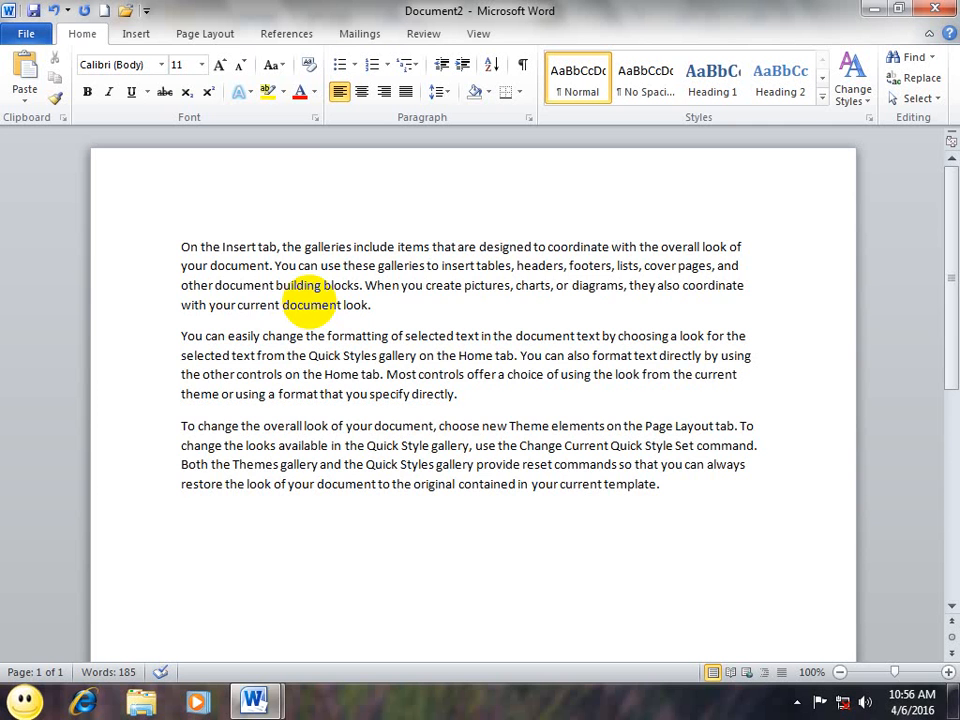
{"action": "key", "text": "ctrl+v"}
{"action": "key", "text": "ctrl+v"}
{"action": "key", "text": "ctrl+v"}
{"action": "key", "text": "ctrl+v"}
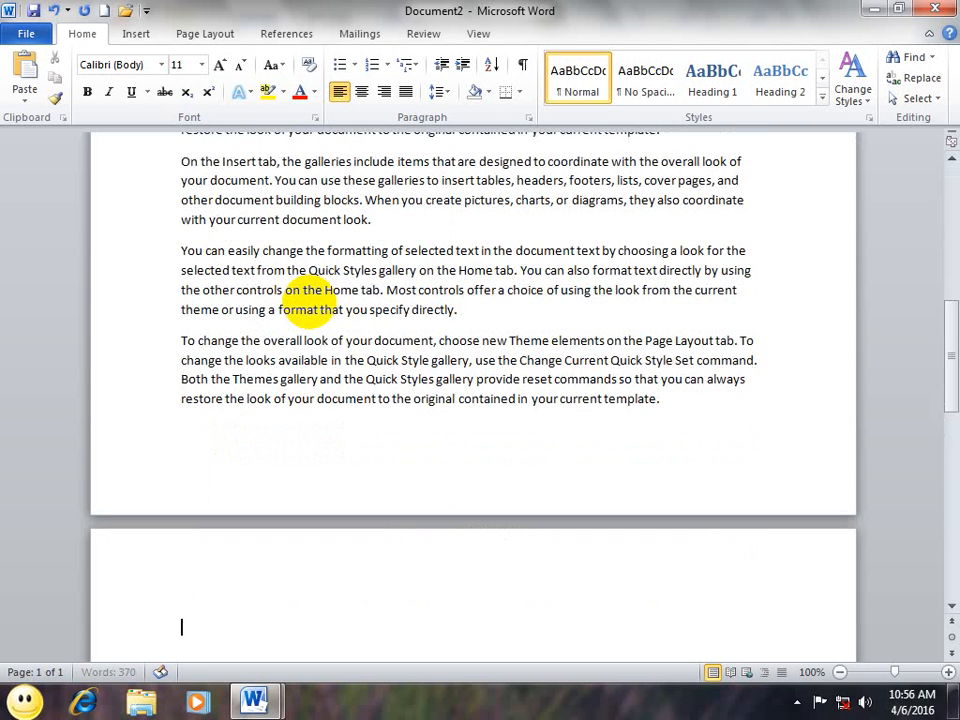
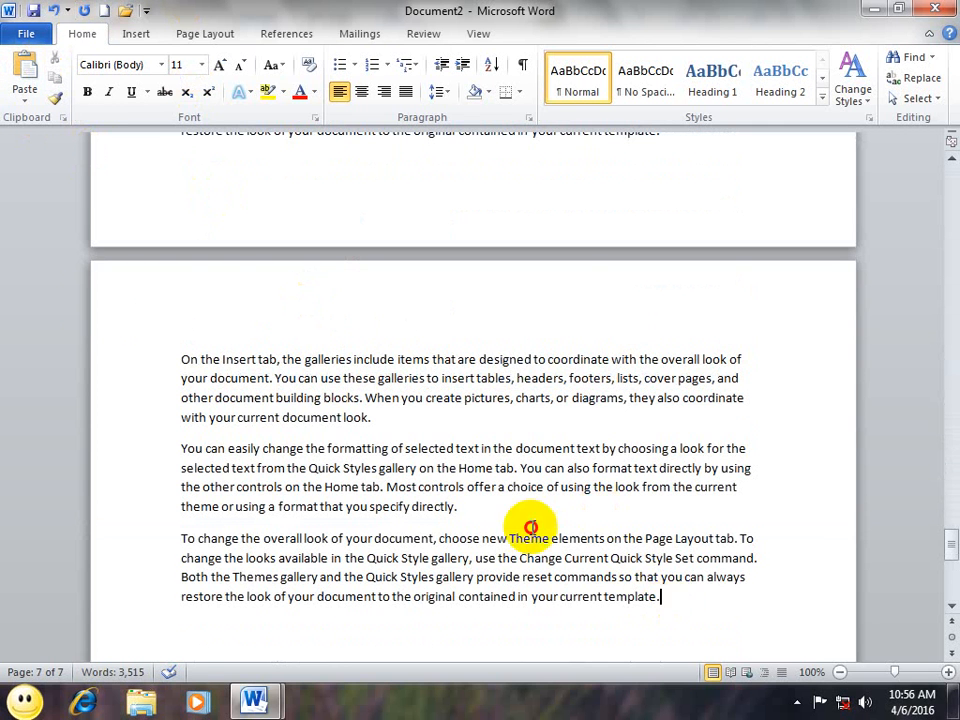
Step: Cut and re-paste the paragraphs, then copy the whole document and paste it again at the end (13 pages)
{"action": "left_click", "coordinate": [94, 306], "text": "shift"}
{"action": "key", "text": "ctrl+c"}
{"action": "key", "text": "Delete"}
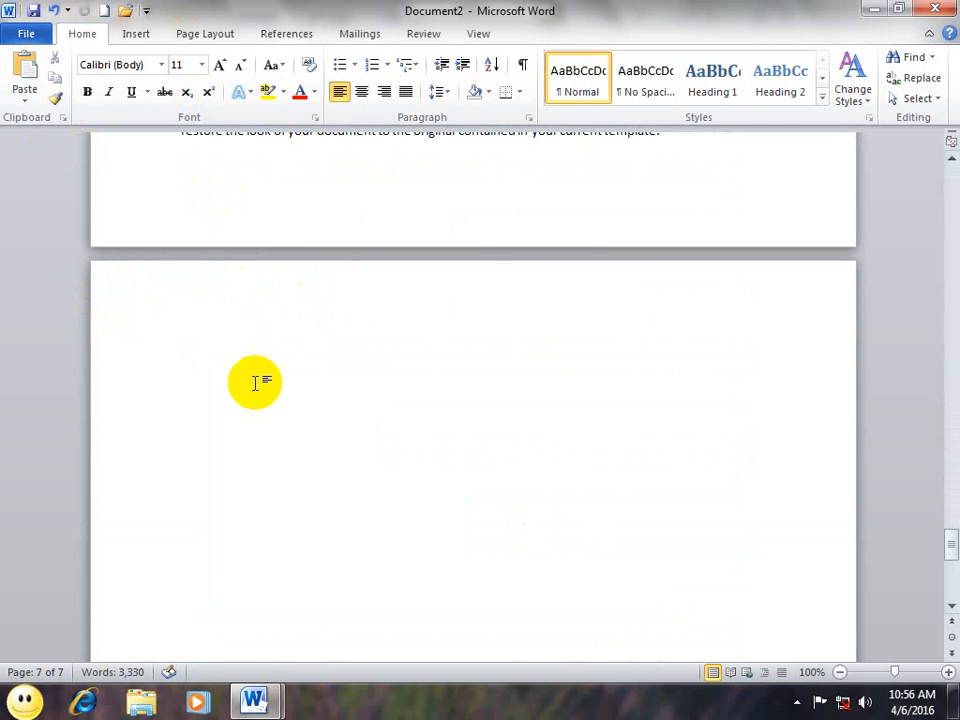
{"action": "key", "text": "ctrl+v"}
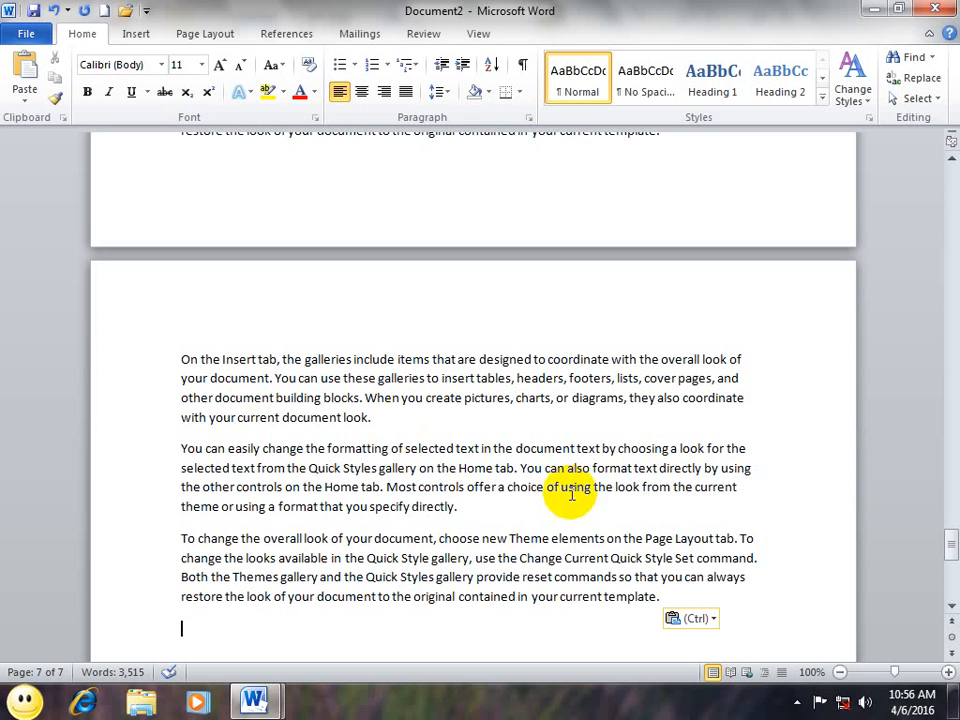
{"action": "key", "text": "ctrl+a"}
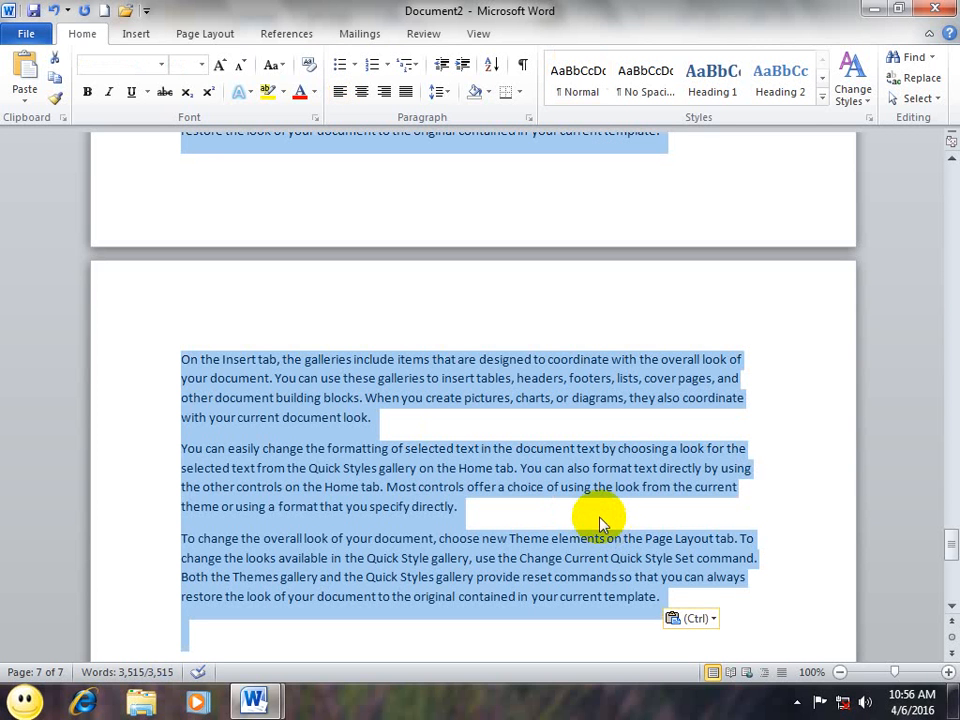
{"action": "key", "text": "ctrl+c"}
{"action": "key", "text": "ctrl+v"}
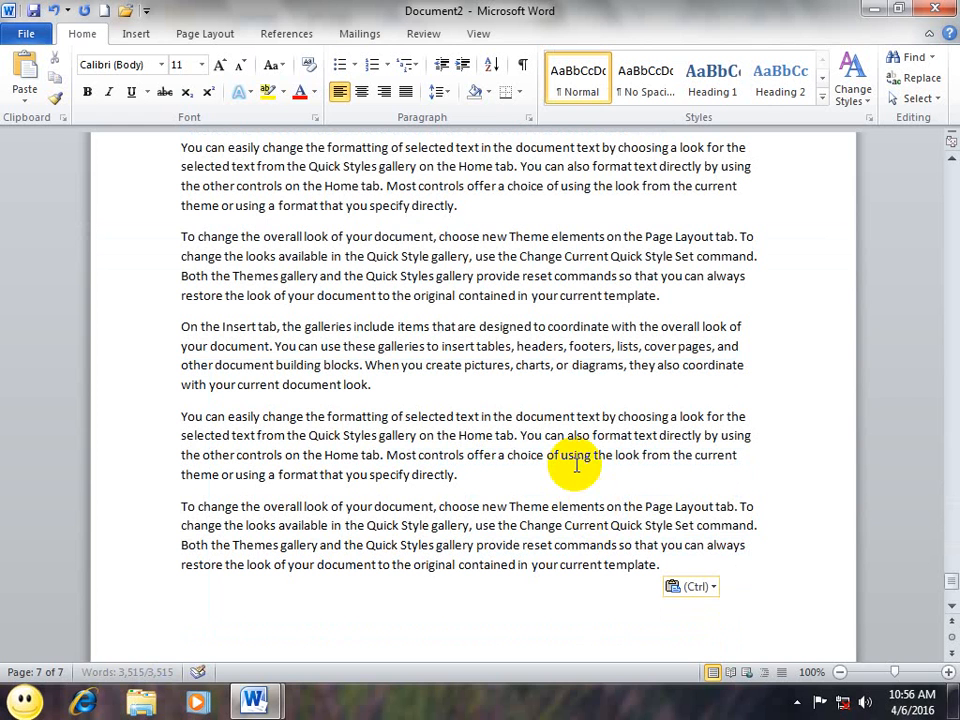
{"action": "key", "text": "ctrl+v"}
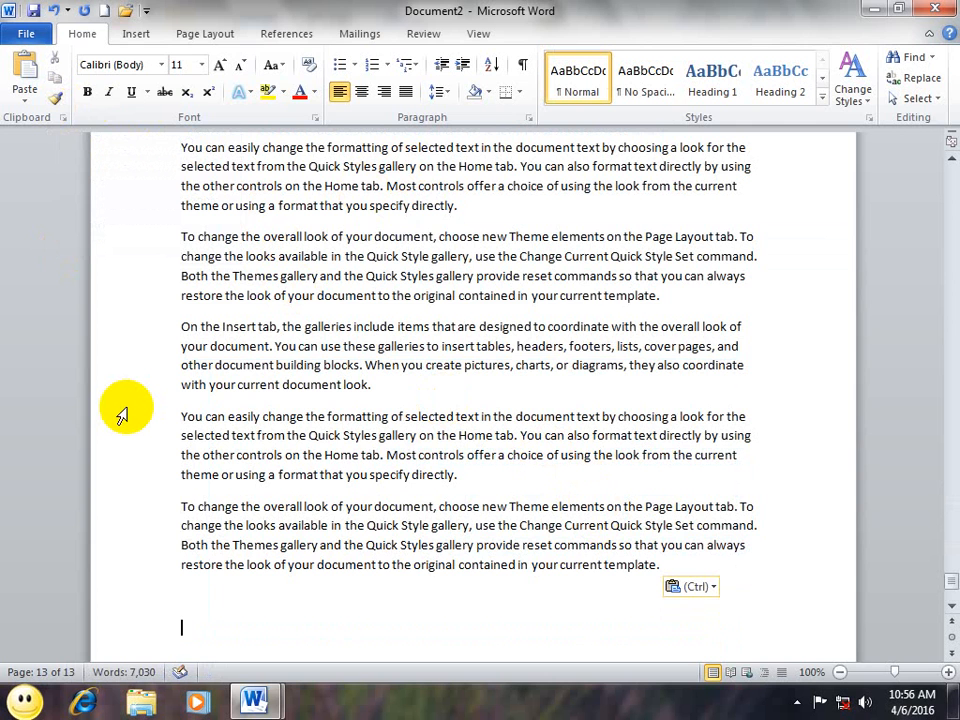
Step: In a new document, generate two sets of =rand() sample paragraphs
{"action": "key", "text": "ctrl+n"}
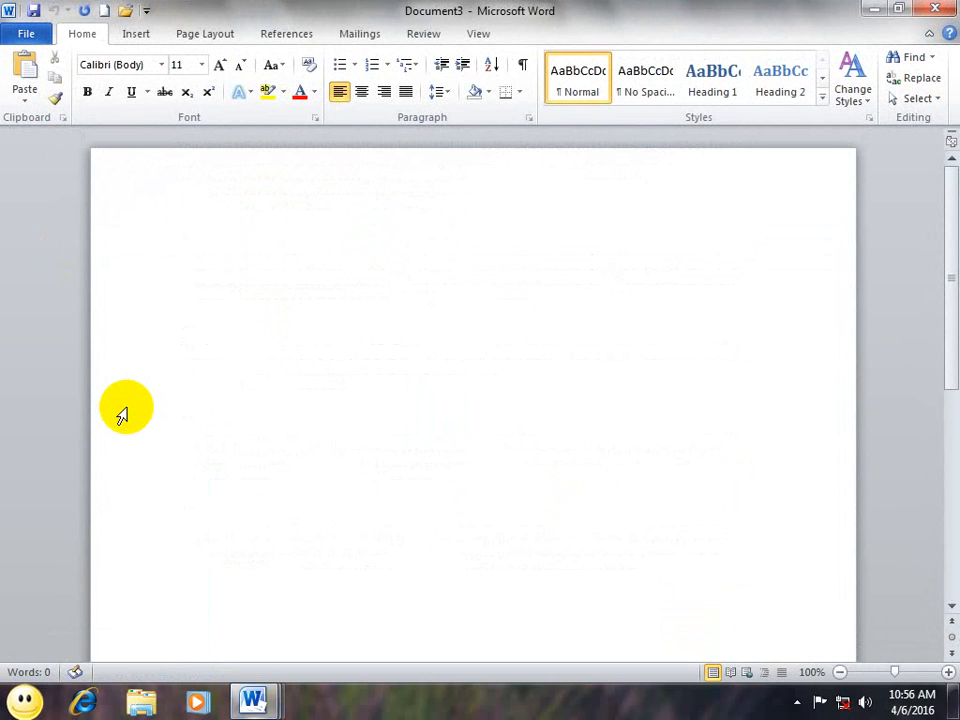
{"action": "type", "text": "=rand"}
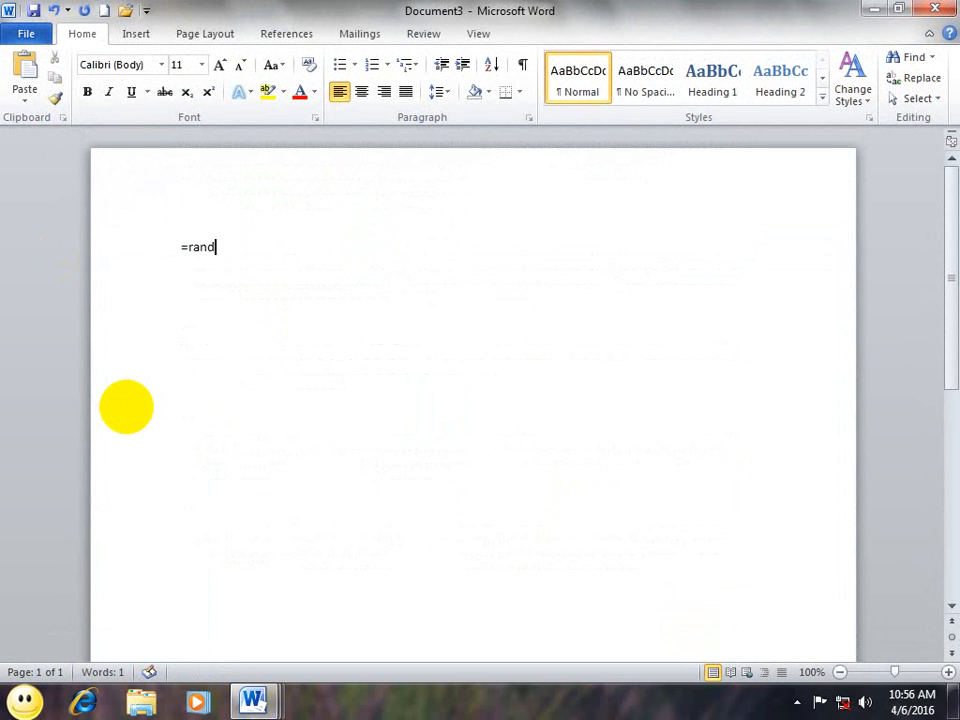
{"action": "type", "text": "()"}
{"action": "key", "text": "Return"}
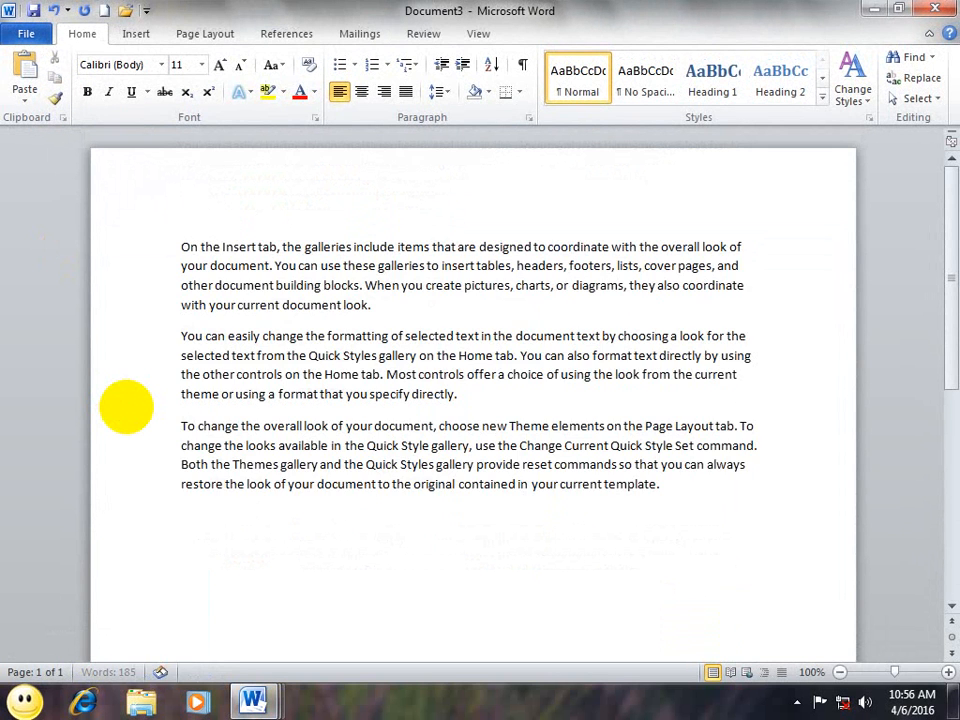
{"action": "type", "text": "=rand()"}
{"action": "key", "text": "Return"}
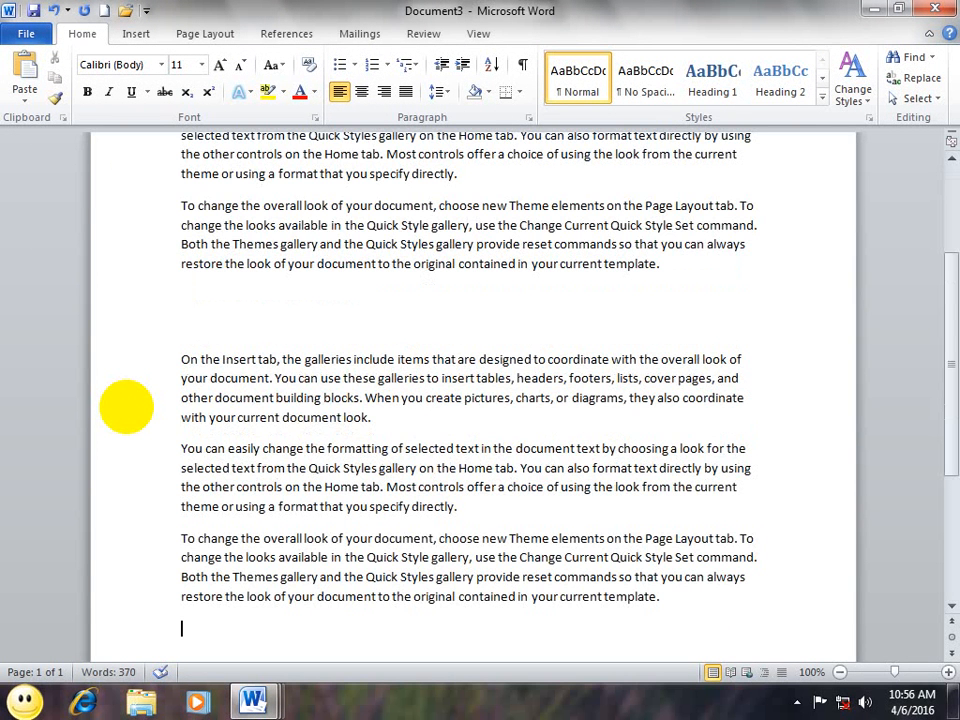
Step: Make the first three sample paragraphs bold
{"action": "scroll", "coordinate": [126, 406], "scroll_direction": "up", "scroll_amount": 4}
{"action": "left_click_drag", "start_coordinate": [681, 493], "coordinate": [126, 146]}
{"action": "left_click", "coordinate": [87, 91]}
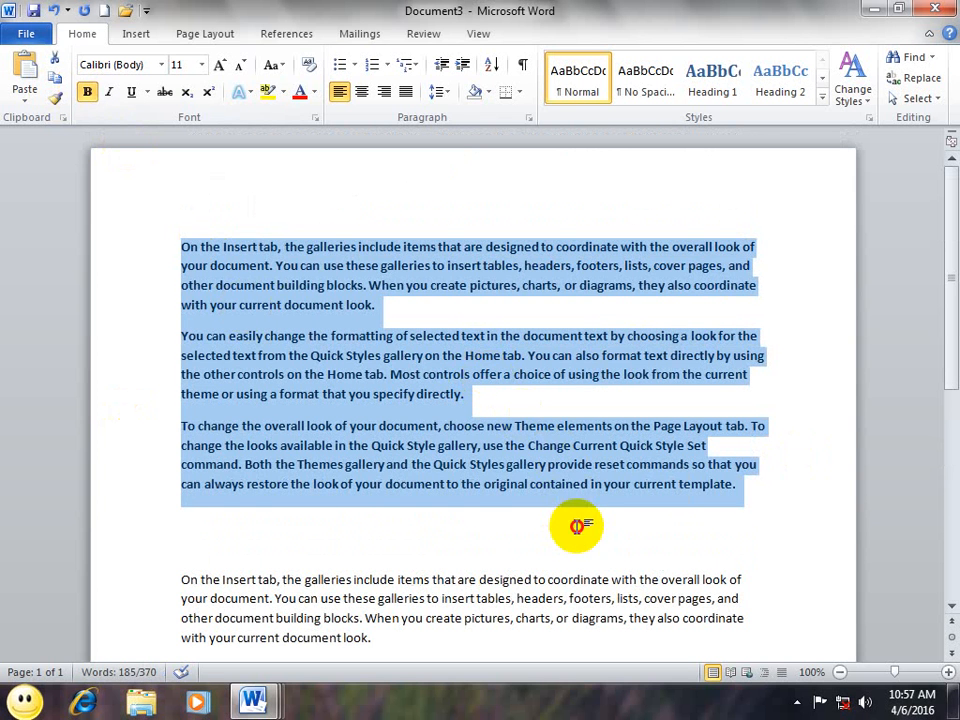
{"action": "left_click", "coordinate": [579, 521]}
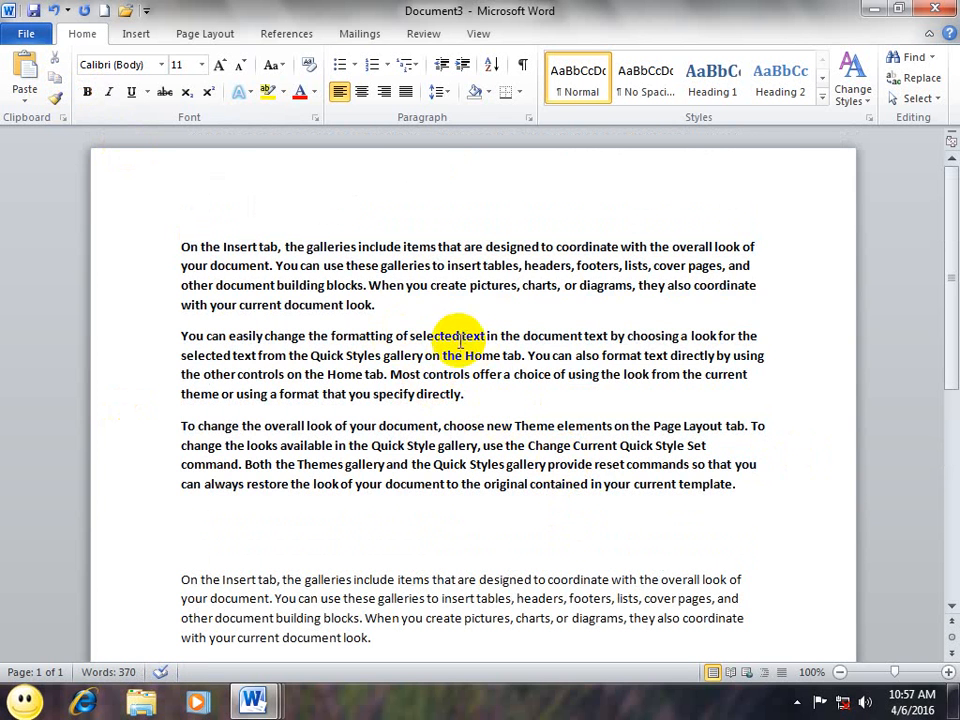
{"action": "scroll", "coordinate": [461, 336], "scroll_direction": "down", "scroll_amount": 3}
{"action": "left_click_drag", "start_coordinate": [396, 339], "coordinate": [208, 213]}
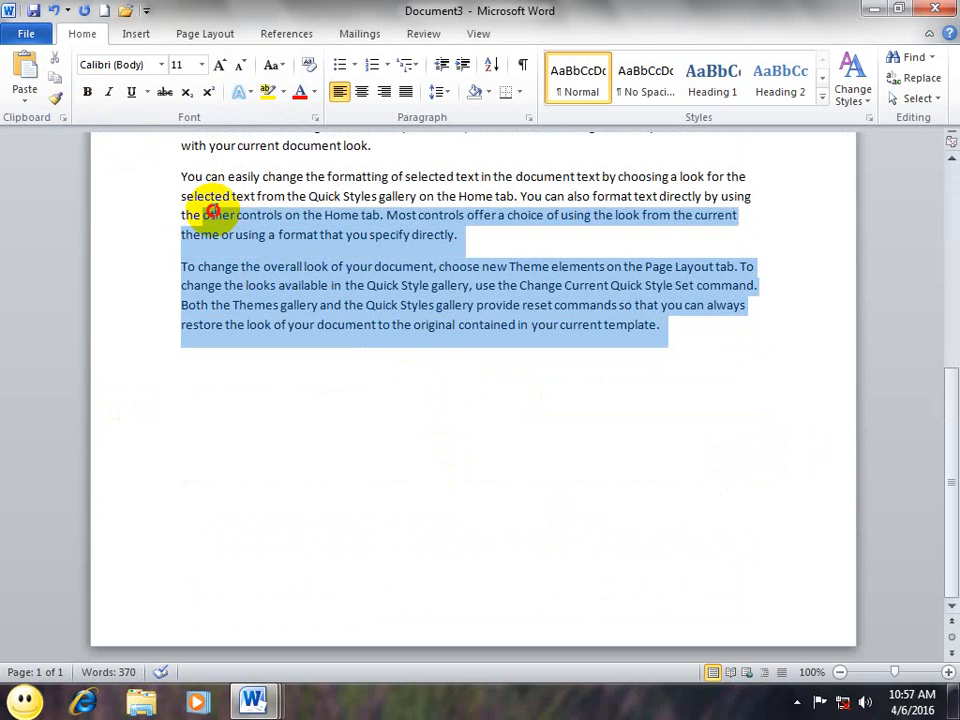
Step: Use Format Painter to copy the bold onto the opening of the second set's paragraph
{"action": "scroll", "coordinate": [345, 318], "scroll_direction": "up", "scroll_amount": 8}
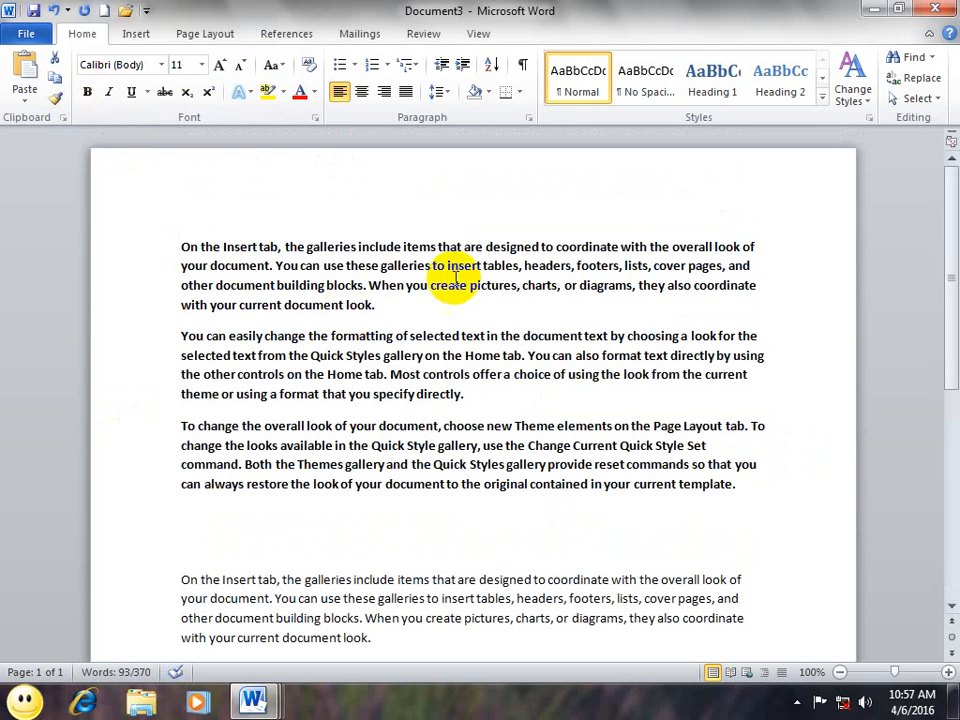
{"action": "left_click_drag", "start_coordinate": [726, 508], "coordinate": [150, 194]}
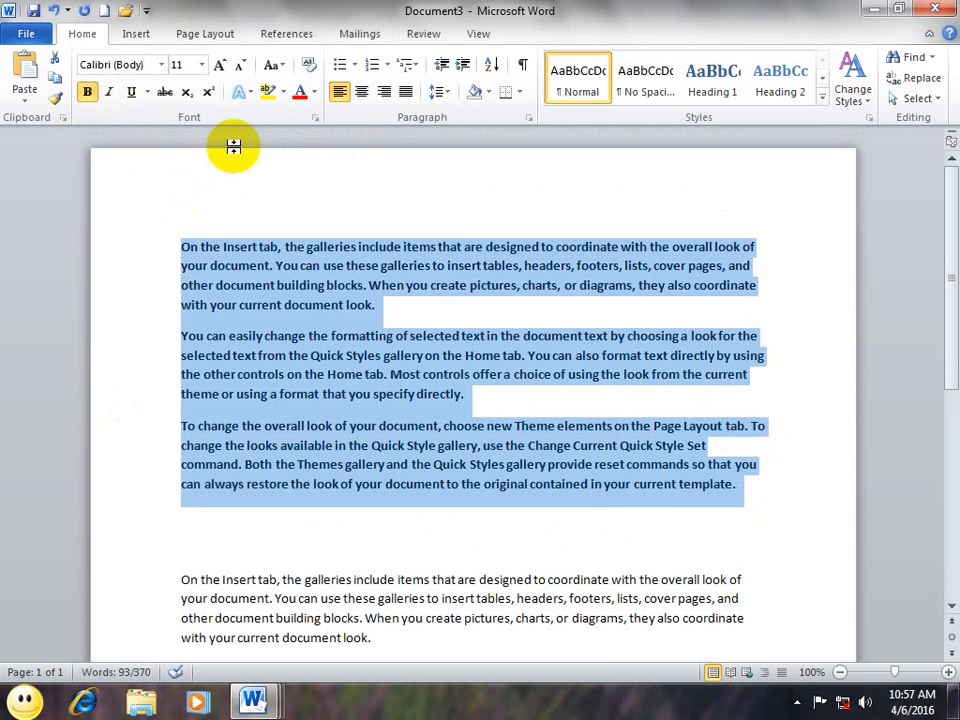
{"action": "left_click", "coordinate": [57, 100]}
{"action": "scroll", "coordinate": [236, 214], "scroll_direction": "down", "scroll_amount": 8}
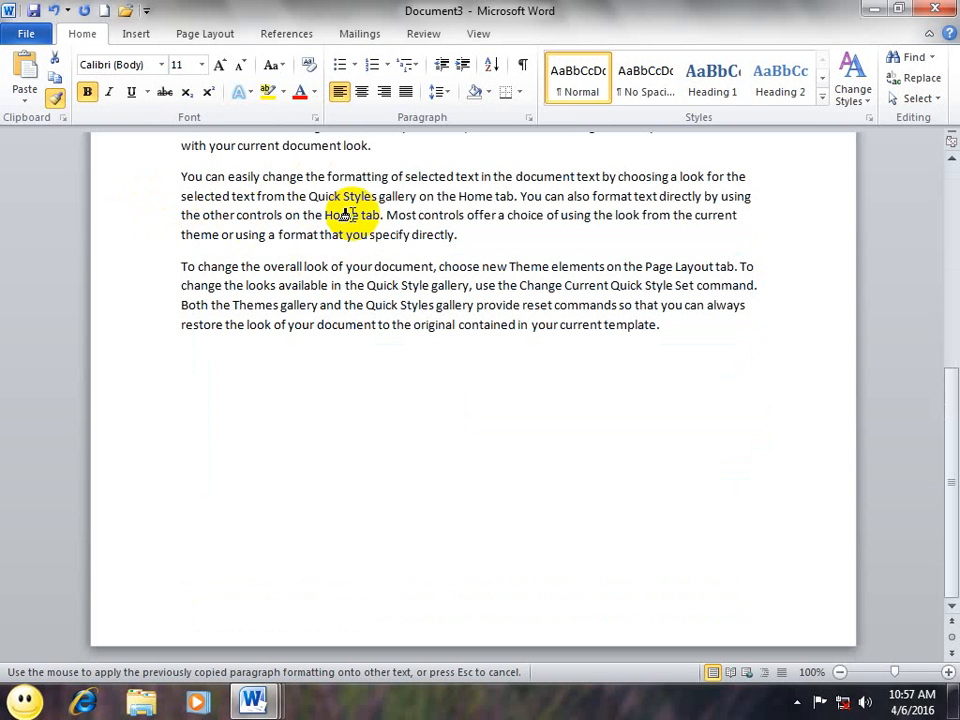
{"action": "mouse_move", "coordinate": [381, 215]}
{"action": "left_mouse_down"}
{"action": "mouse_move", "coordinate": [257, 180]}
{"action": "mouse_move", "coordinate": [181, 176]}
{"action": "left_mouse_up"}
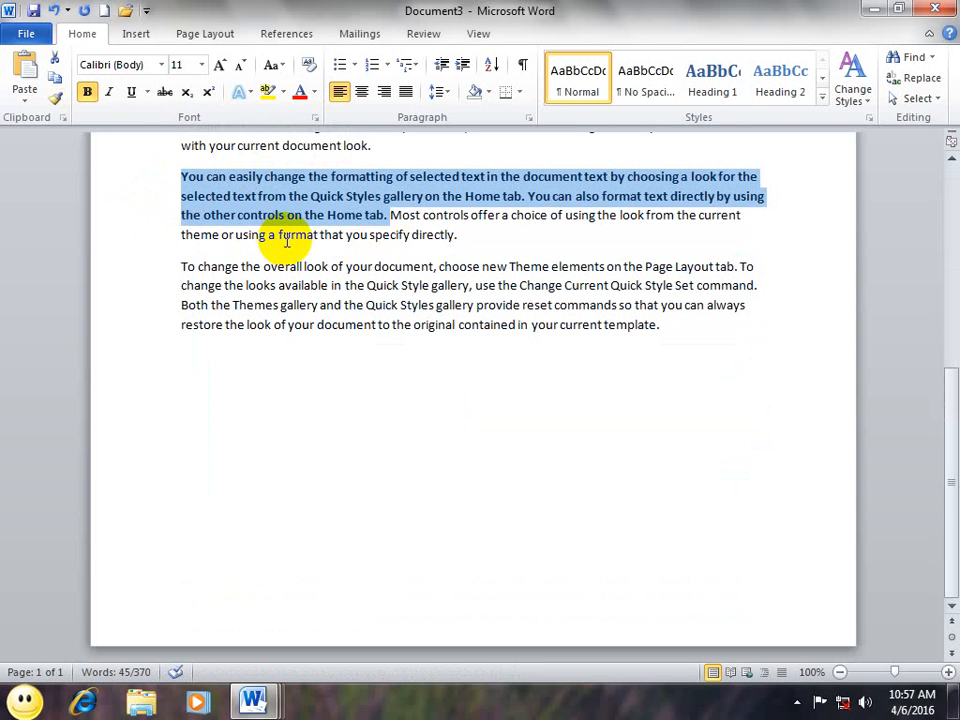
{"action": "scroll", "coordinate": [286, 238], "scroll_direction": "up", "scroll_amount": 3}
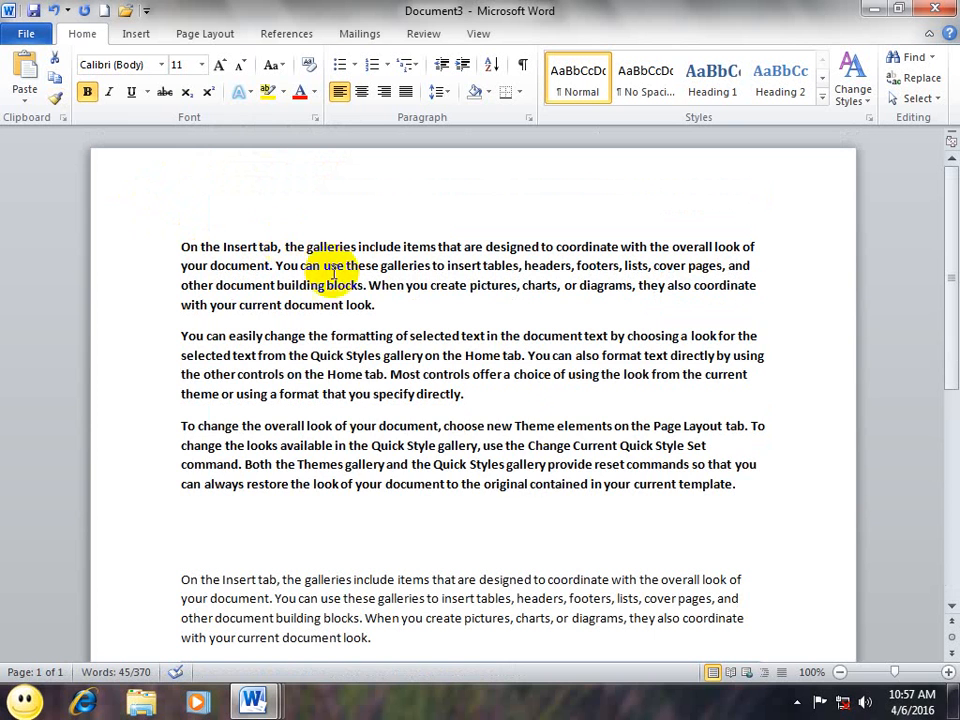
{"action": "left_click_drag", "start_coordinate": [529, 484], "coordinate": [306, 426]}
{"action": "left_click", "coordinate": [60, 100]}
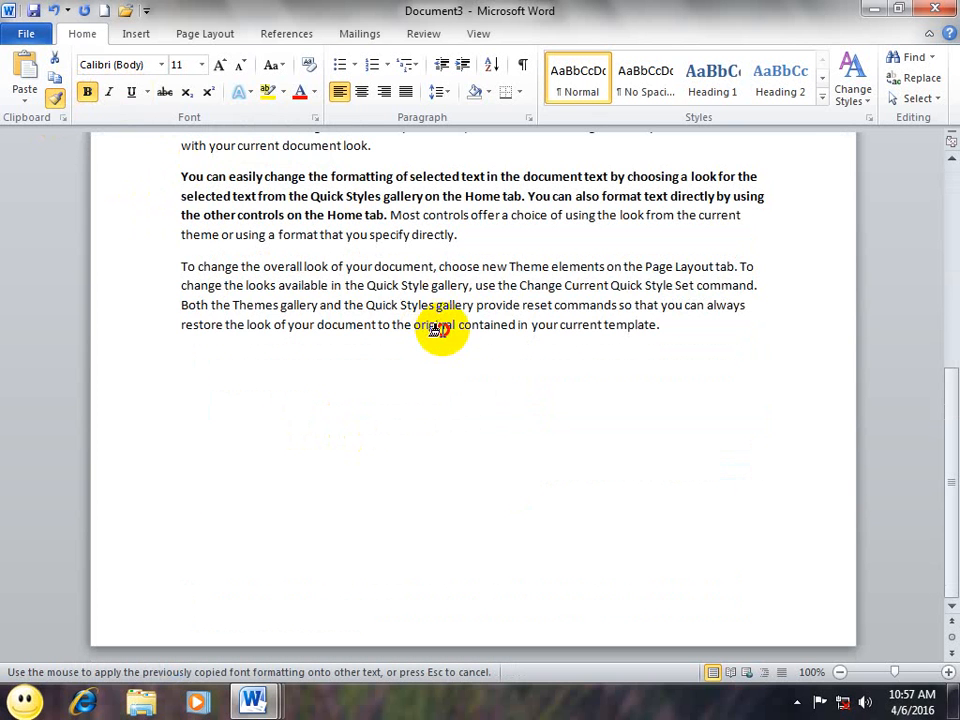
{"action": "left_click_drag", "start_coordinate": [456, 326], "coordinate": [320, 292]}
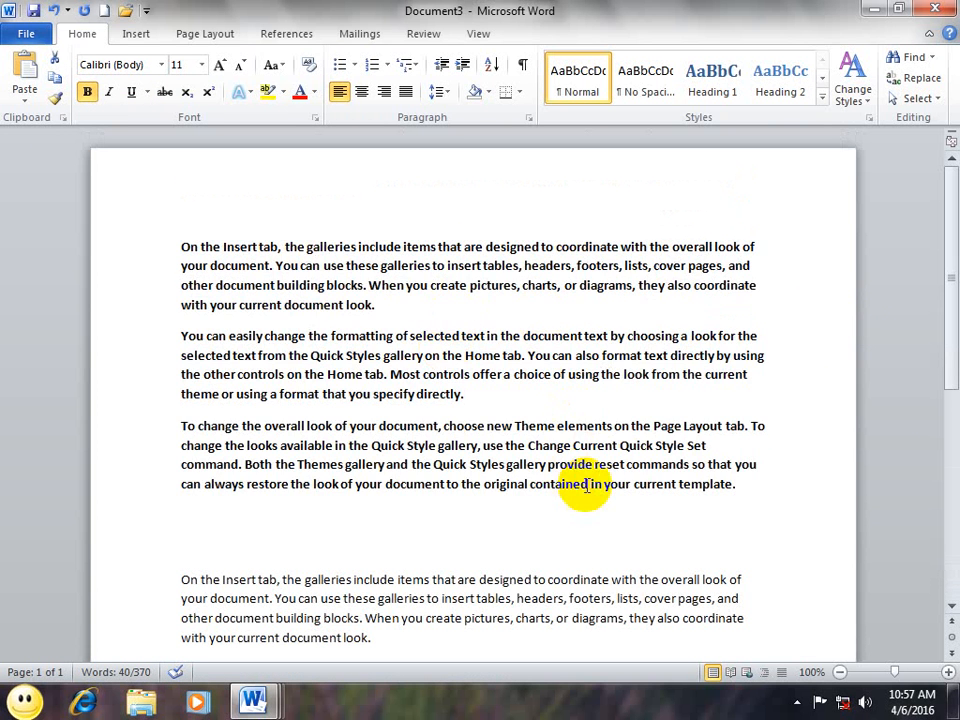
Step: Paint bold onto 'controls on the Home', 'Quick Styles', and most of the Insert tab paragraph
{"action": "left_click_drag", "start_coordinate": [590, 484], "coordinate": [223, 240]}
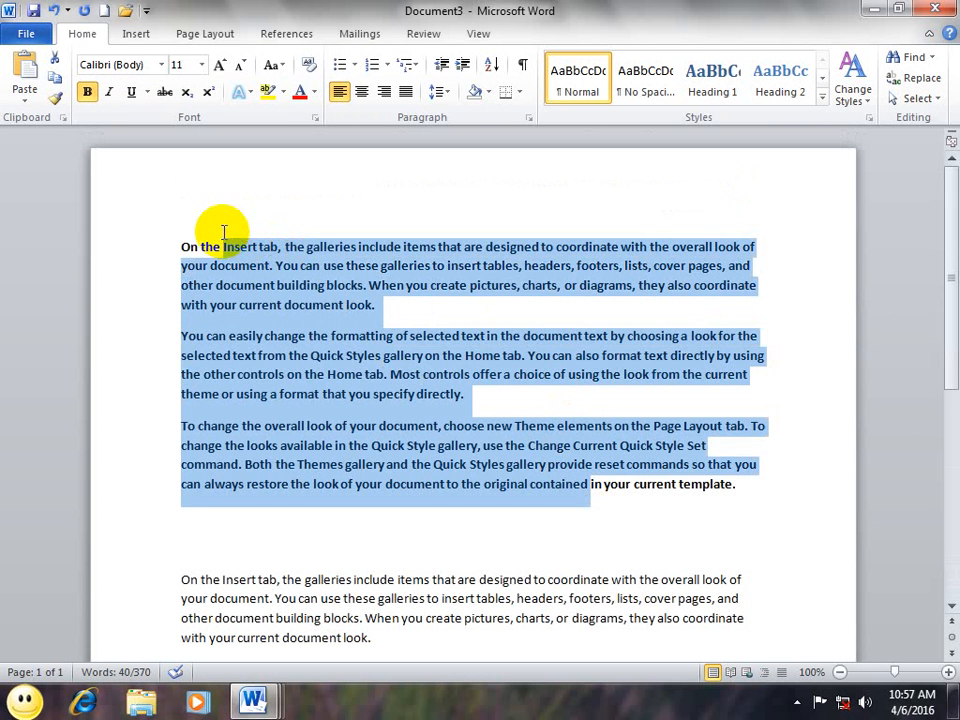
{"action": "left_click", "coordinate": [60, 97]}
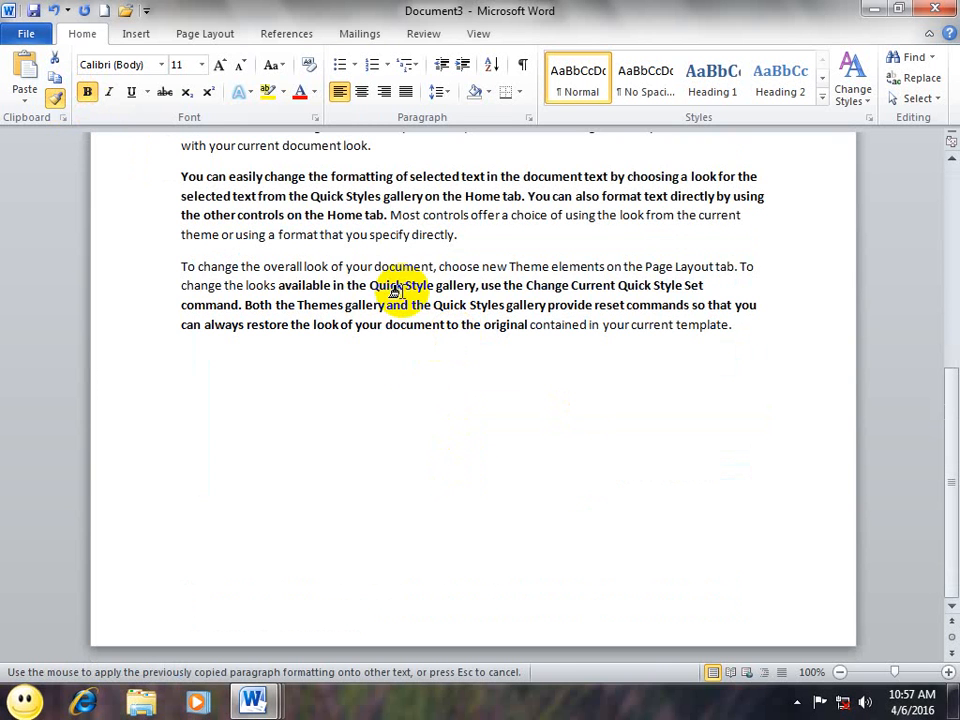
{"action": "left_click_drag", "start_coordinate": [403, 288], "coordinate": [333, 266]}
{"action": "left_click_drag", "start_coordinate": [352, 214], "coordinate": [242, 215]}
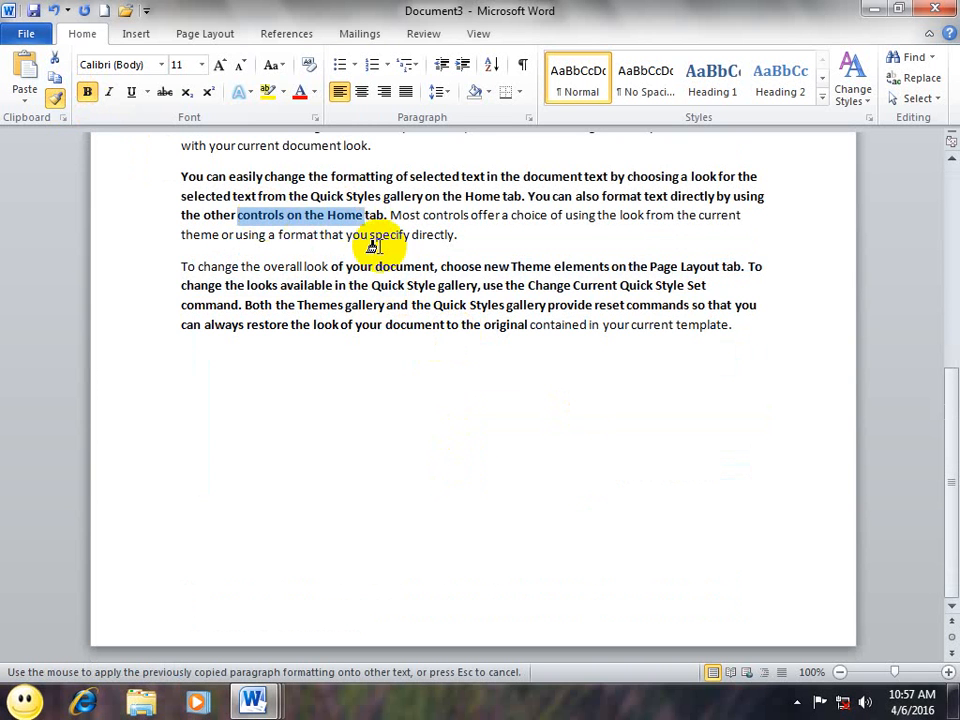
{"action": "left_click_drag", "start_coordinate": [490, 303], "coordinate": [401, 300]}
{"action": "mouse_move", "coordinate": [631, 325]}
{"action": "left_mouse_down"}
{"action": "mouse_move", "coordinate": [582, 300]}
{"action": "mouse_move", "coordinate": [553, 267]}
{"action": "left_mouse_up"}
{"action": "left_click_drag", "start_coordinate": [528, 196], "coordinate": [650, 216]}
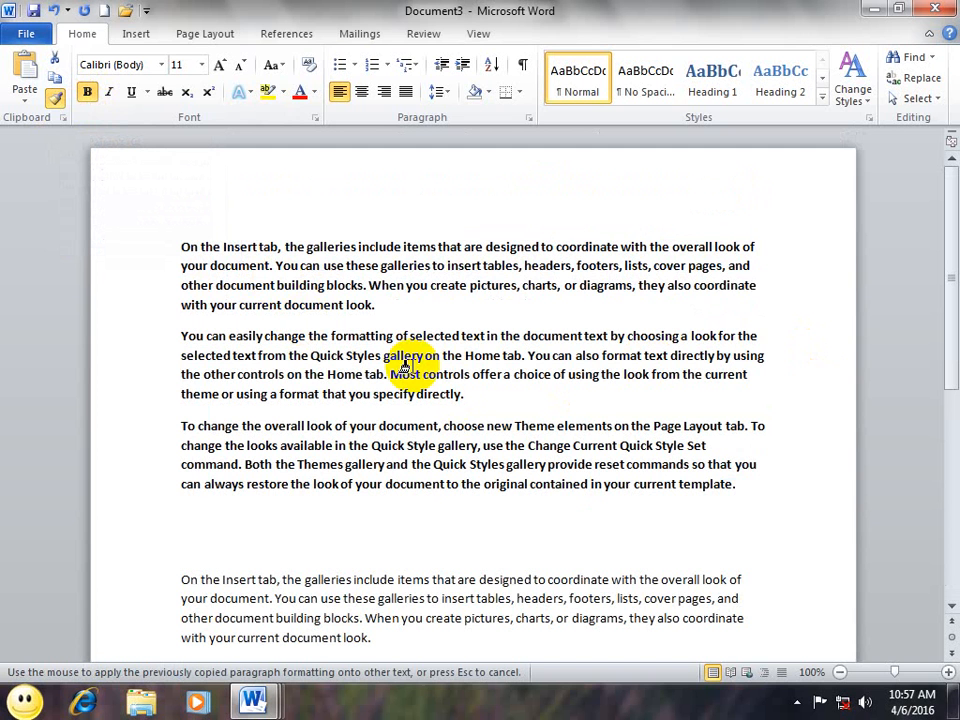
{"action": "mouse_move", "coordinate": [288, 579]}
{"action": "left_mouse_down"}
{"action": "mouse_move", "coordinate": [294, 566]}
{"action": "mouse_move", "coordinate": [467, 617]}
{"action": "mouse_move", "coordinate": [592, 628]}
{"action": "mouse_move", "coordinate": [574, 618]}
{"action": "left_mouse_up"}
{"action": "left_click_drag", "start_coordinate": [259, 579], "coordinate": [181, 579]}
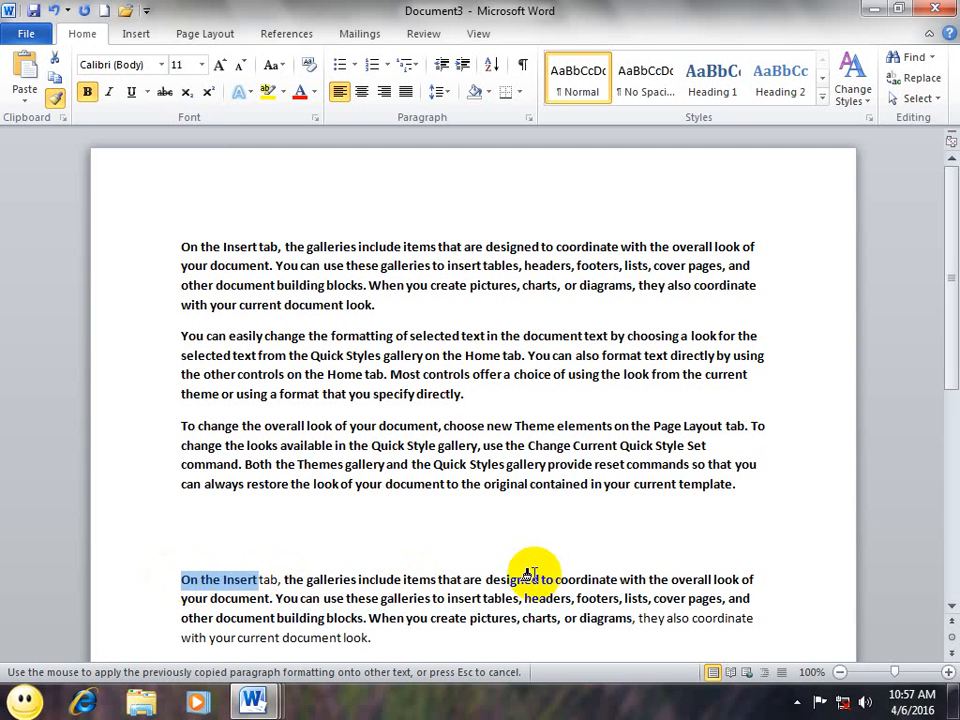
{"action": "key", "text": "Escape"}
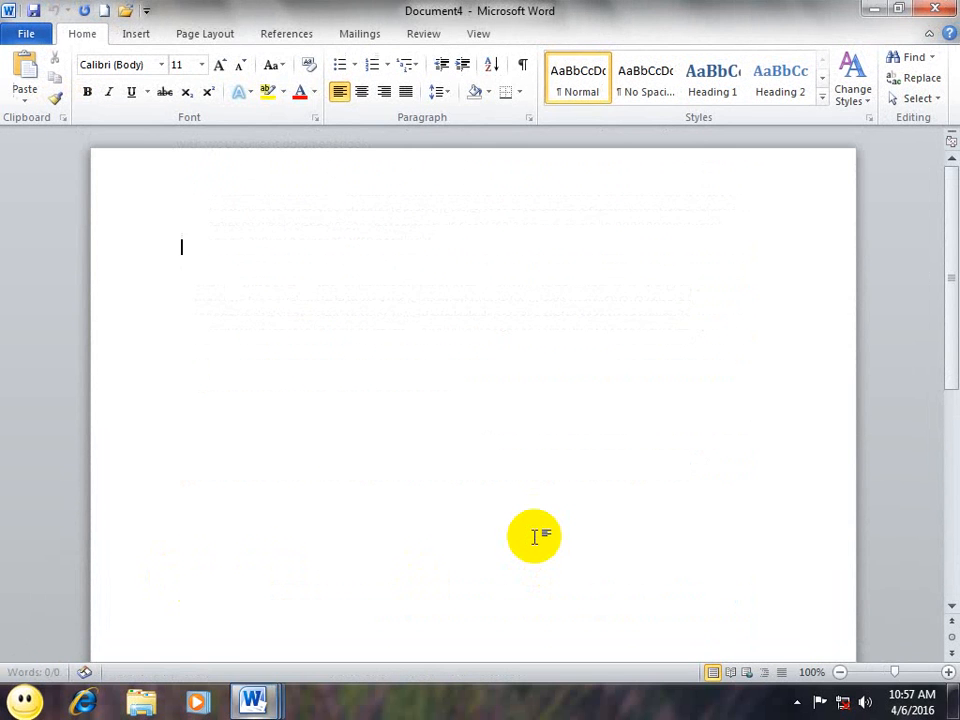
Step: Generate 45 sample paragraphs with =rand(45) and bold the first paragraph
{"action": "type", "text": "=rand"}
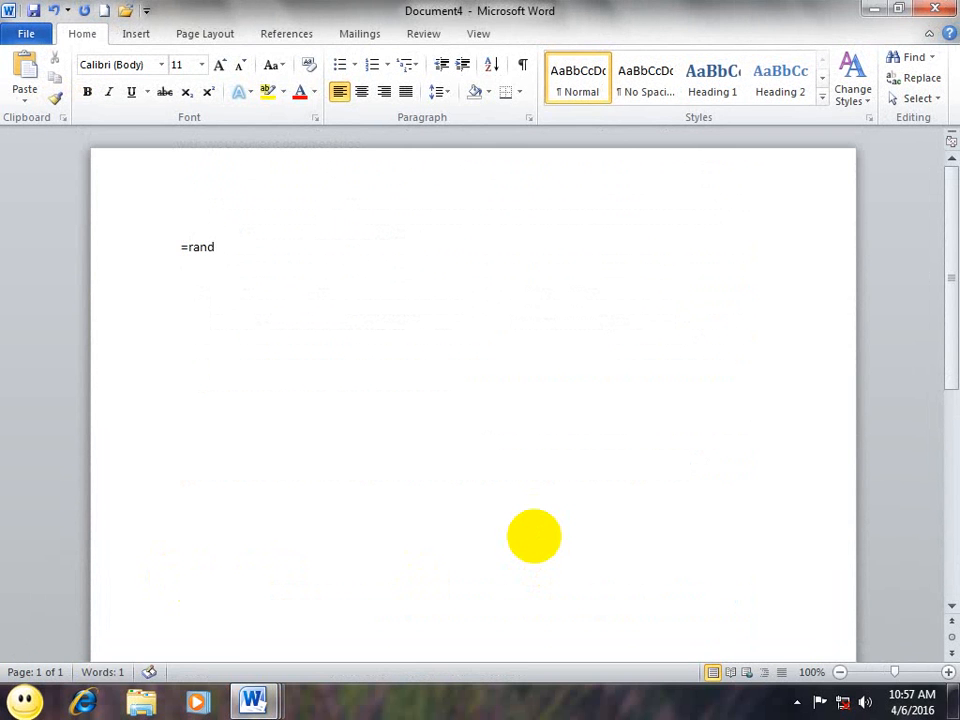
{"action": "type", "text": "(45)"}
{"action": "key", "text": "Return"}
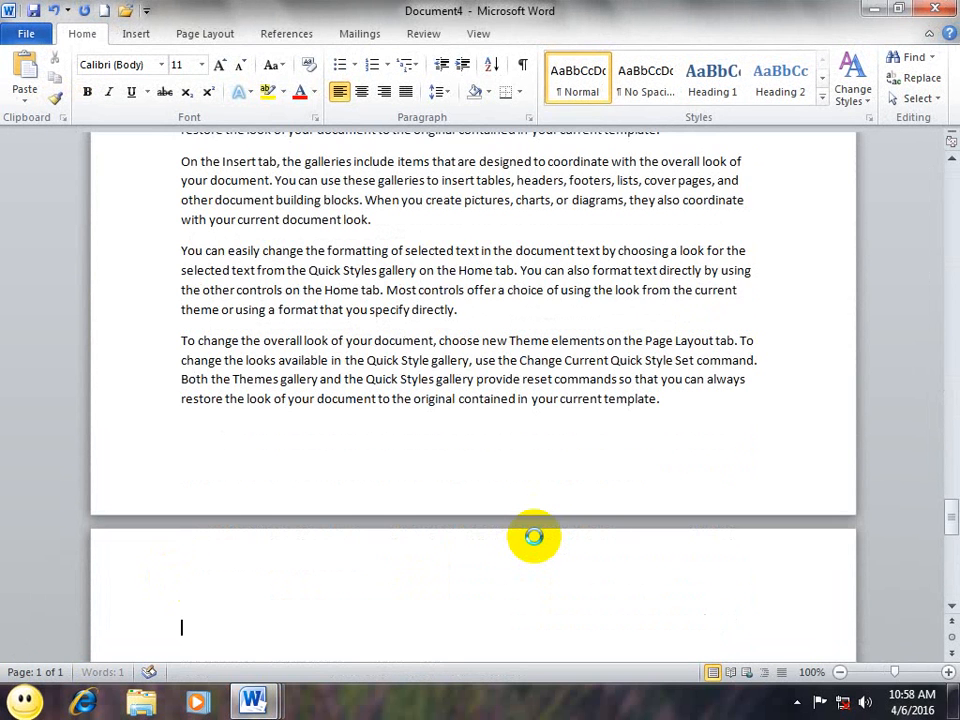
{"action": "left_click_drag", "start_coordinate": [943, 514], "coordinate": [945, 183]}
{"action": "left_click_drag", "start_coordinate": [381, 304], "coordinate": [118, 174]}
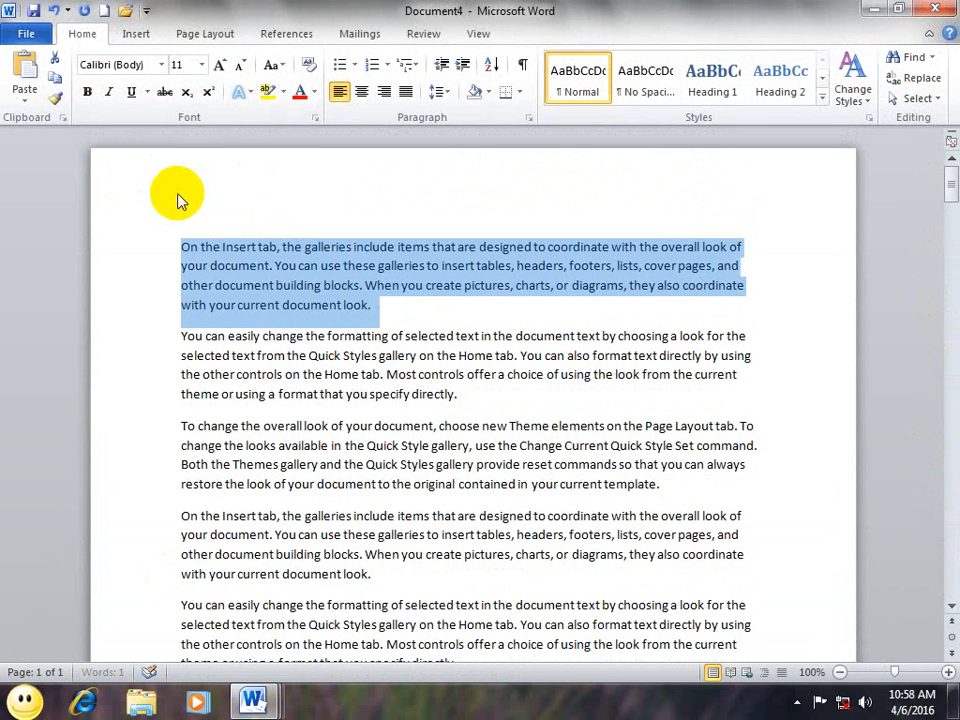
{"action": "left_click", "coordinate": [88, 93]}
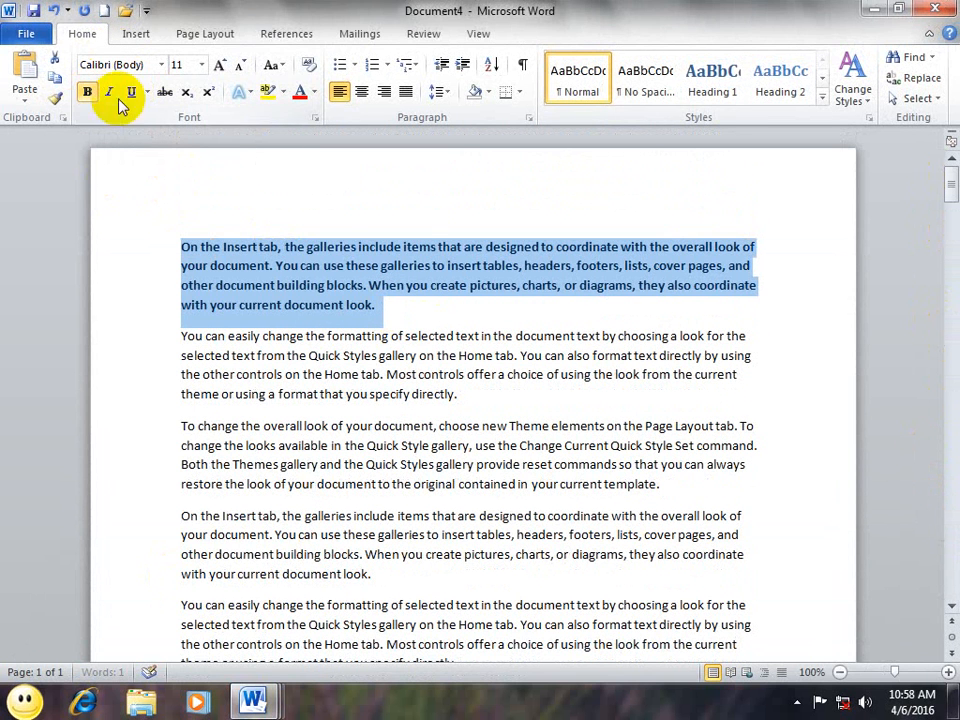
Step: Format-paint the first paragraph's bold onto the second paragraph and part of the third
{"action": "left_click", "coordinate": [56, 97]}
{"action": "left_click_drag", "start_coordinate": [415, 394], "coordinate": [181, 336]}
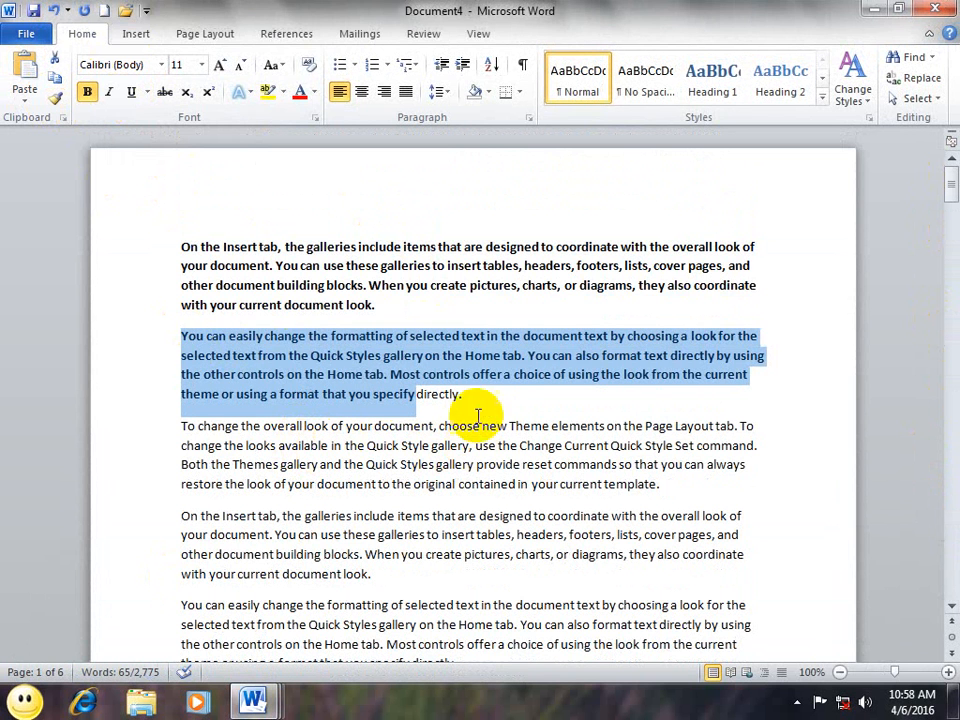
{"action": "left_click", "coordinate": [381, 321]}
{"action": "left_click_drag", "start_coordinate": [377, 300], "coordinate": [88, 219]}
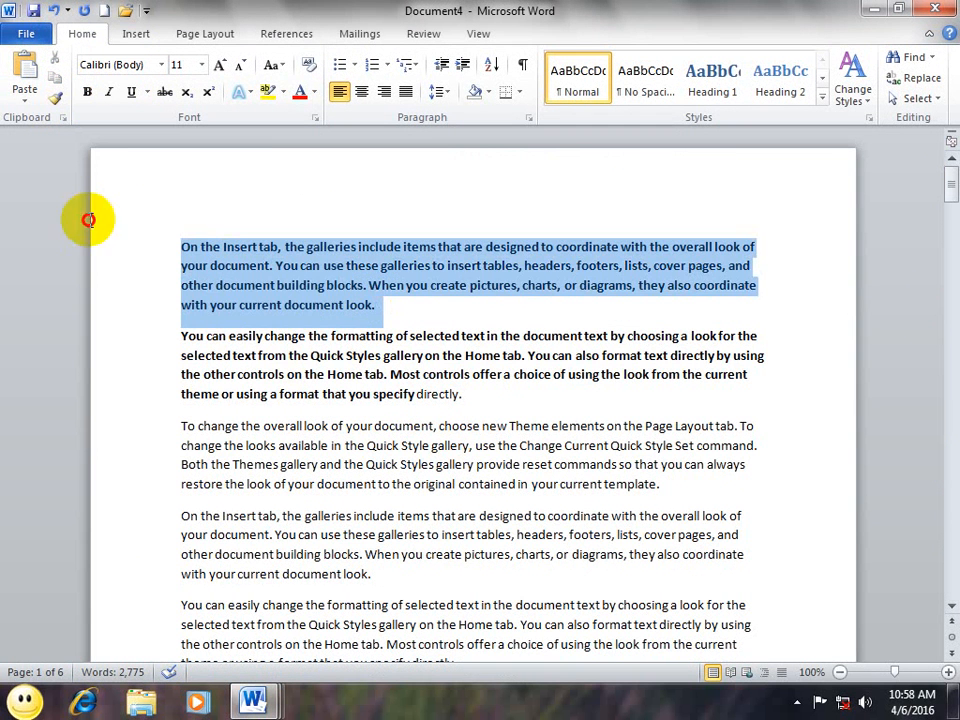
{"action": "left_click", "coordinate": [55, 97]}
{"action": "left_click_drag", "start_coordinate": [370, 484], "coordinate": [263, 425]}
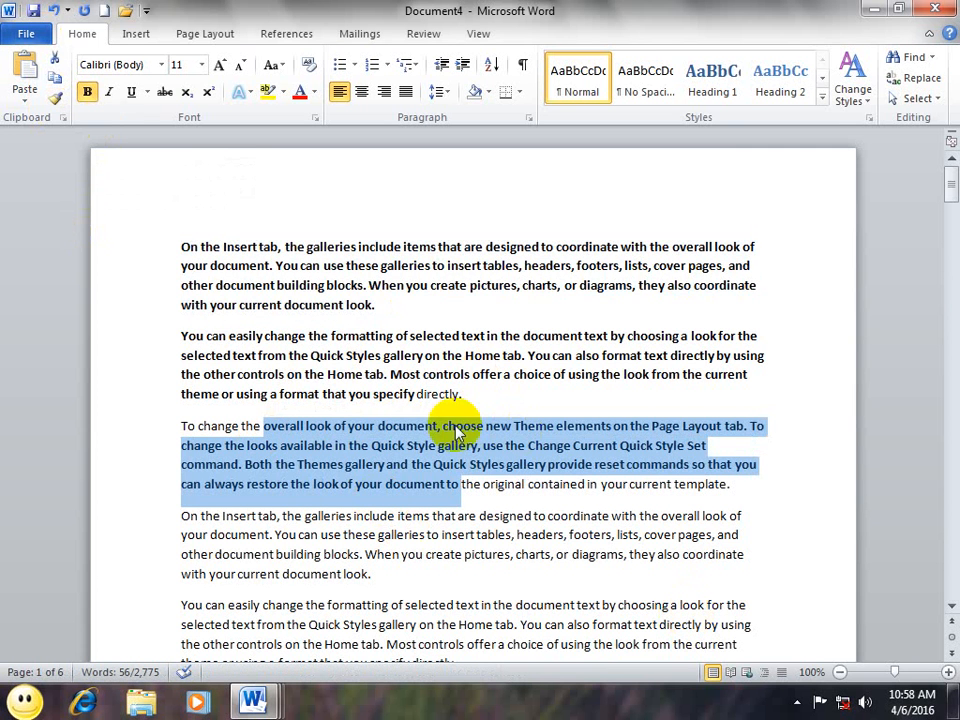
Step: Keep painting bold across the fourth and fifth paragraphs and further text below
{"action": "left_click_drag", "start_coordinate": [388, 302], "coordinate": [165, 208]}
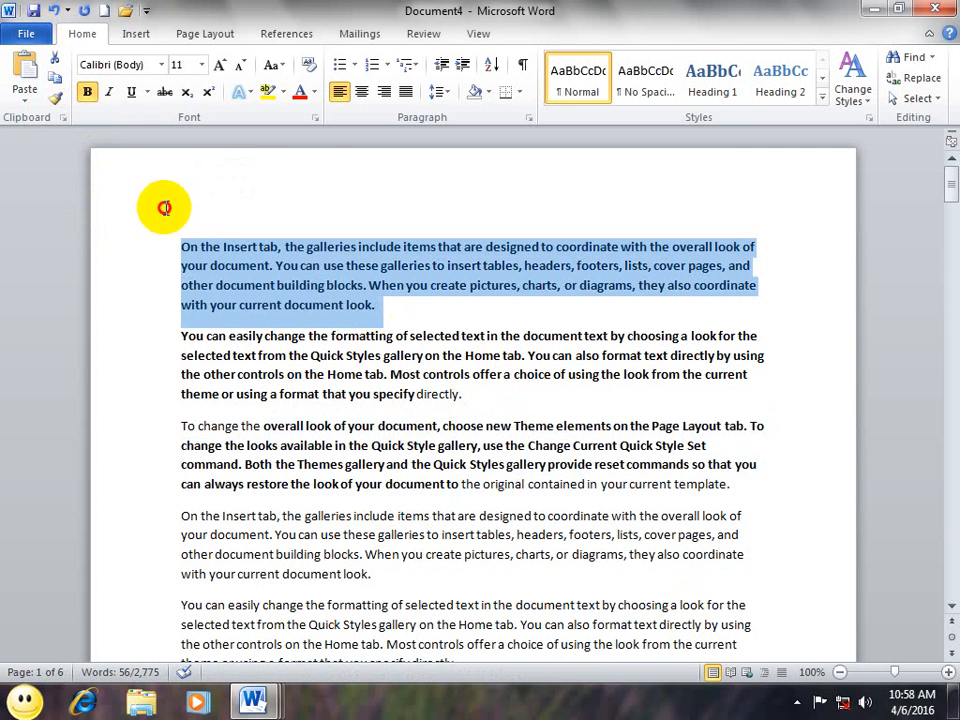
{"action": "left_click", "coordinate": [55, 97]}
{"action": "left_click_drag", "start_coordinate": [418, 568], "coordinate": [268, 535]}
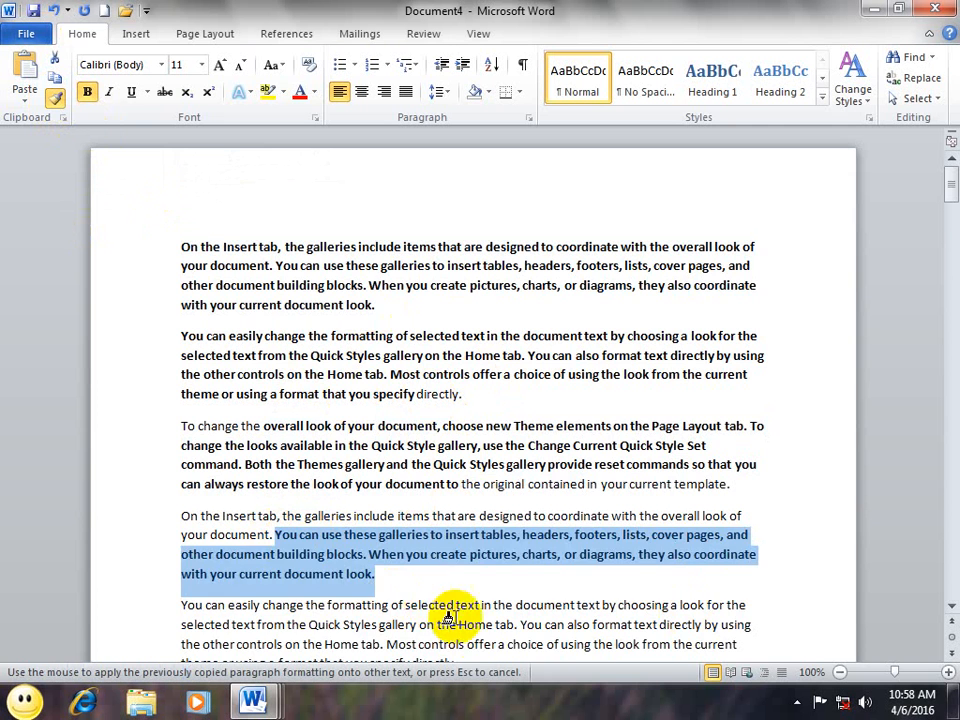
{"action": "left_click_drag", "start_coordinate": [521, 624], "coordinate": [375, 589]}
{"action": "left_click_drag", "start_coordinate": [592, 644], "coordinate": [510, 615]}
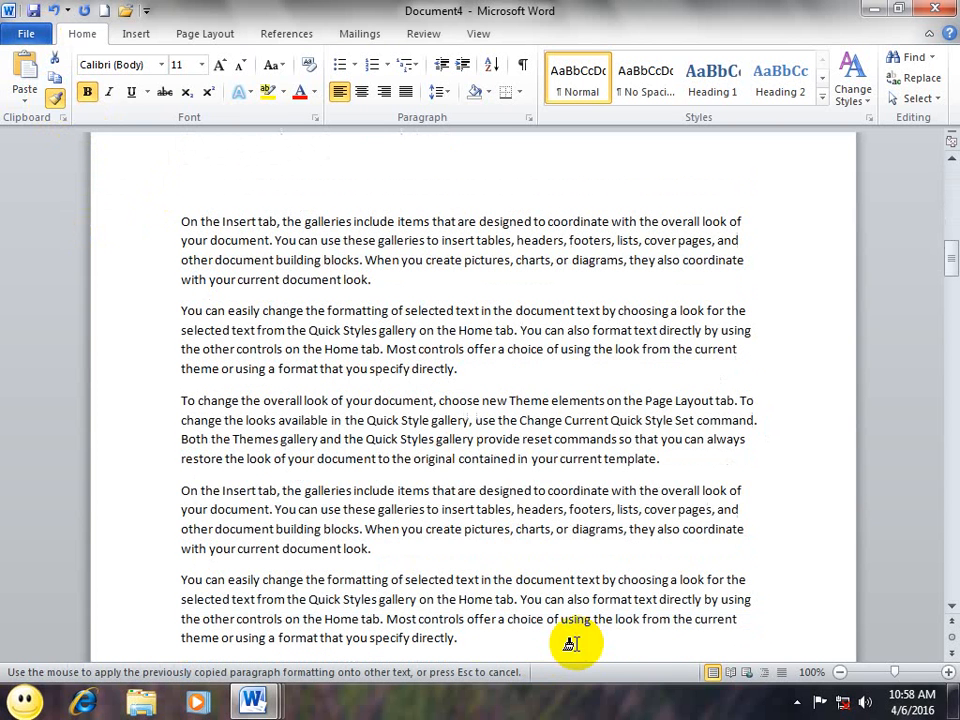
{"action": "mouse_move", "coordinate": [317, 458]}
{"action": "left_mouse_down"}
{"action": "mouse_move", "coordinate": [454, 536]}
{"action": "mouse_move", "coordinate": [468, 529]}
{"action": "left_mouse_up"}
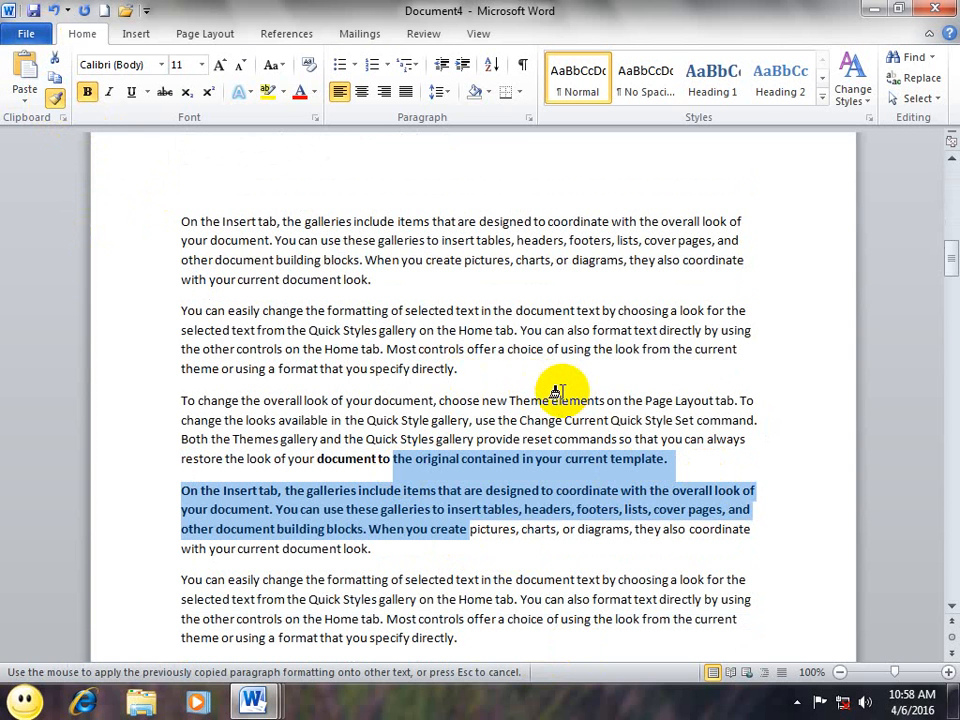
{"action": "key", "text": "Escape"}
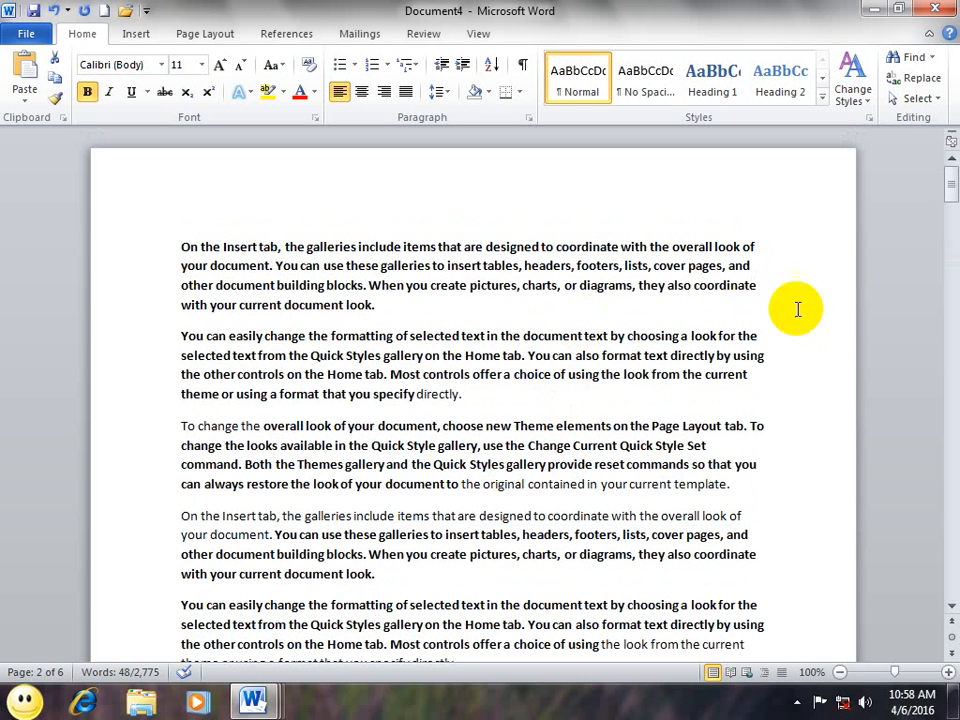
Step: Bold the remaining text spanning the second and third paragraphs with Ctrl+B
{"action": "left_click_drag", "start_coordinate": [506, 399], "coordinate": [173, 242]}
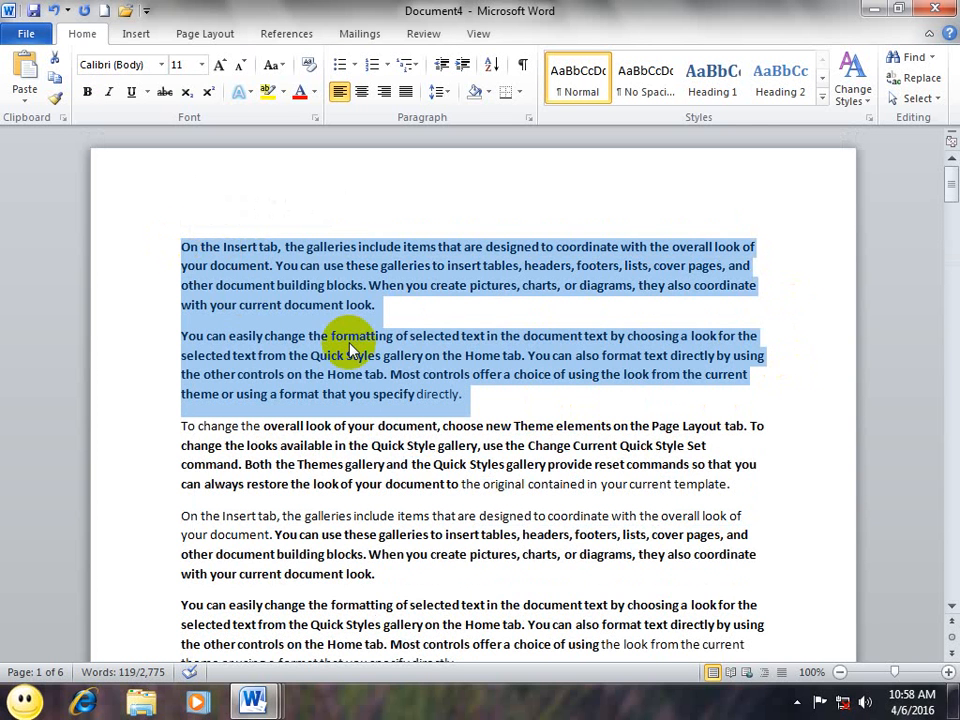
{"action": "scroll", "coordinate": [350, 345], "scroll_direction": "down", "scroll_amount": 15}
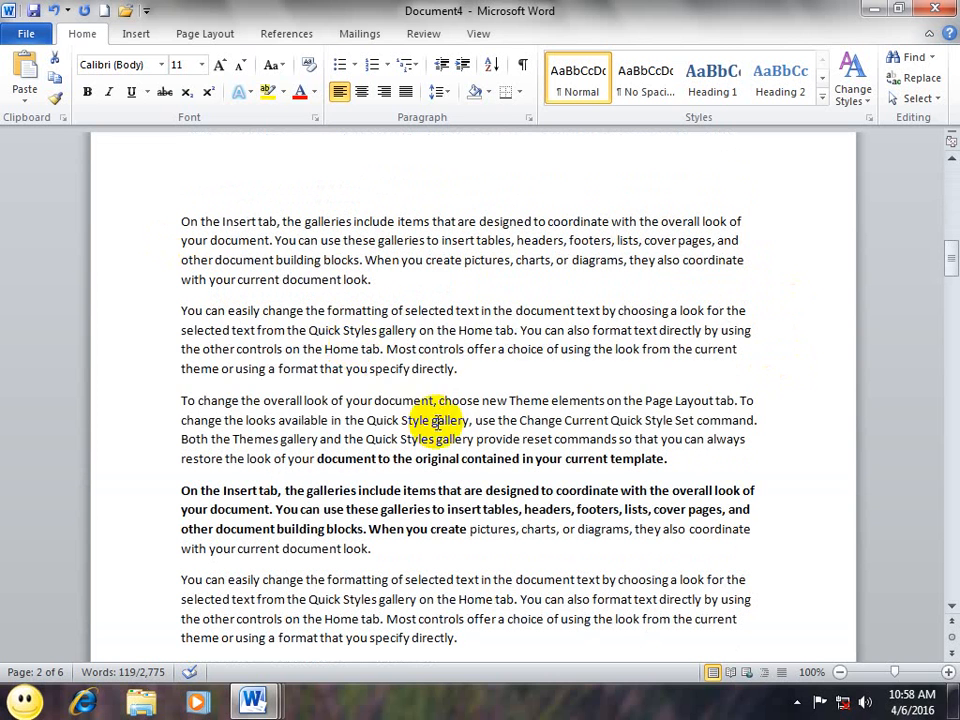
{"action": "left_click_drag", "start_coordinate": [468, 420], "coordinate": [224, 297]}
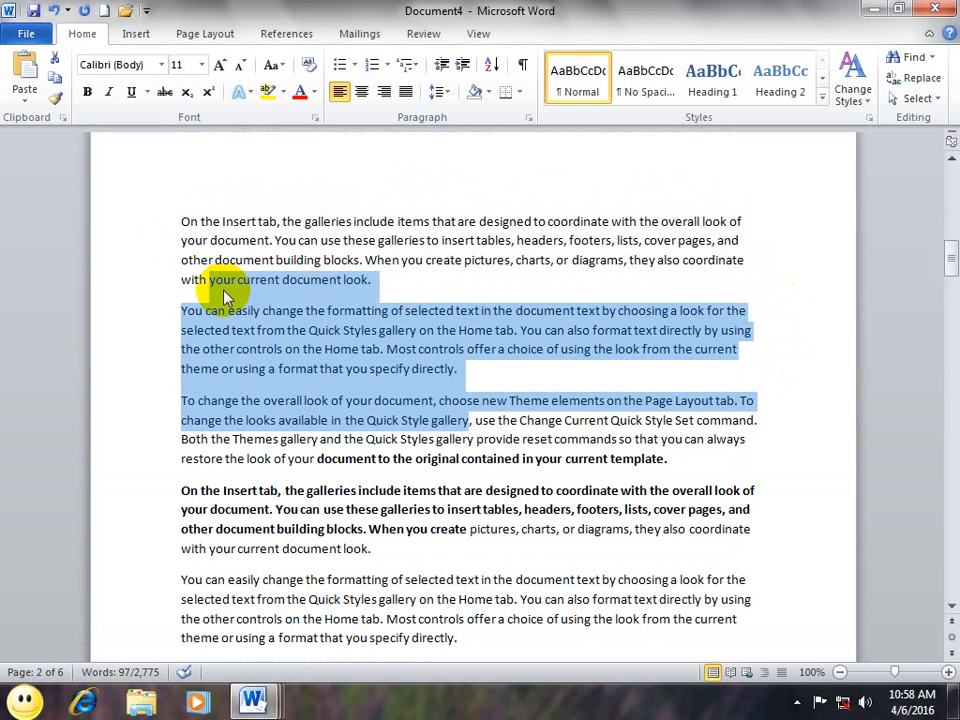
{"action": "key", "text": "ctrl+b"}
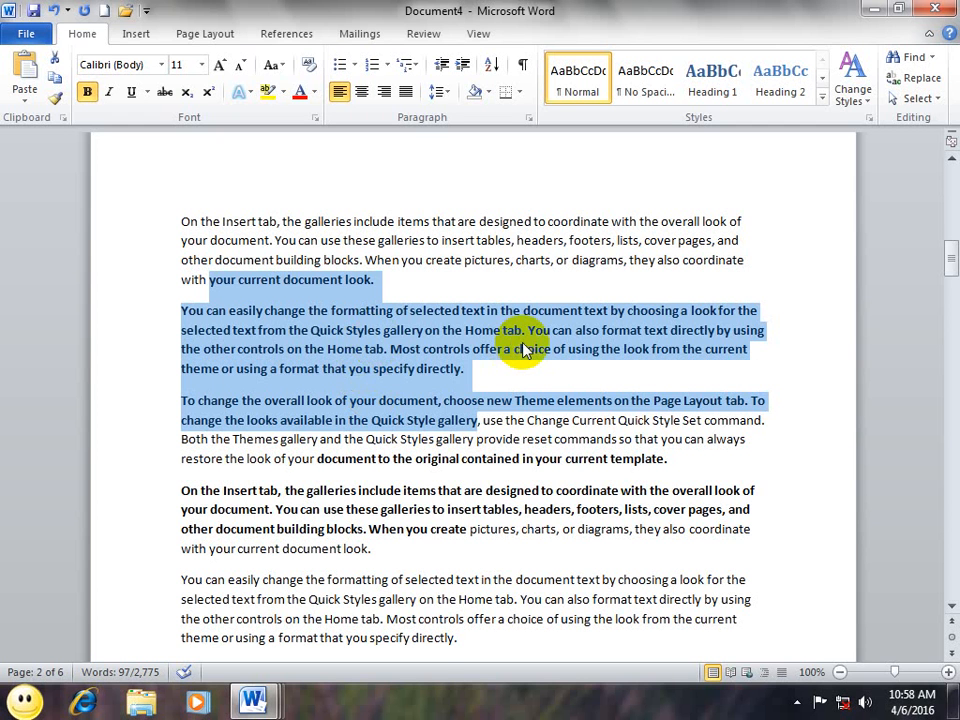
{"action": "scroll", "coordinate": [526, 350], "scroll_direction": "up", "scroll_amount": 15}
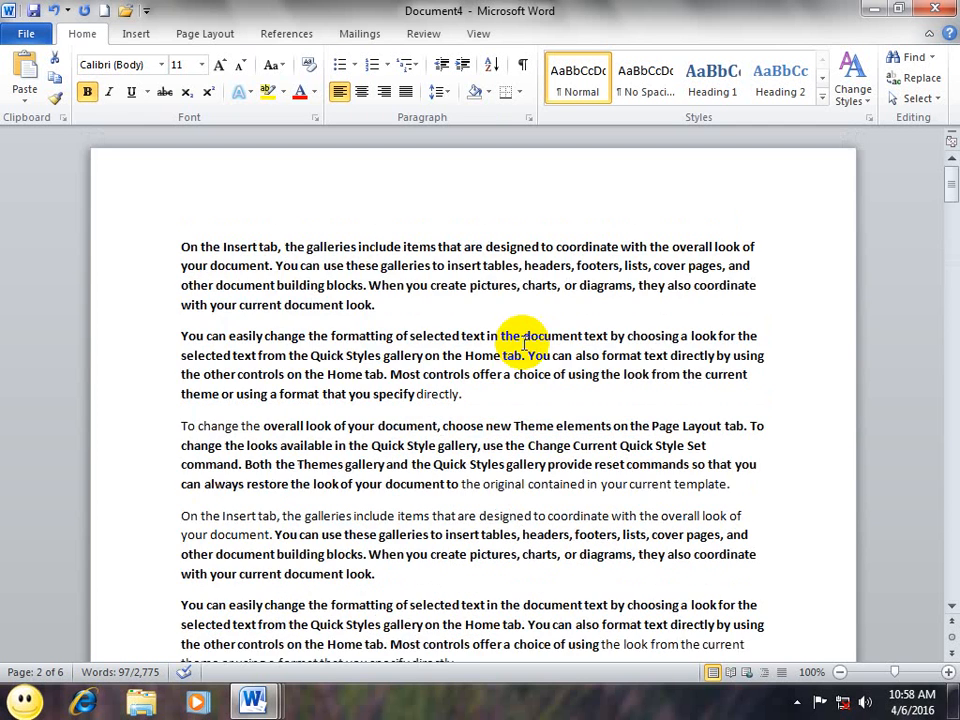
{"action": "left_click_drag", "start_coordinate": [414, 309], "coordinate": [117, 237]}
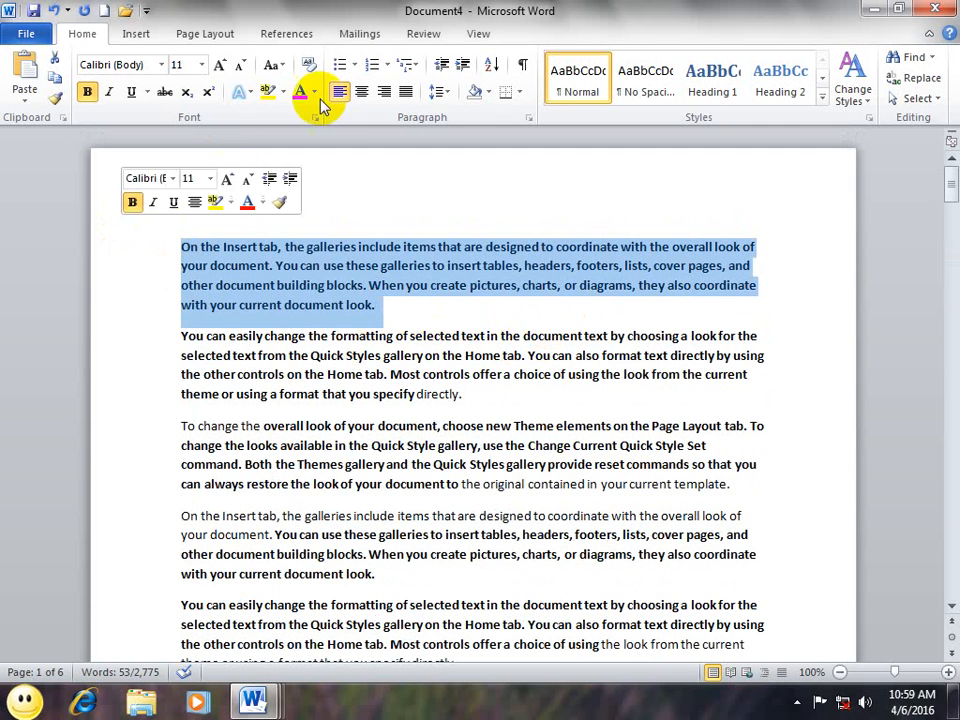
Step: Apply red font colour to the bold first paragraph, then to the second paragraph
{"action": "left_click", "coordinate": [299, 91]}
{"action": "left_click", "coordinate": [399, 311]}
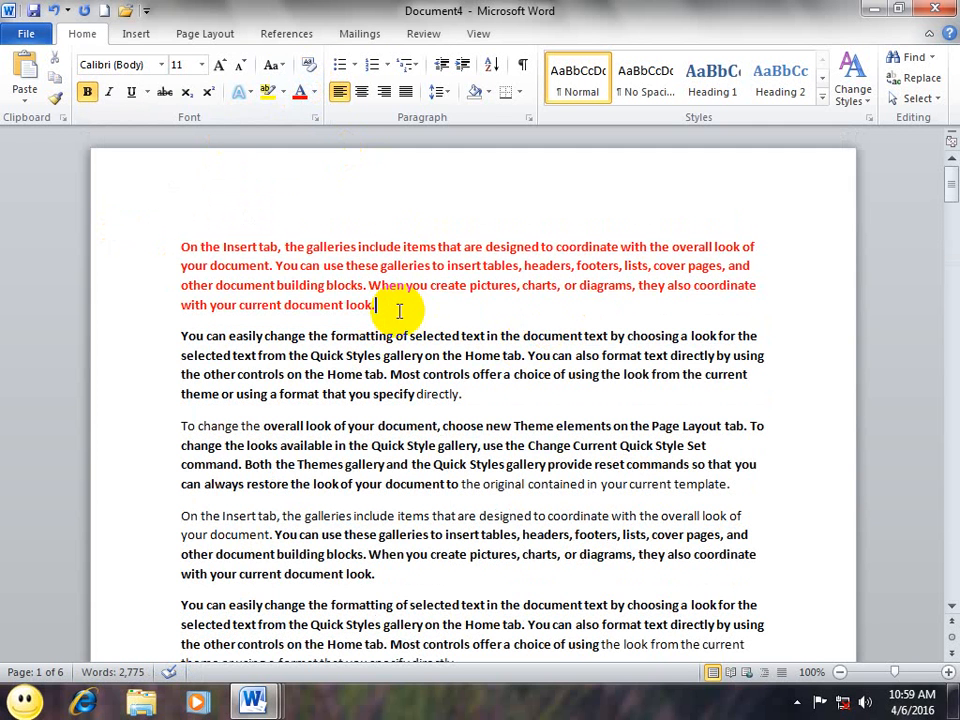
{"action": "left_click_drag", "start_coordinate": [489, 388], "coordinate": [214, 368]}
{"action": "left_click", "coordinate": [381, 304]}
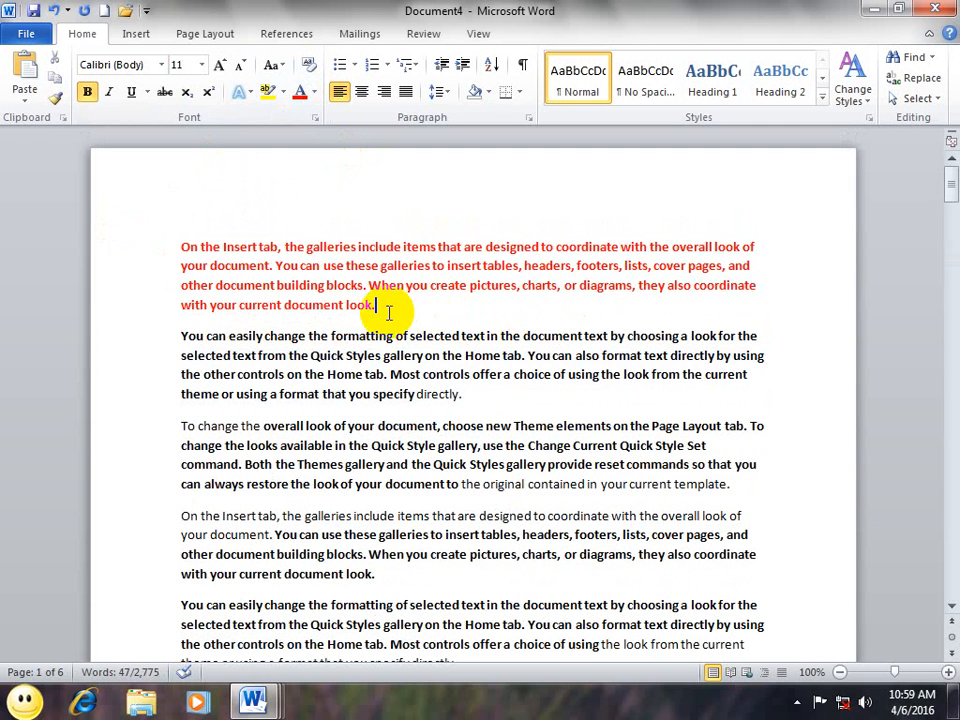
{"action": "left_click_drag", "start_coordinate": [381, 304], "coordinate": [165, 225]}
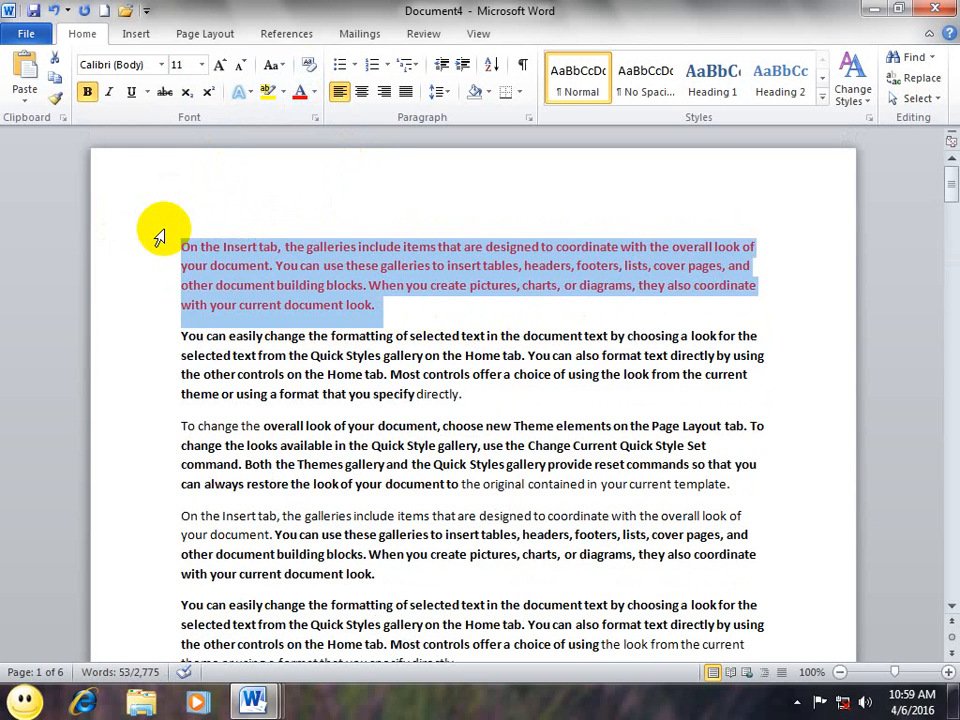
{"action": "left_click_drag", "start_coordinate": [490, 405], "coordinate": [182, 345]}
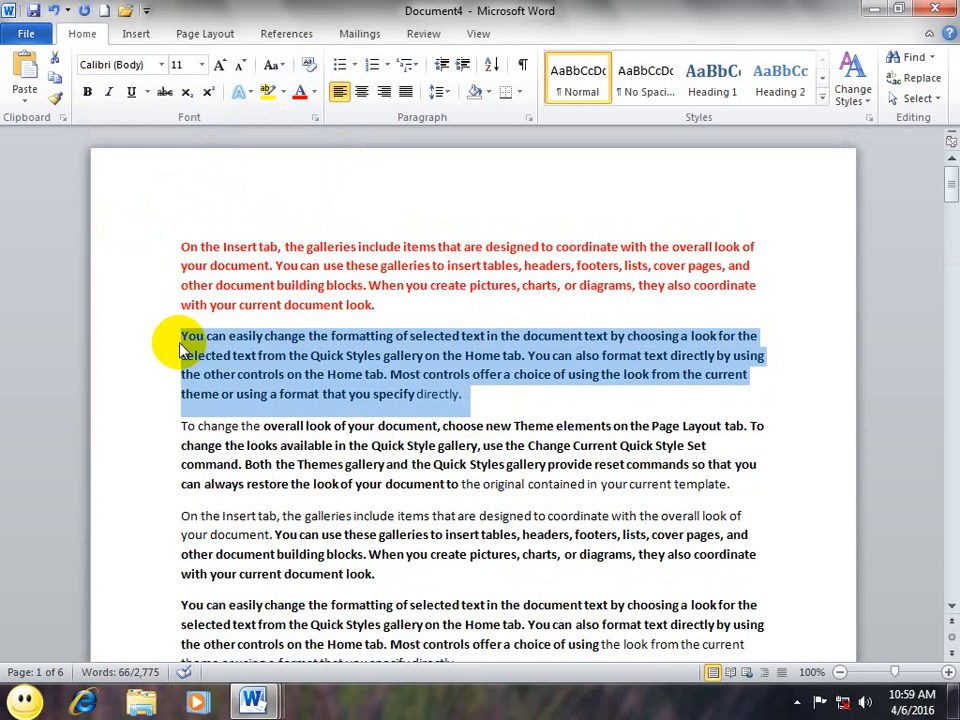
{"action": "left_click", "coordinate": [389, 483]}
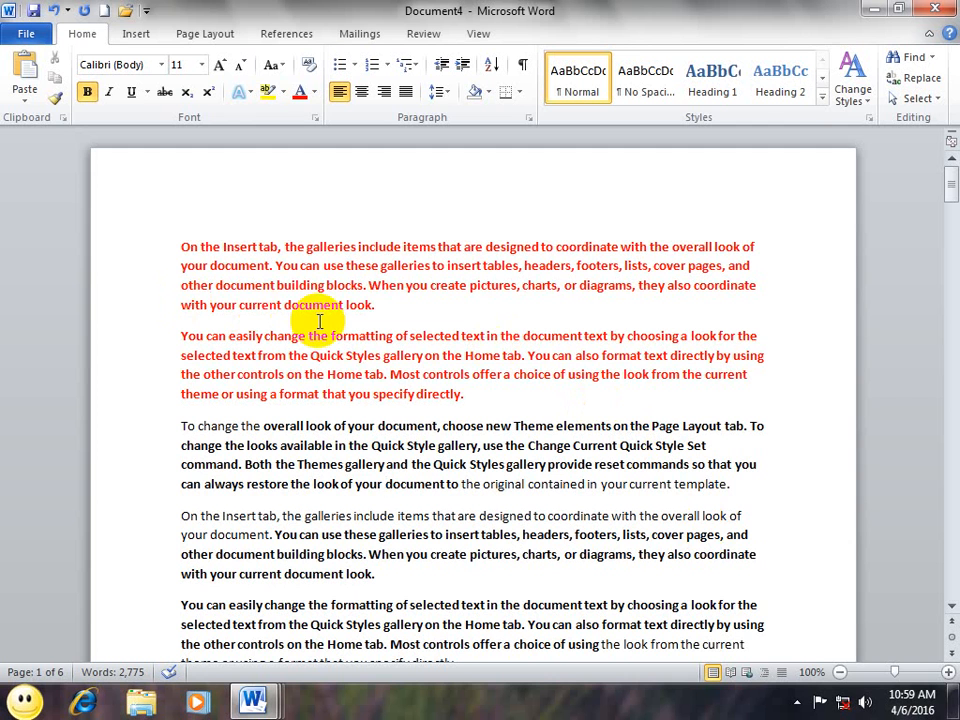
Step: Review the Paste Special formats, cancel without pasting, and create new blank Document5
{"action": "left_click", "coordinate": [27, 92]}
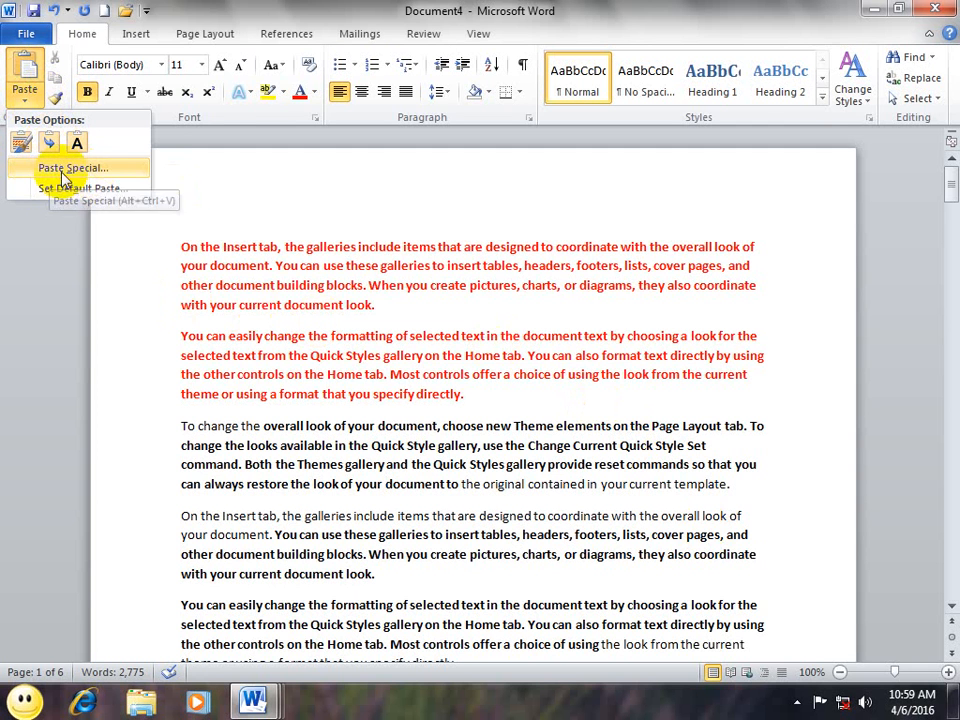
{"action": "left_click", "coordinate": [94, 168]}
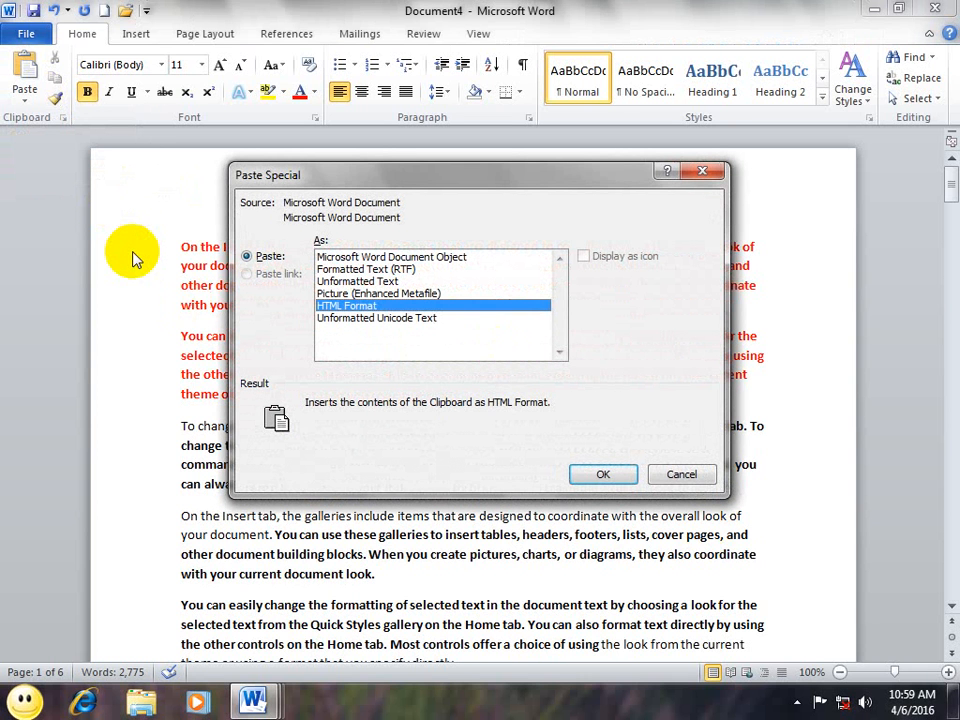
{"action": "left_click", "coordinate": [681, 474]}
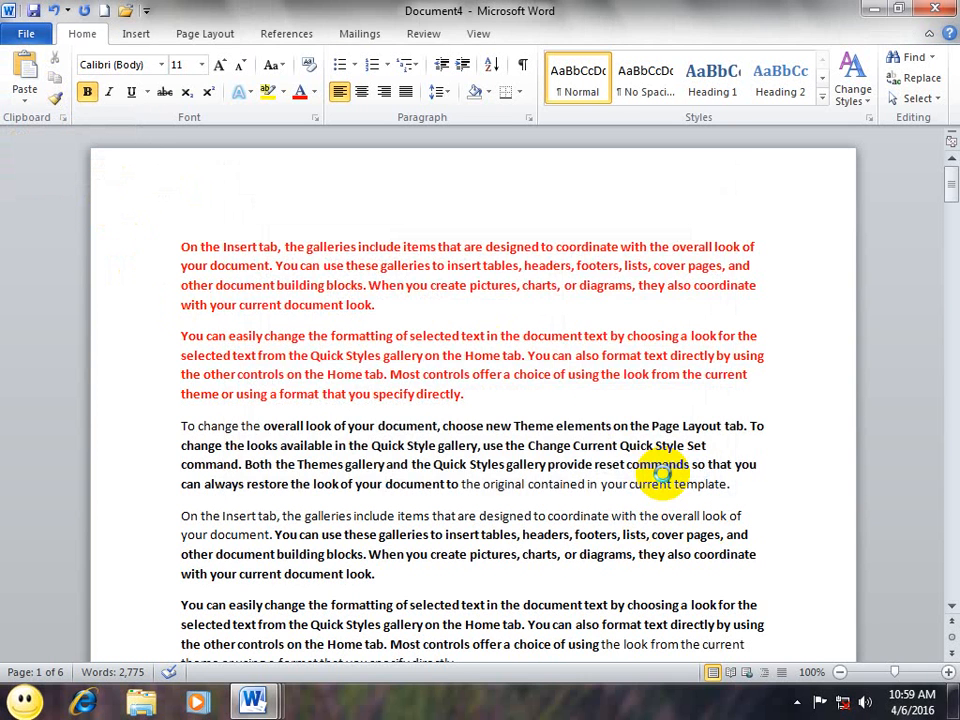
{"action": "key", "text": "ctrl+n"}
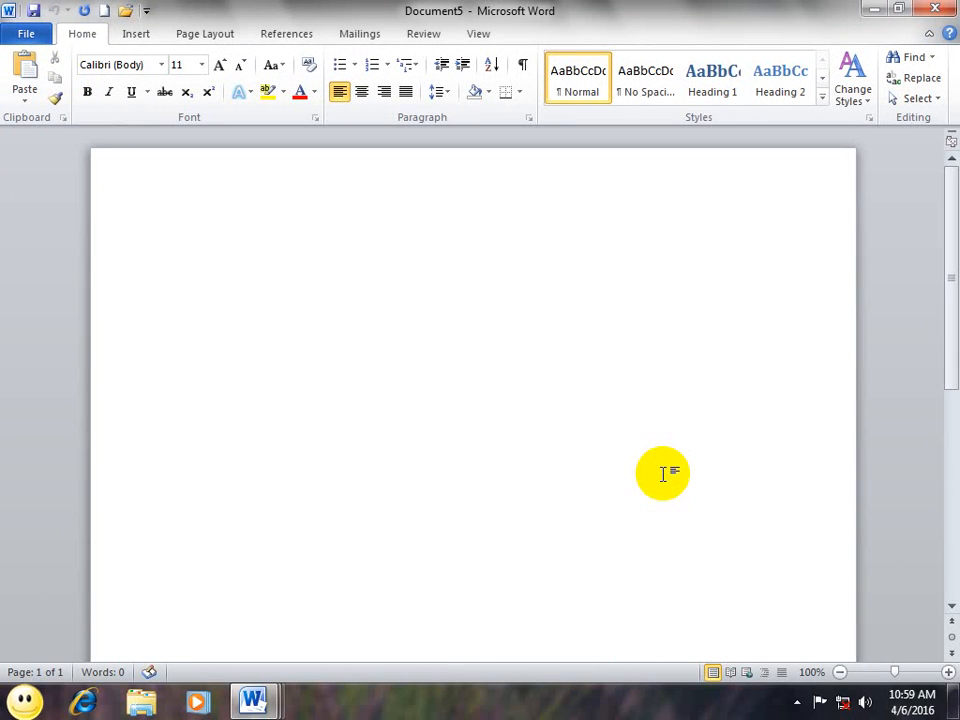
Step: Exit Word, discarding changes to every open document and the clipboard contents
{"action": "left_click", "coordinate": [22, 36]}
{"action": "left_click", "coordinate": [48, 563]}
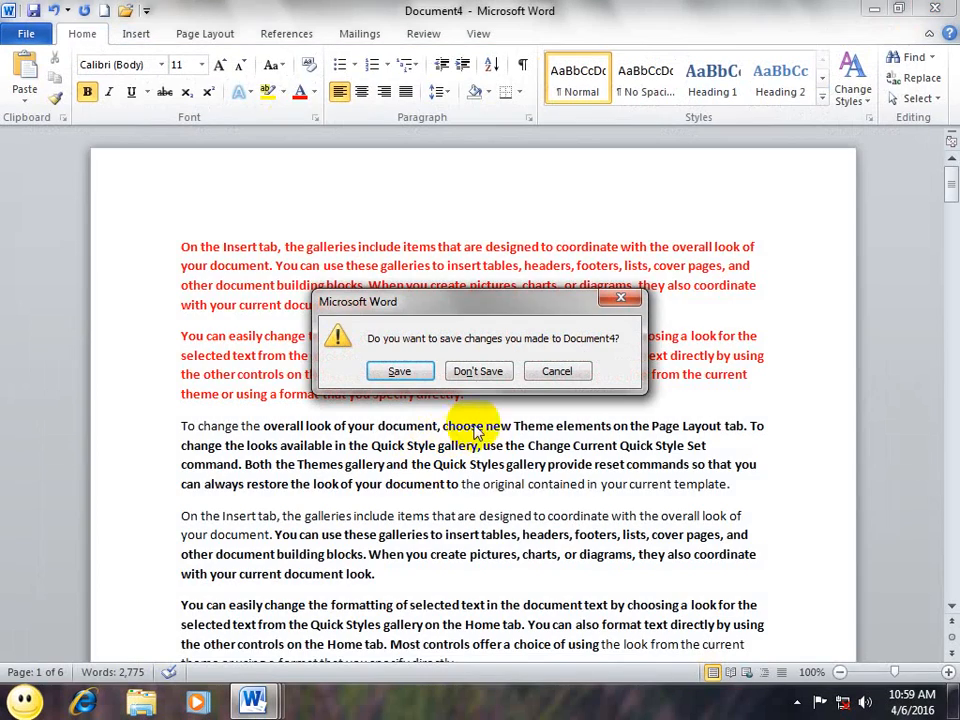
{"action": "left_click", "coordinate": [490, 371]}
{"action": "left_click", "coordinate": [495, 377]}
{"action": "left_click", "coordinate": [496, 380]}
{"action": "left_click", "coordinate": [496, 380]}
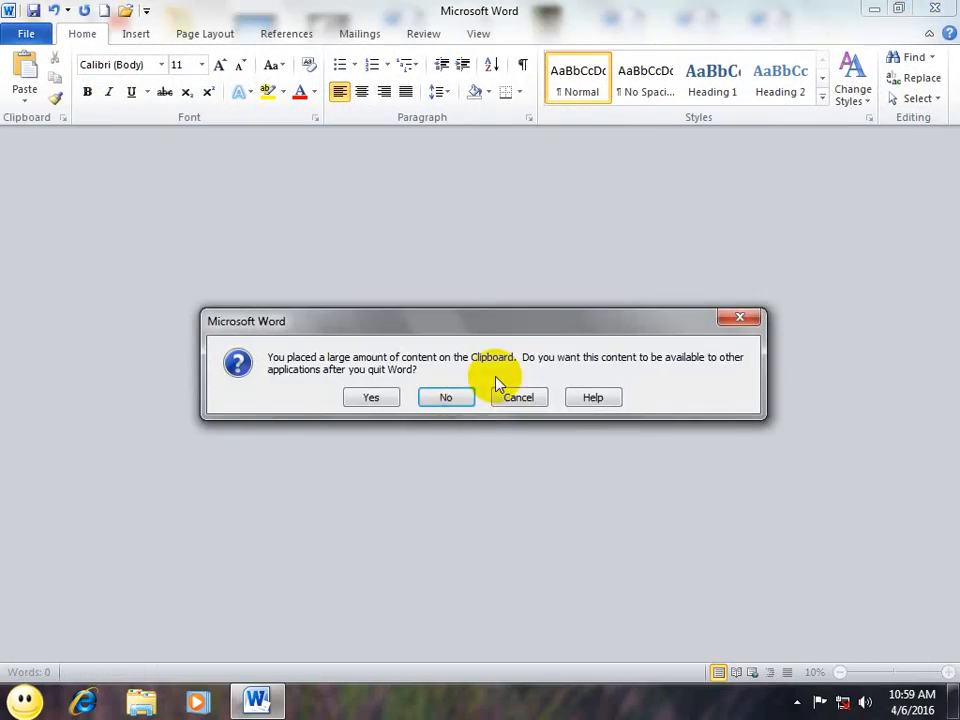
{"action": "left_click", "coordinate": [463, 398]}
Step: Relaunch Word by running winword from the Start menu
{"action": "left_click", "coordinate": [24, 700]}
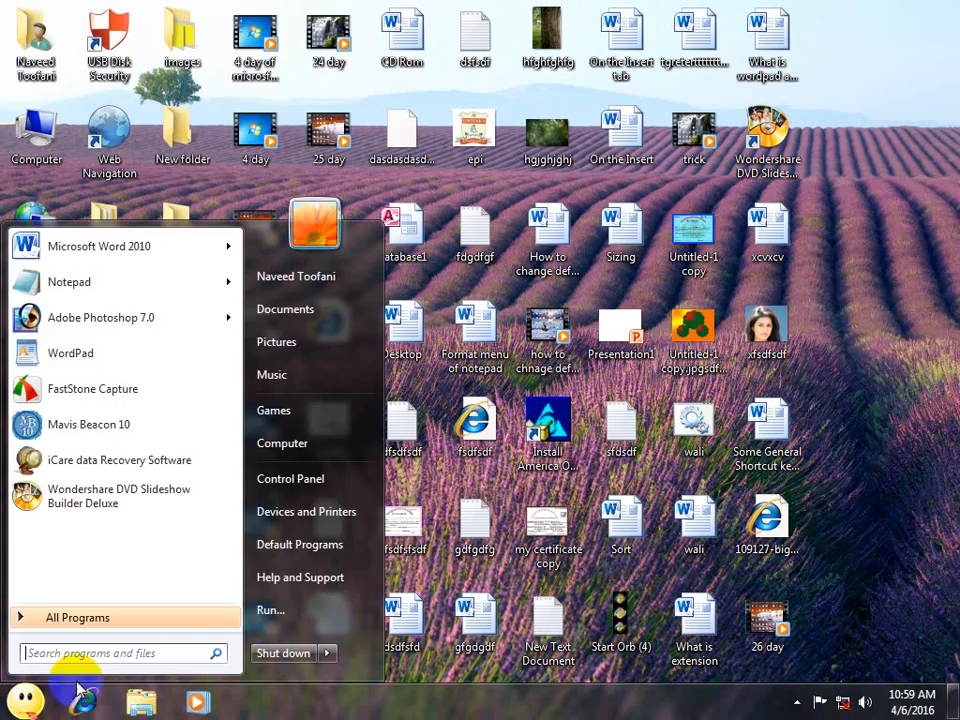
{"action": "left_click", "coordinate": [281, 615]}
{"action": "left_click", "coordinate": [152, 638]}
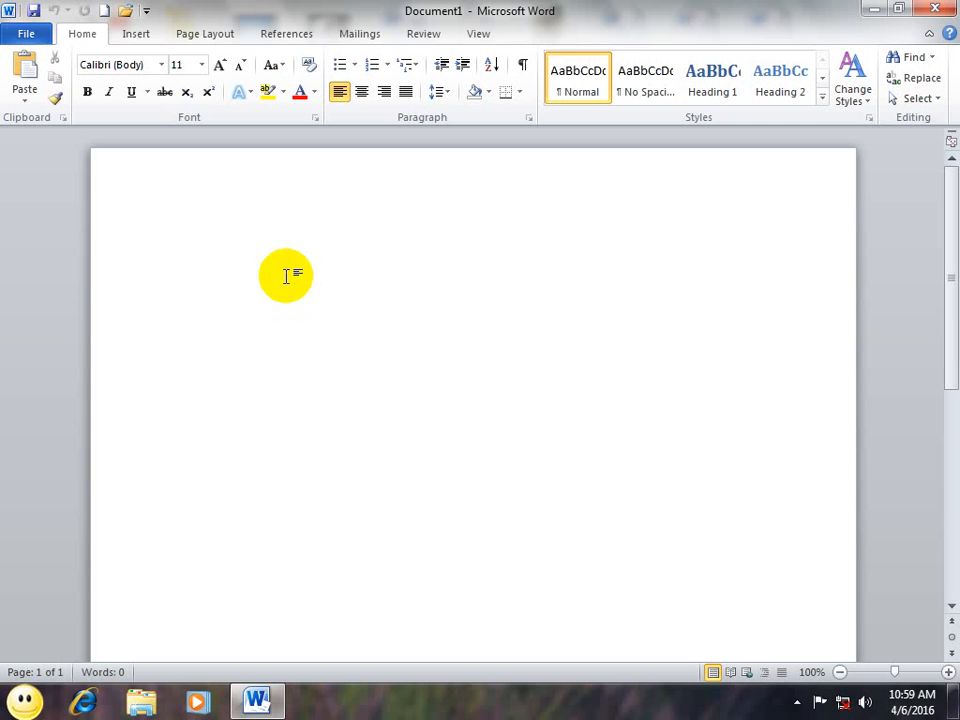
Step: Generate three sample paragraphs with =rand()
{"action": "type", "text": "=ram"}
{"action": "key", "text": "BackSpace"}
{"action": "key", "text": "BackSpace"}
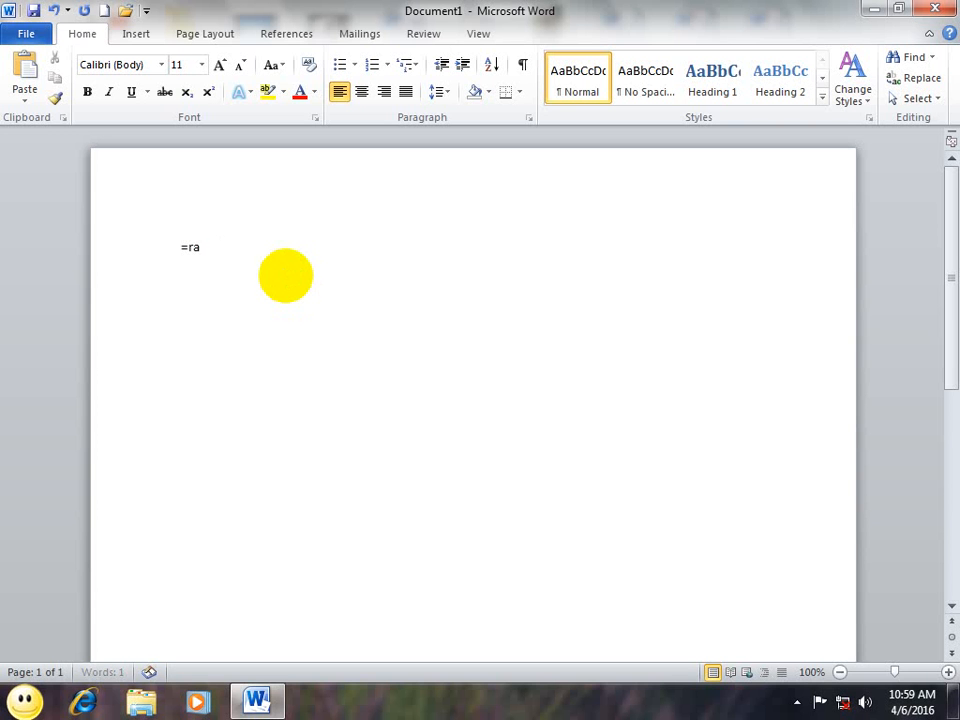
{"action": "type", "text": "nd()"}
{"action": "key", "text": "Return"}
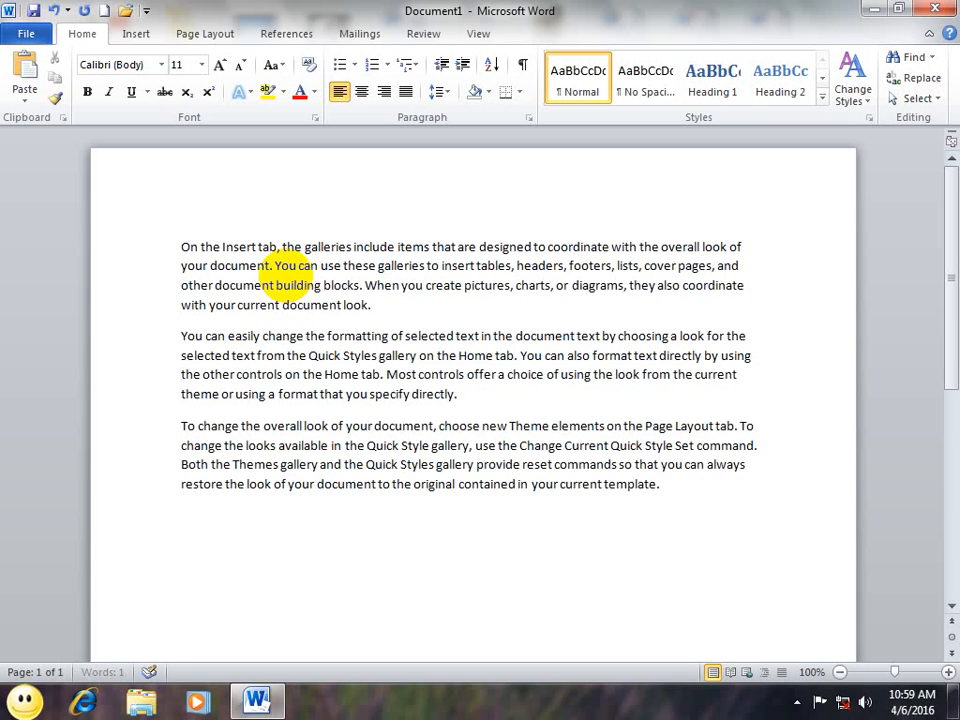
Step: Format all the text in a pale font colour, 18 point, bold
{"action": "triple_click", "coordinate": [135, 208]}
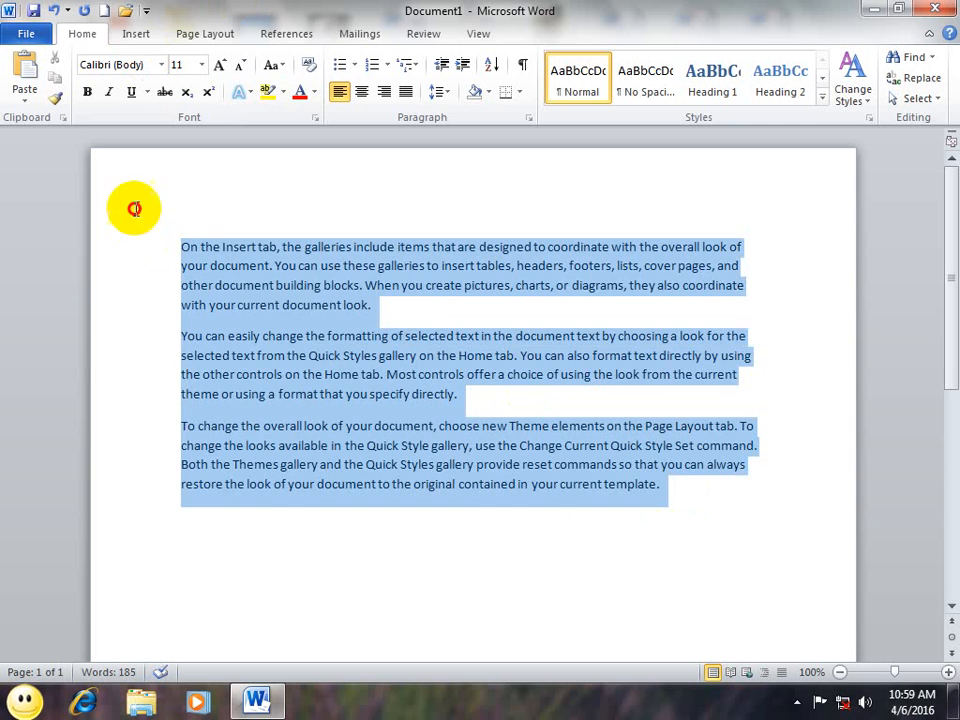
{"action": "left_click", "coordinate": [314, 91]}
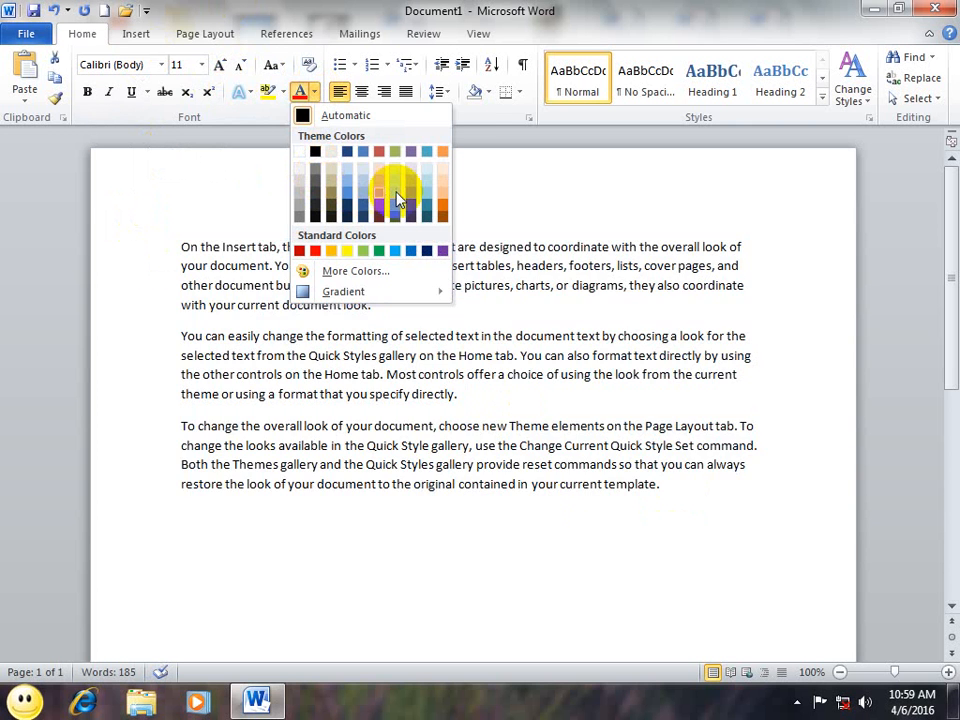
{"action": "left_click", "coordinate": [393, 189]}
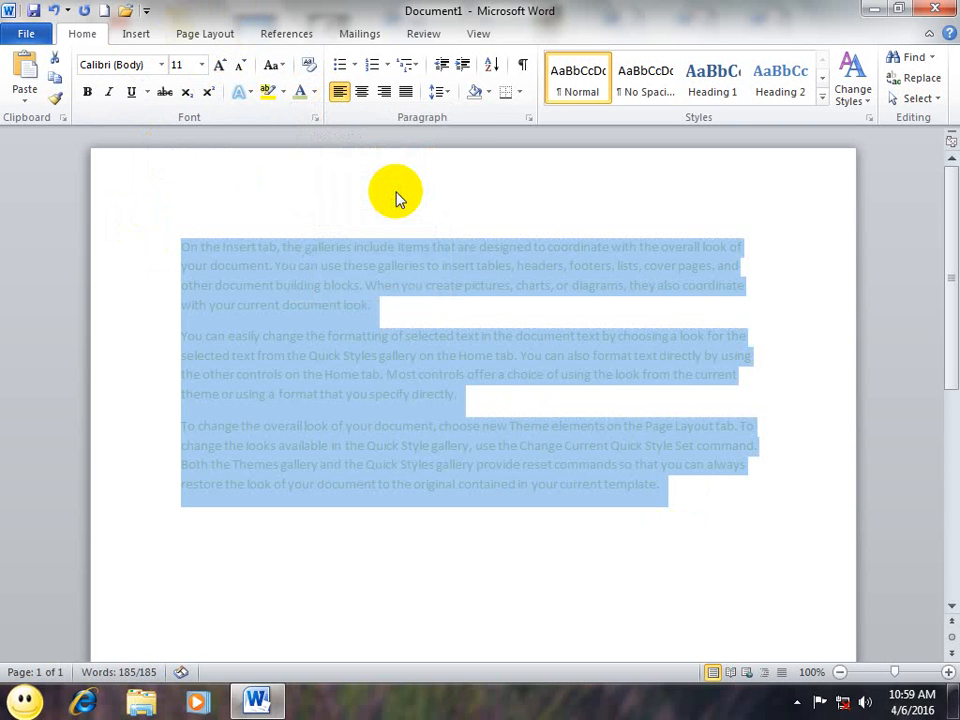
{"action": "left_click", "coordinate": [201, 64]}
{"action": "left_click", "coordinate": [178, 197]}
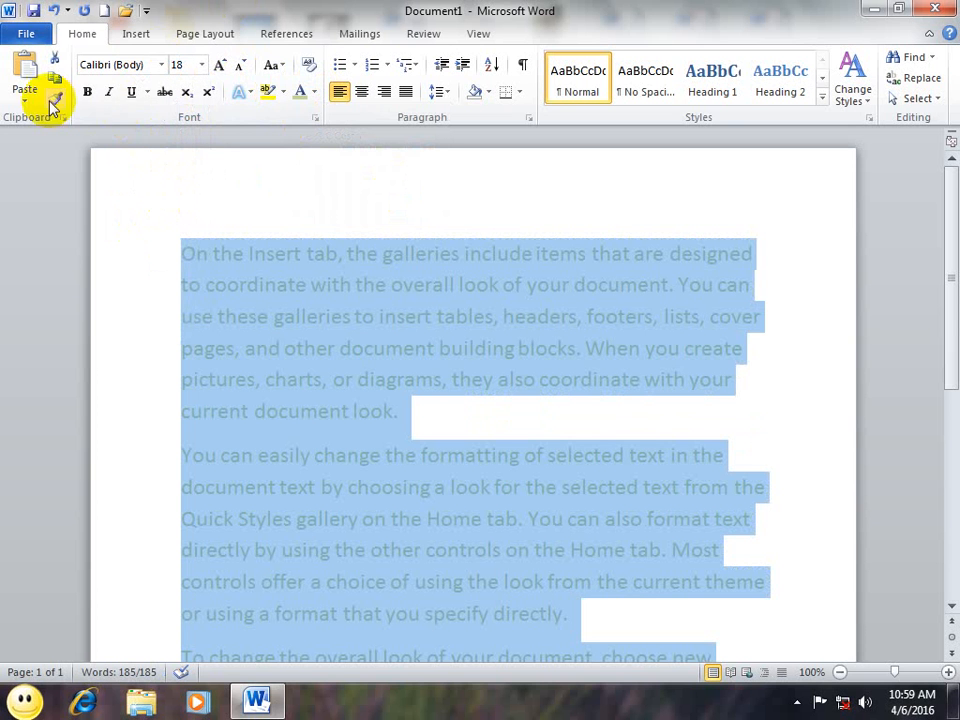
{"action": "key", "text": "ctrl+b"}
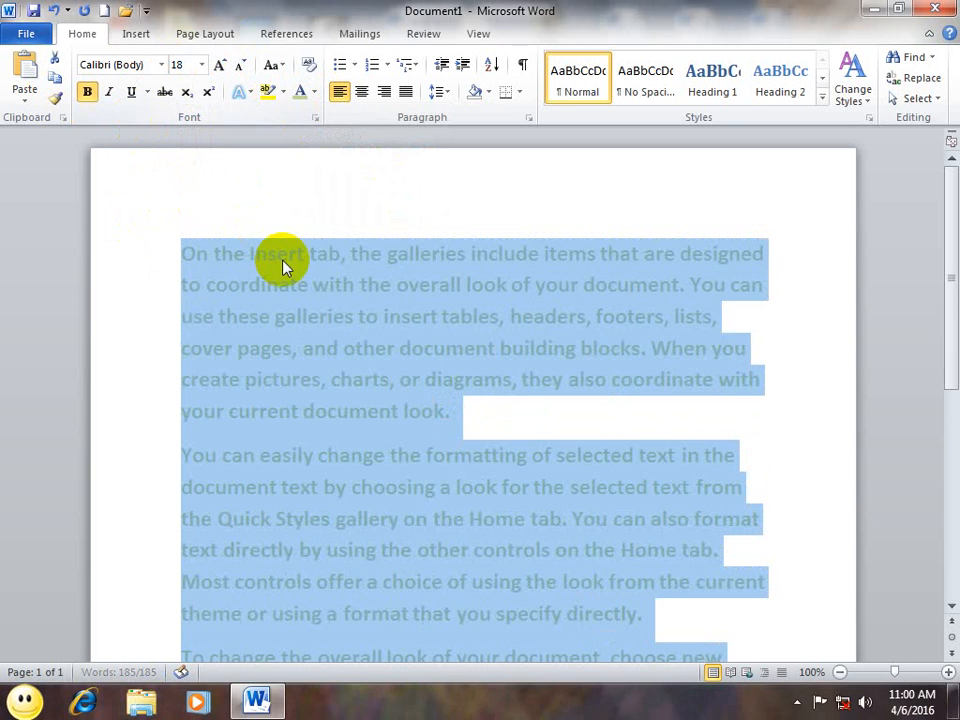
Step: Start a new blank document, Document2
{"action": "left_click", "coordinate": [278, 262]}
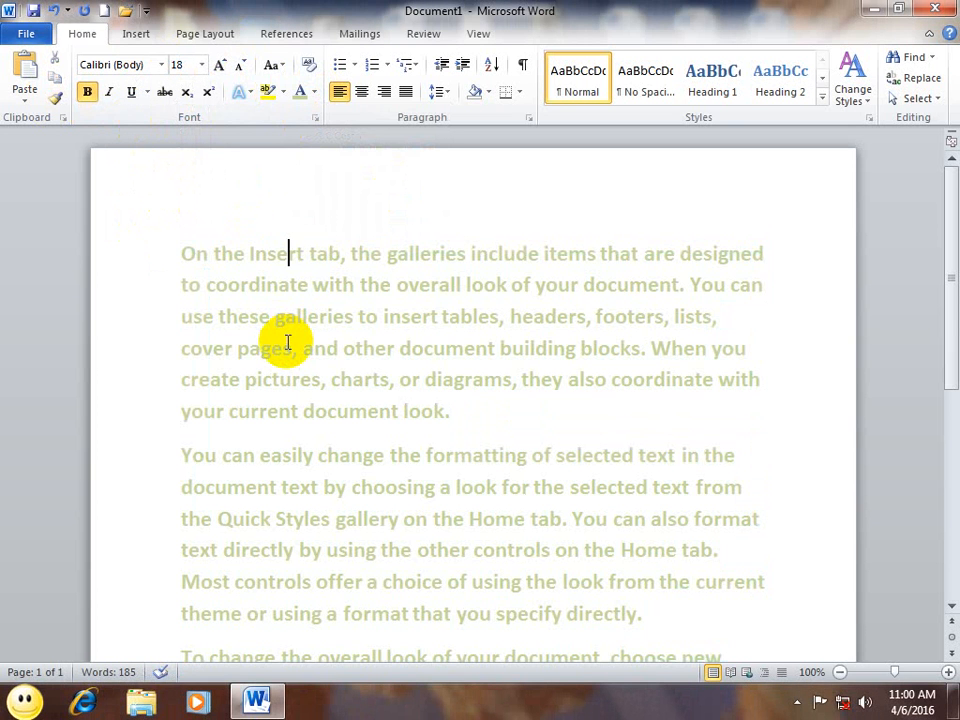
{"action": "key", "text": "ctrl+a"}
{"action": "key", "text": "super+c"}
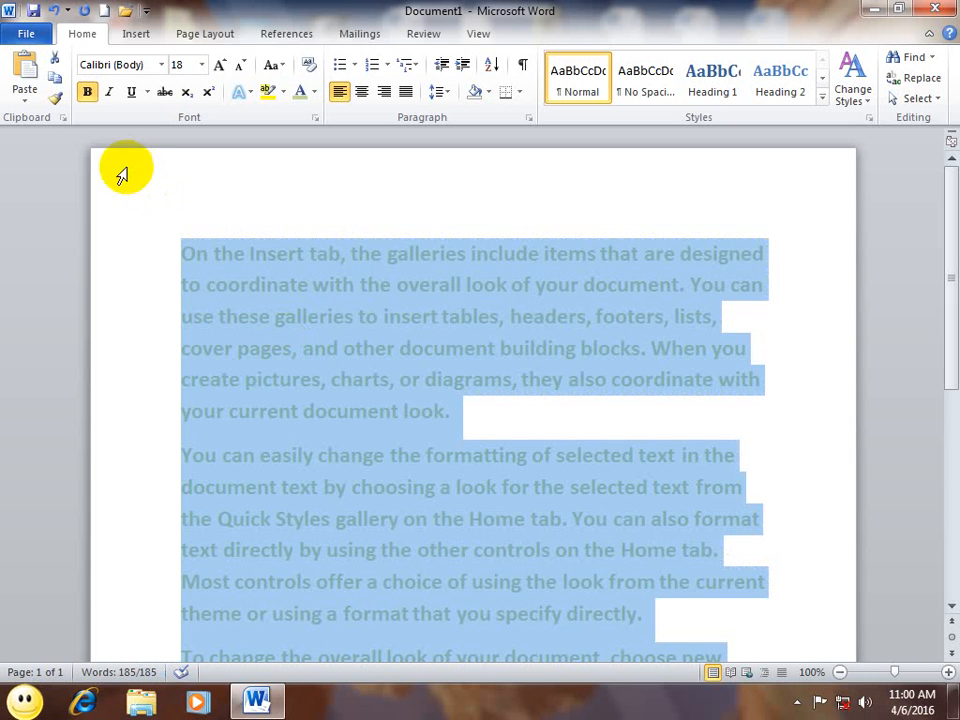
{"action": "left_click", "coordinate": [198, 221]}
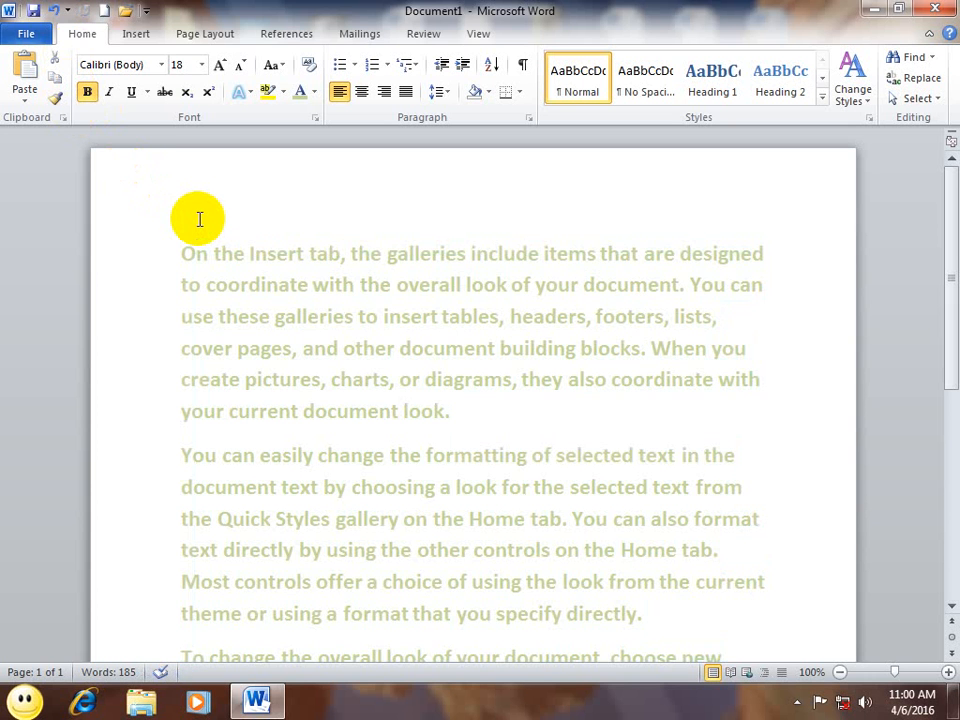
{"action": "key", "text": "ctrl+n"}
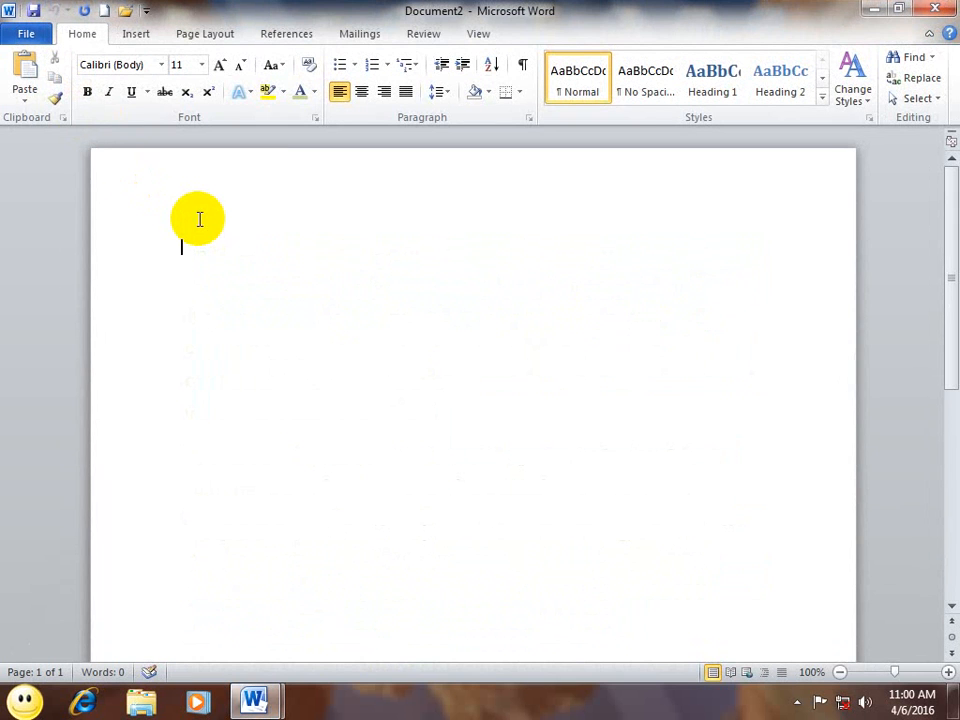
Step: Paste the copied sample paragraphs as Unformatted Text via Paste Special
{"action": "left_click", "coordinate": [27, 100]}
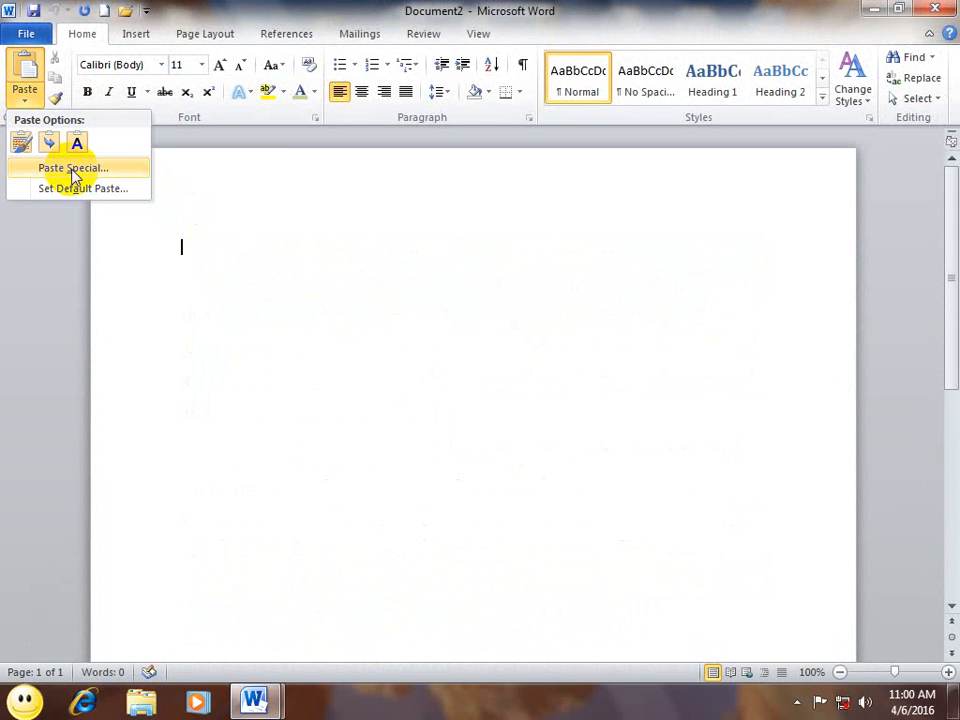
{"action": "left_click", "coordinate": [344, 251]}
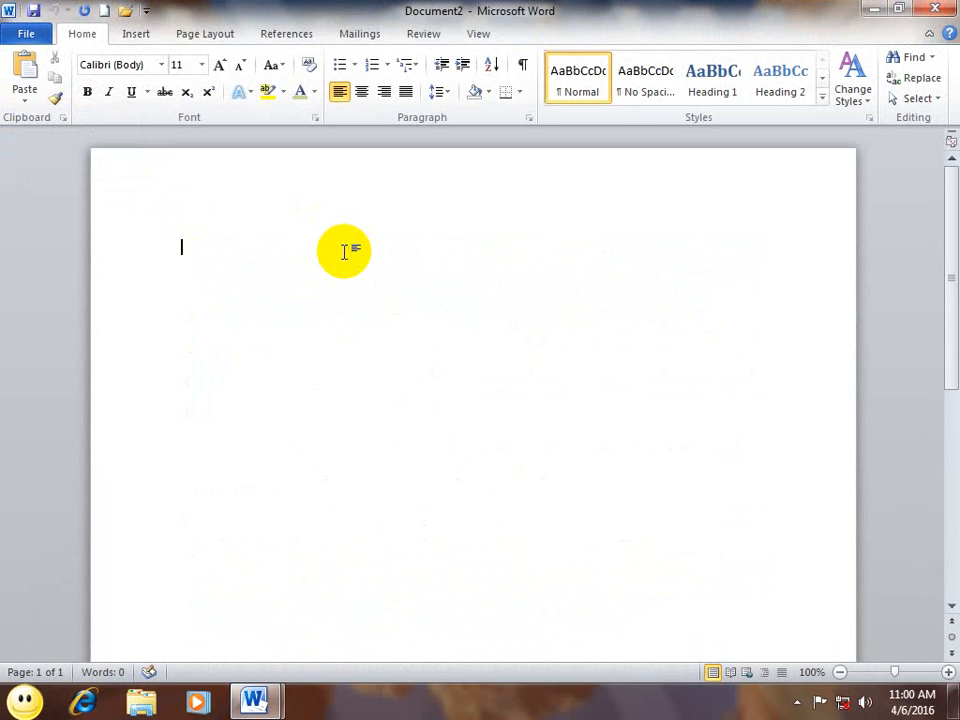
{"action": "key", "text": "ctrl+alt+v"}
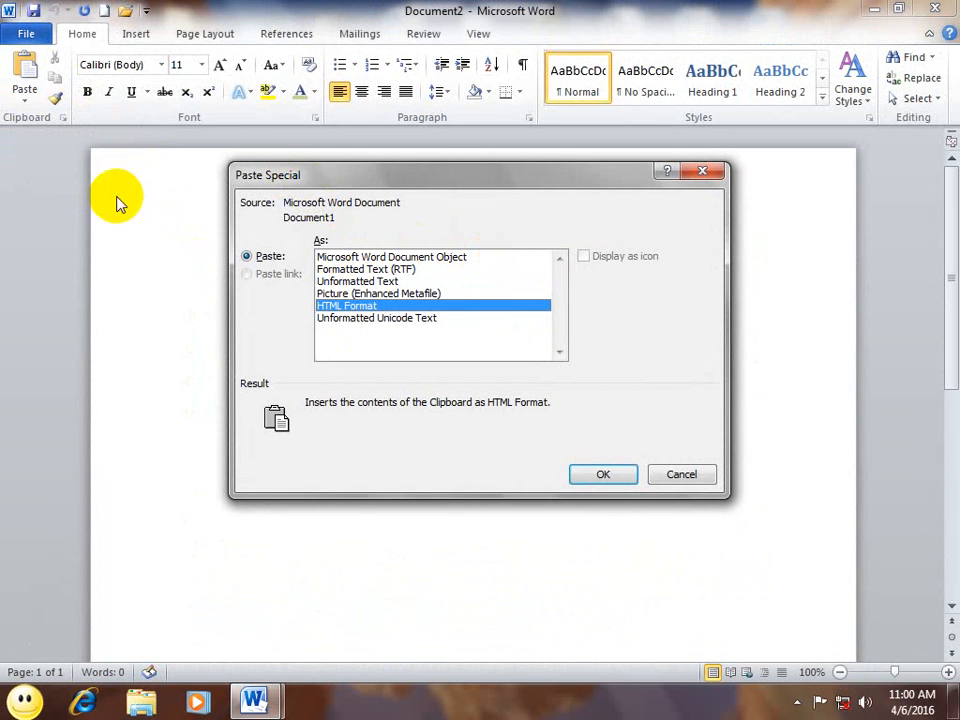
{"action": "left_click", "coordinate": [375, 281]}
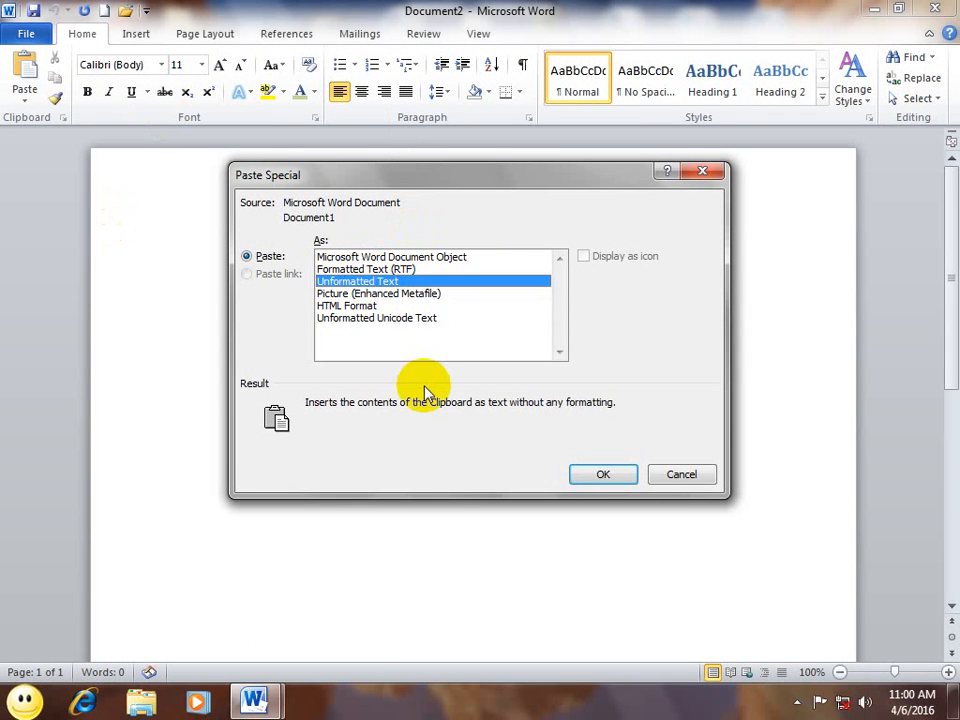
{"action": "left_click", "coordinate": [602, 476]}
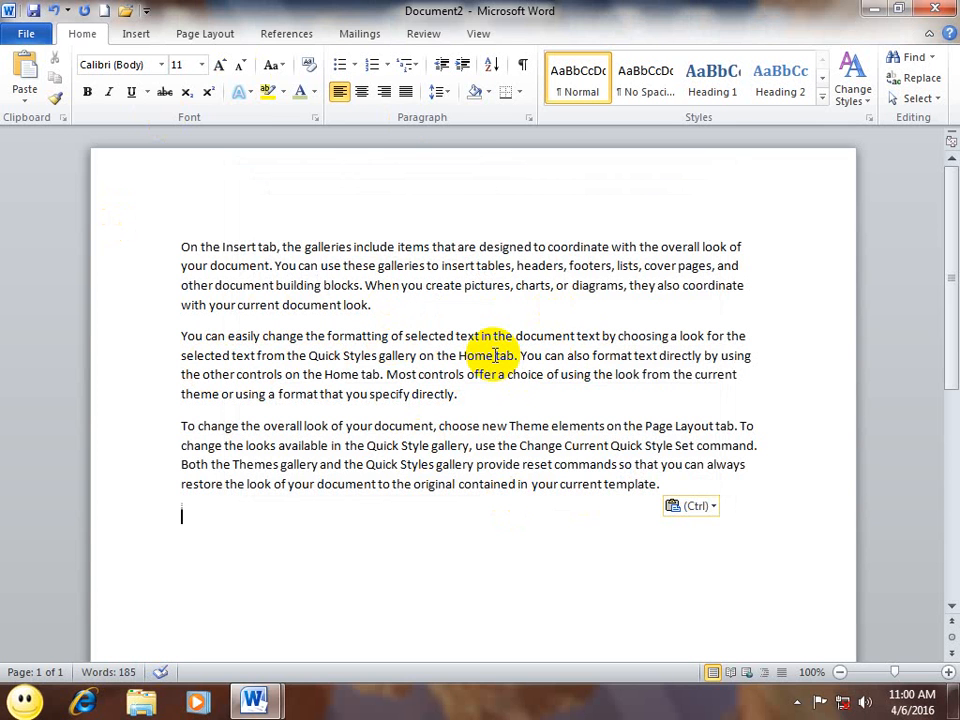
Step: On a new line below, paste the paragraphs again as Formatted Text (RTF)
{"action": "key", "text": "Return"}
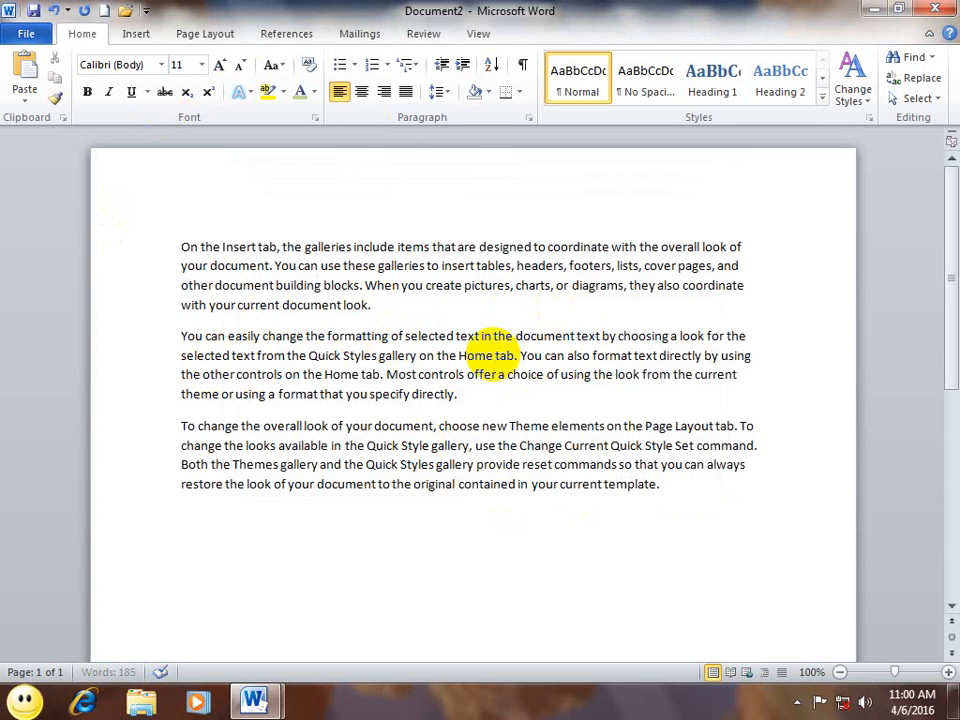
{"action": "left_click", "coordinate": [26, 93]}
{"action": "left_click", "coordinate": [60, 168]}
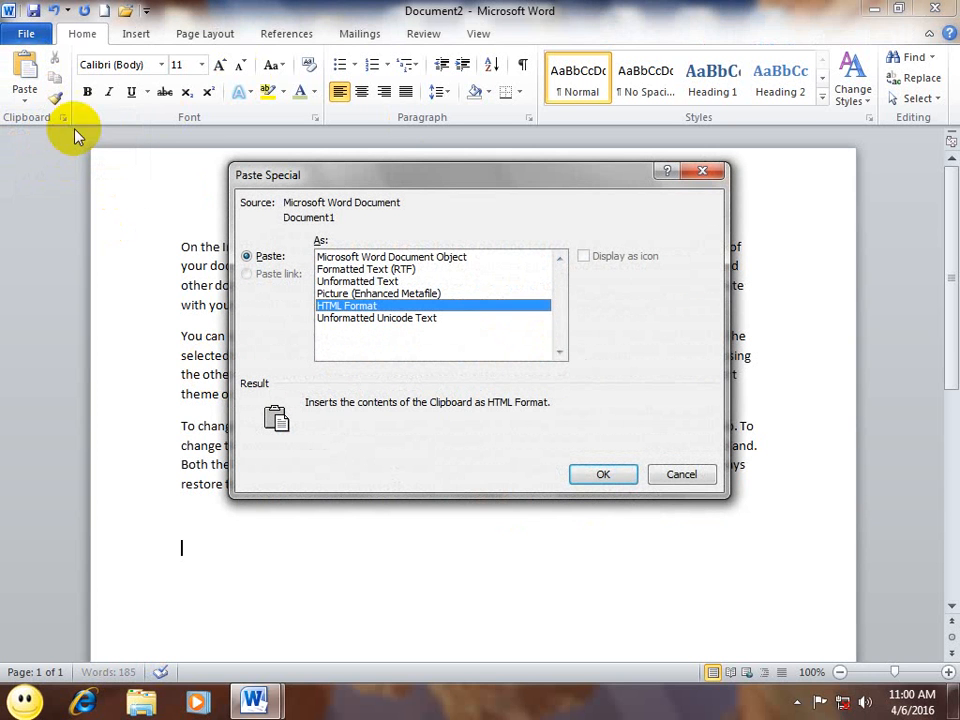
{"action": "left_click", "coordinate": [362, 269]}
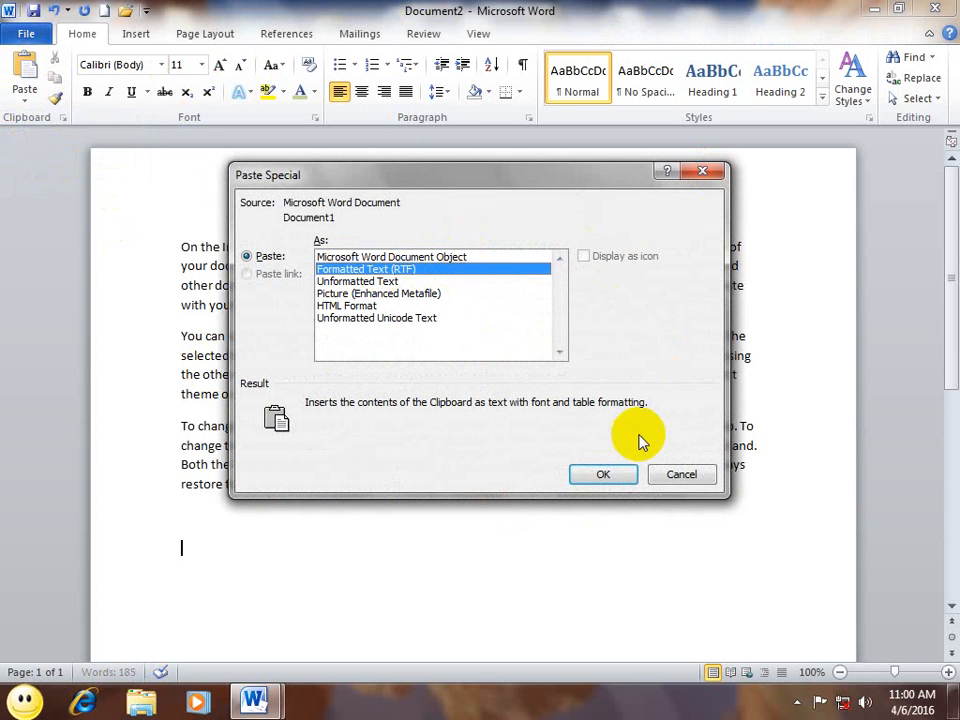
{"action": "left_click", "coordinate": [601, 474]}
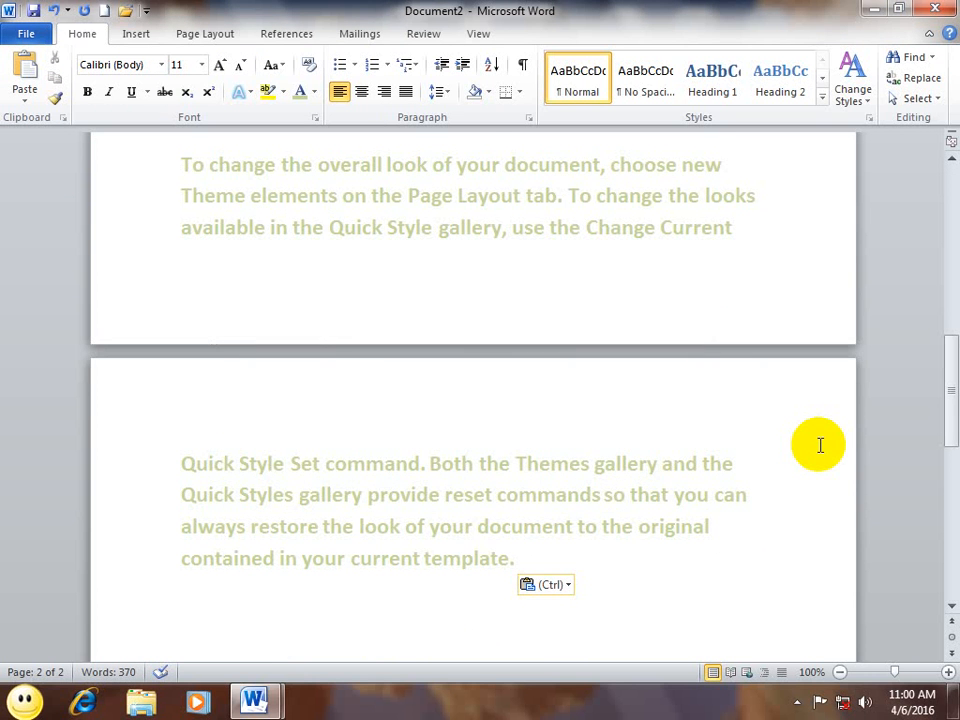
{"action": "scroll", "coordinate": [820, 445], "scroll_direction": "down", "scroll_amount": 1}
{"action": "left_click", "coordinate": [22, 90]}
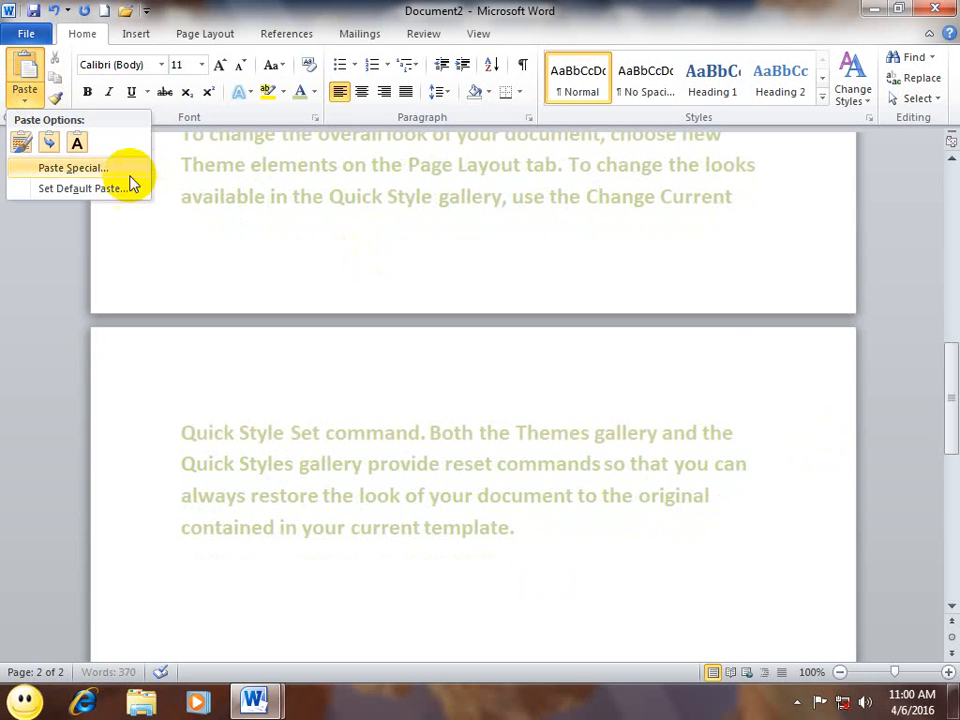
Step: Paste the sample text as an Enhanced Metafile picture and select it
{"action": "left_click", "coordinate": [73, 167]}
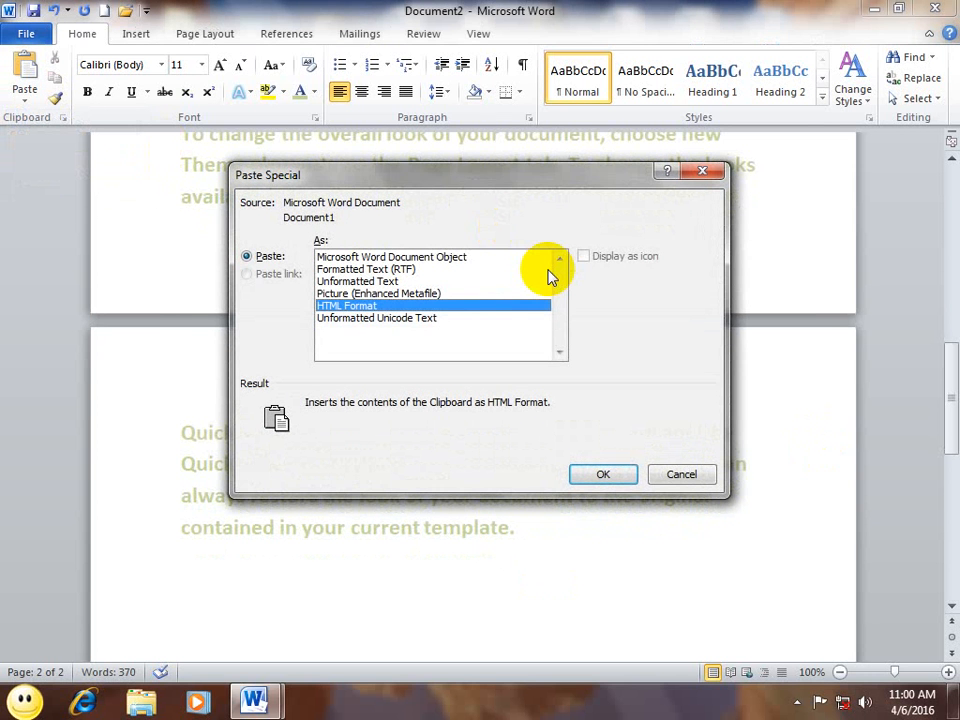
{"action": "left_click", "coordinate": [388, 294]}
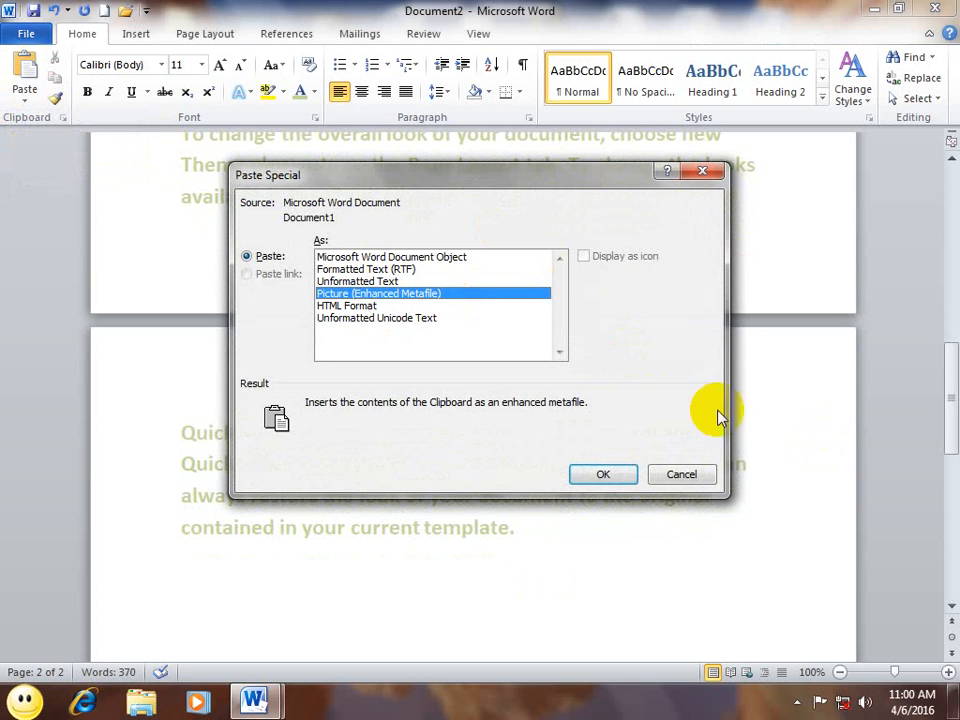
{"action": "left_click", "coordinate": [603, 474]}
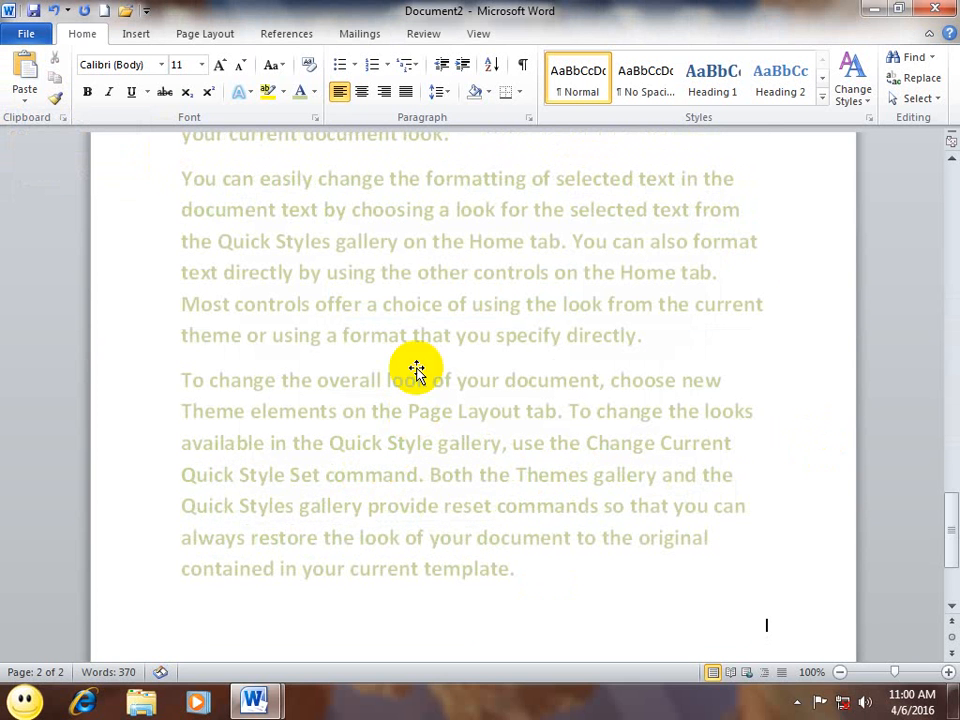
{"action": "left_click", "coordinate": [416, 294]}
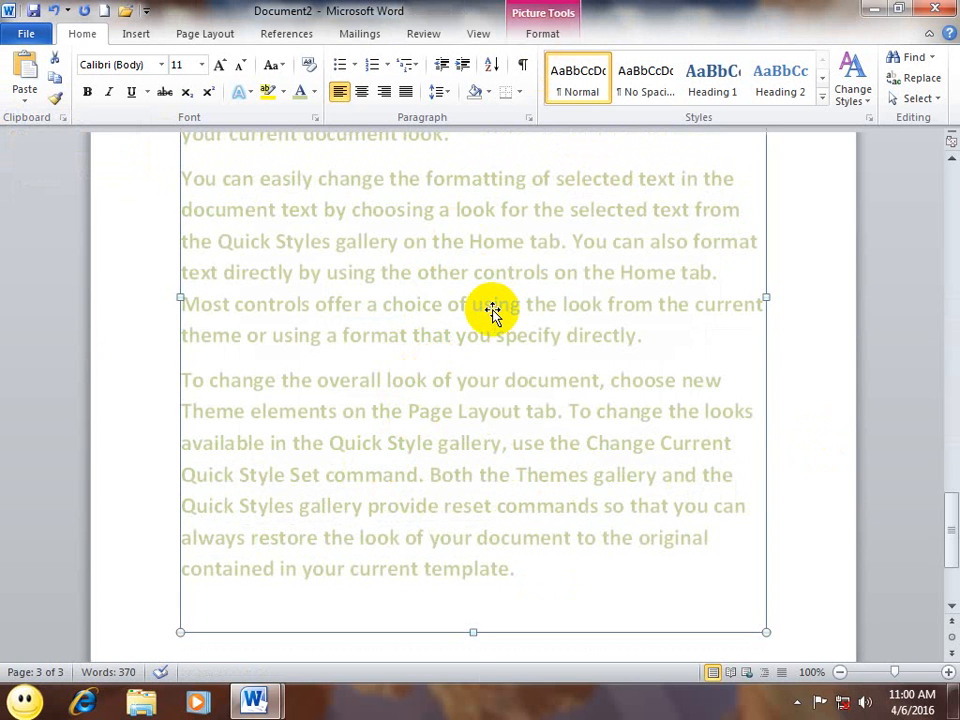
Step: Set the picture's text wrapping to Square and move it on the page
{"action": "left_click", "coordinate": [535, 36]}
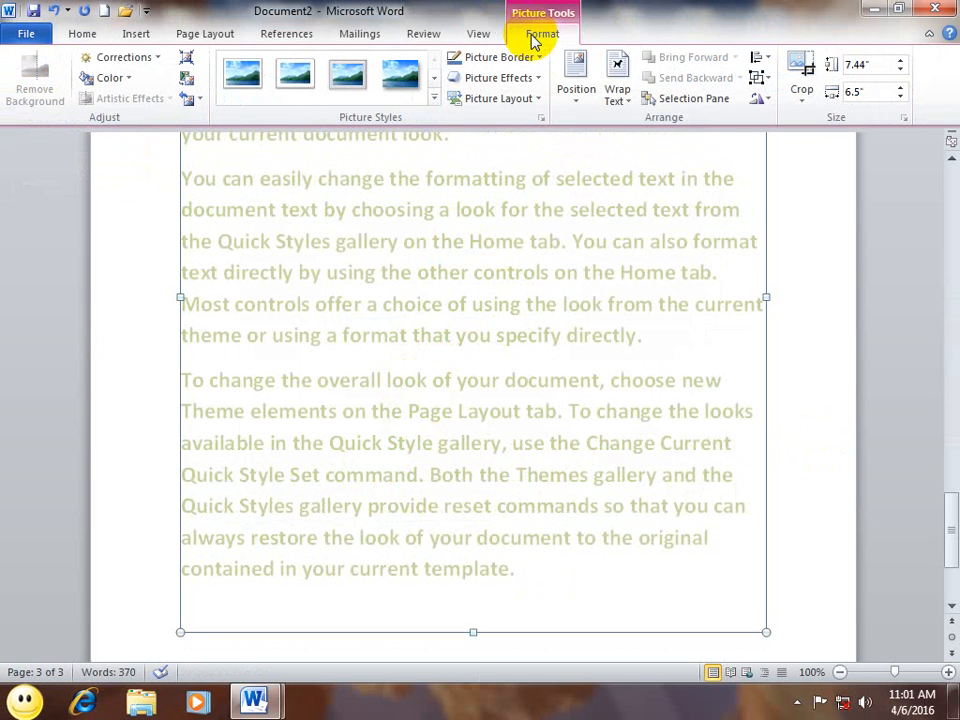
{"action": "left_click", "coordinate": [618, 98]}
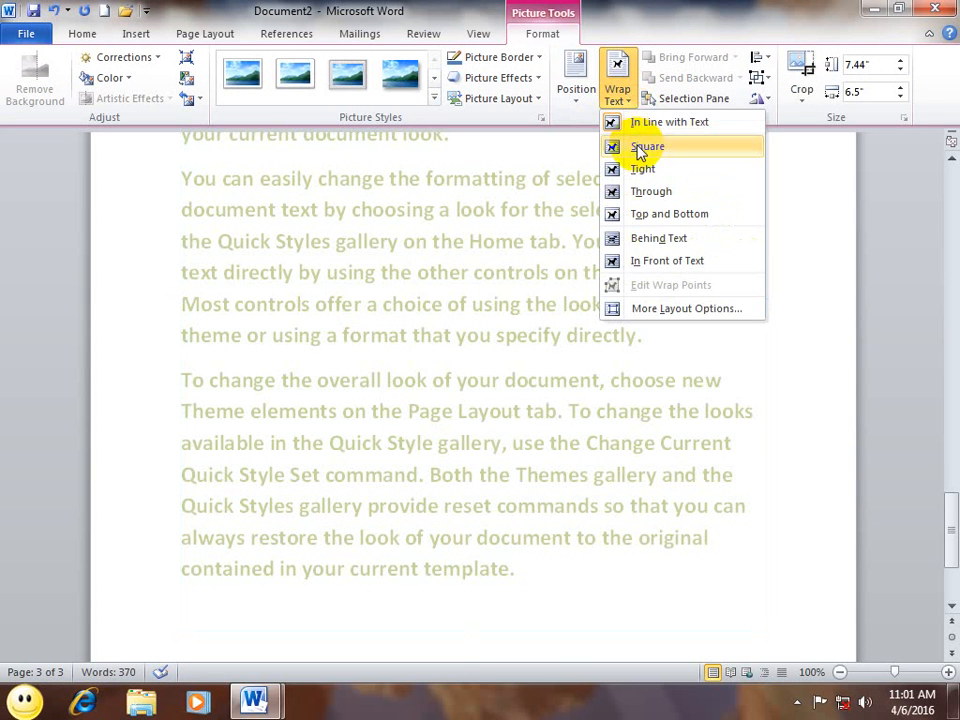
{"action": "left_click", "coordinate": [647, 148]}
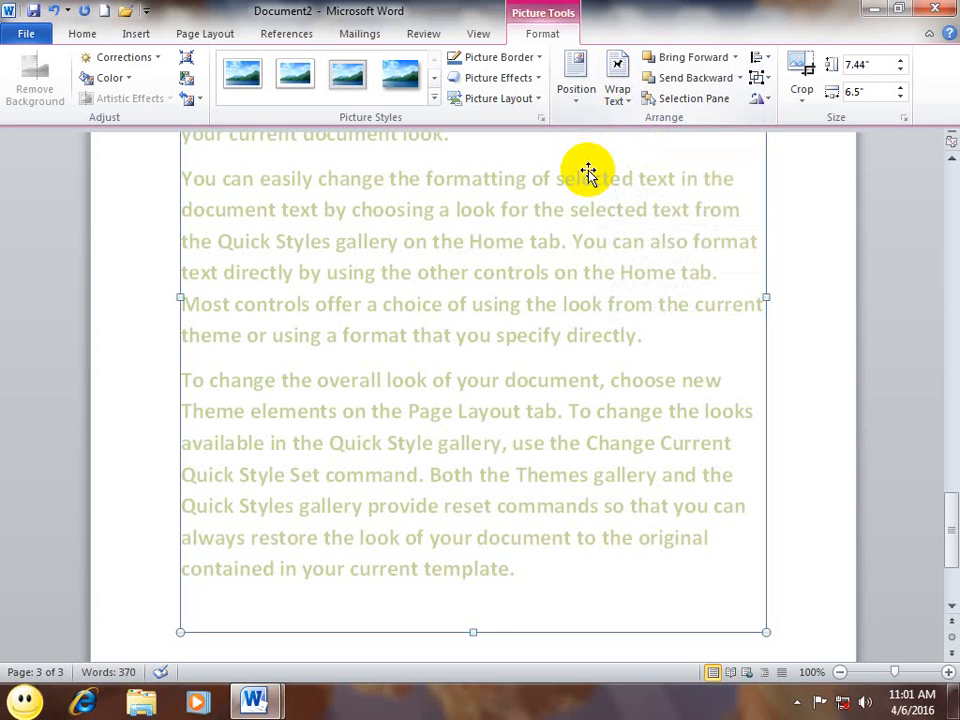
{"action": "left_click_drag", "start_coordinate": [581, 182], "coordinate": [449, 254]}
Step: Delete the picture, undo, then redo so the picture is removed again
{"action": "key", "text": "Delete"}
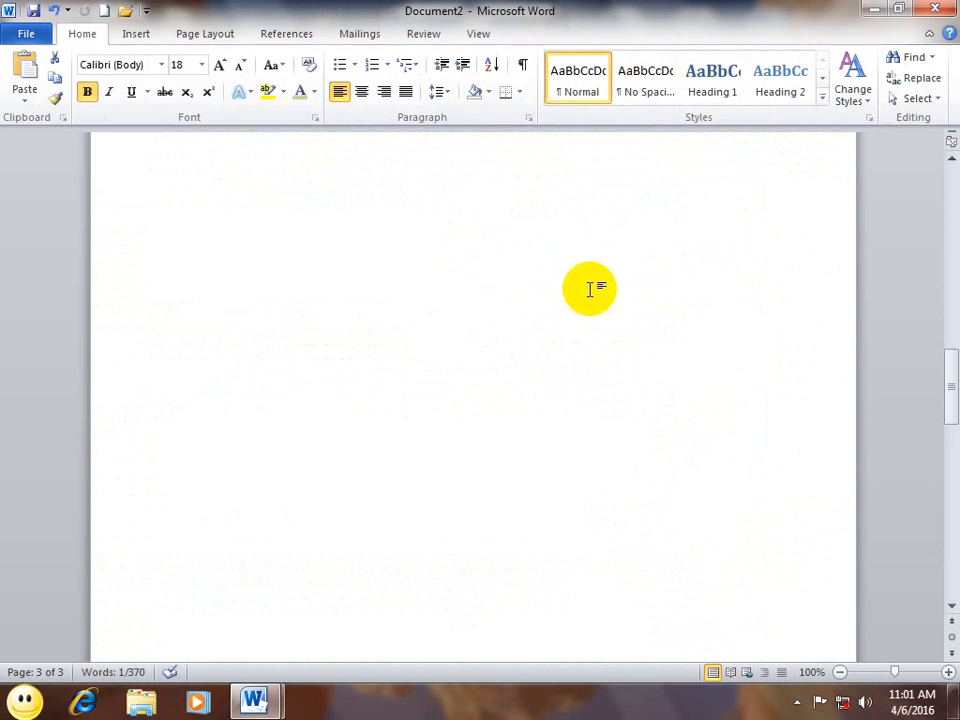
{"action": "key", "text": "ctrl+z"}
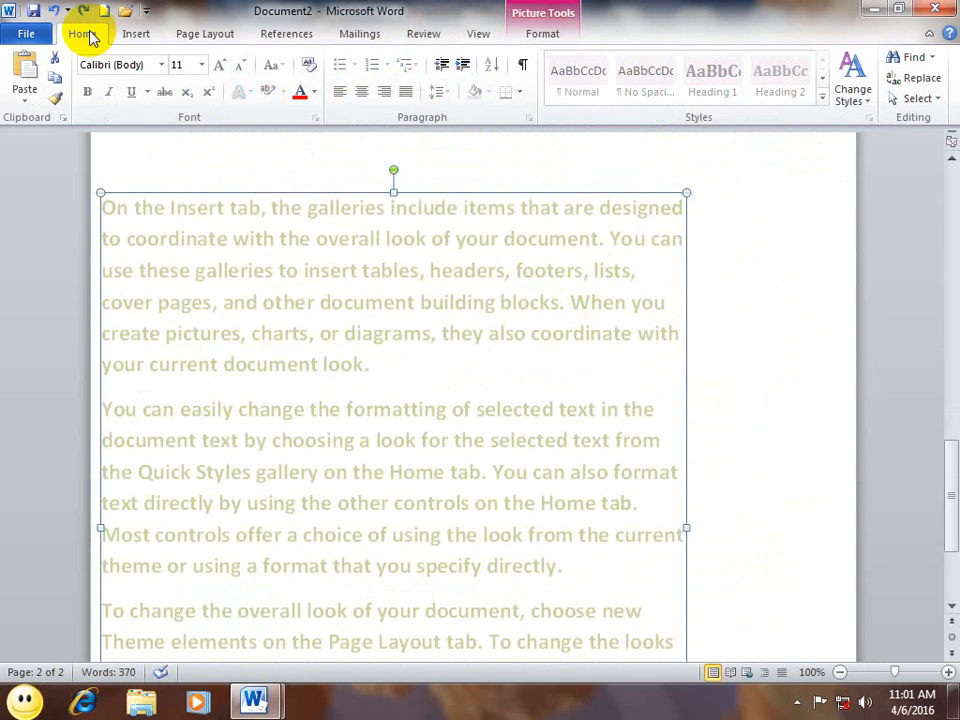
{"action": "key", "text": "ctrl+y"}
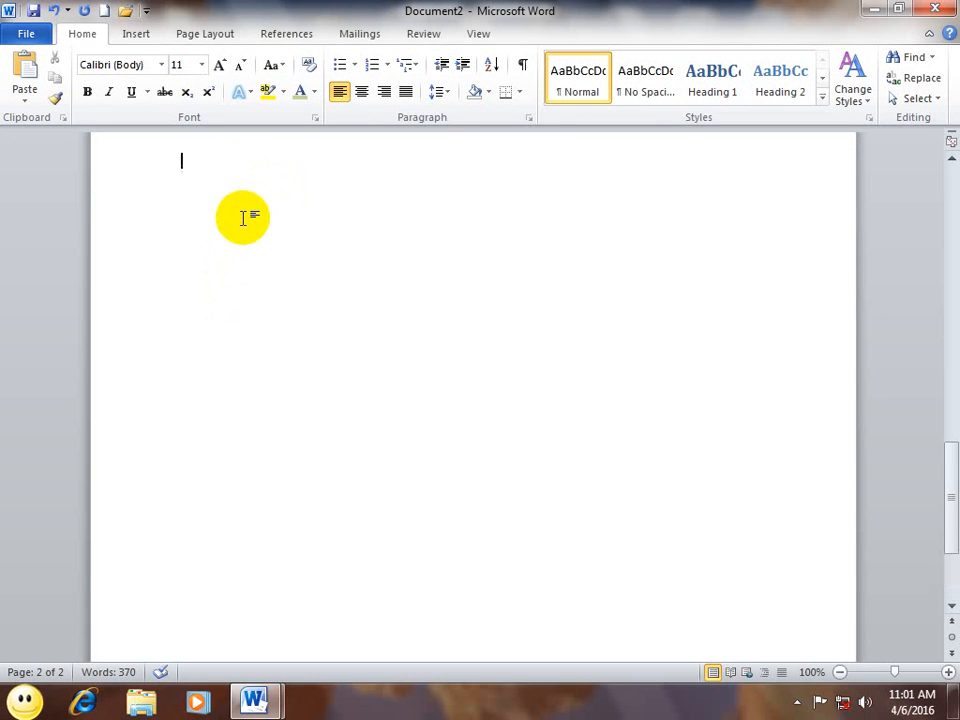
{"action": "scroll", "coordinate": [244, 217], "scroll_direction": "up", "scroll_amount": 10}
{"action": "scroll", "coordinate": [244, 217], "scroll_direction": "down", "scroll_amount": 1}
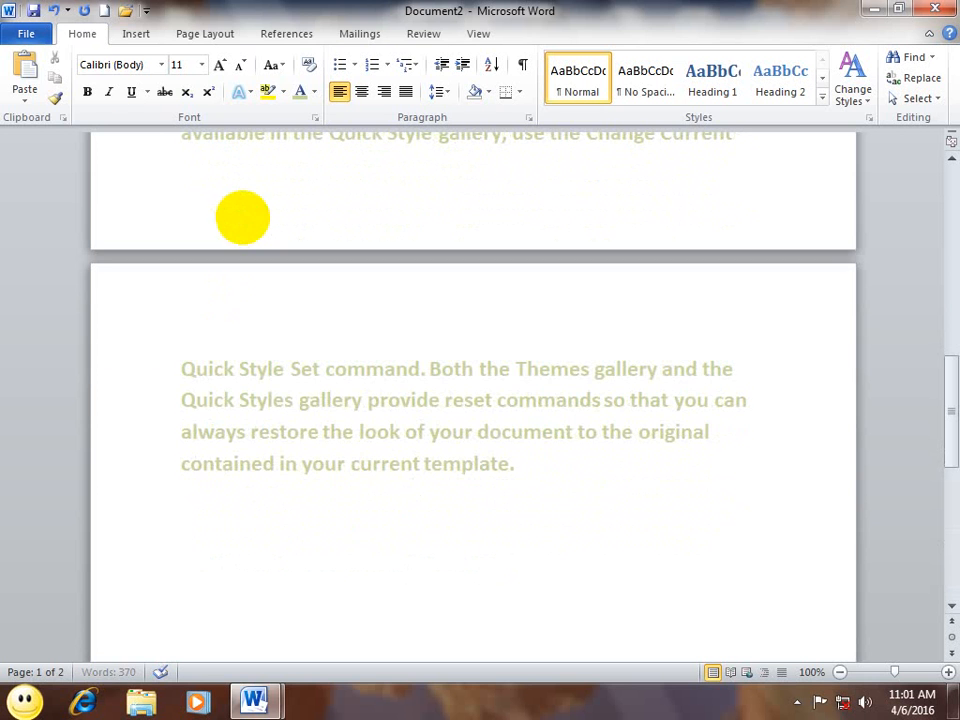
Step: Paste the text as a Microsoft Word Document Object displayed as an icon
{"action": "left_click", "coordinate": [18, 104]}
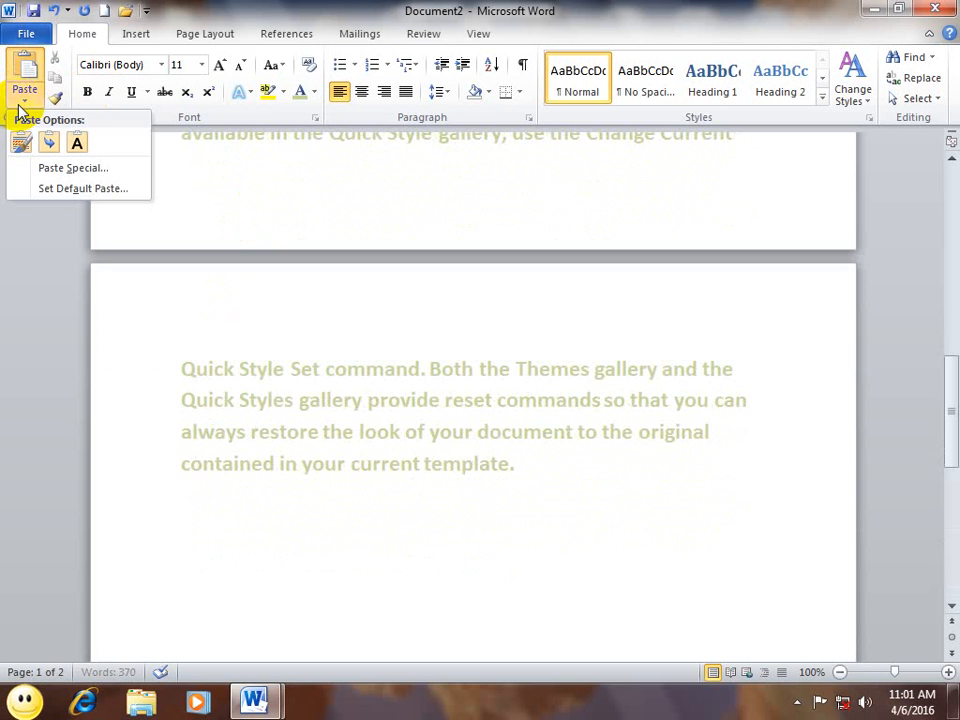
{"action": "left_click", "coordinate": [46, 167]}
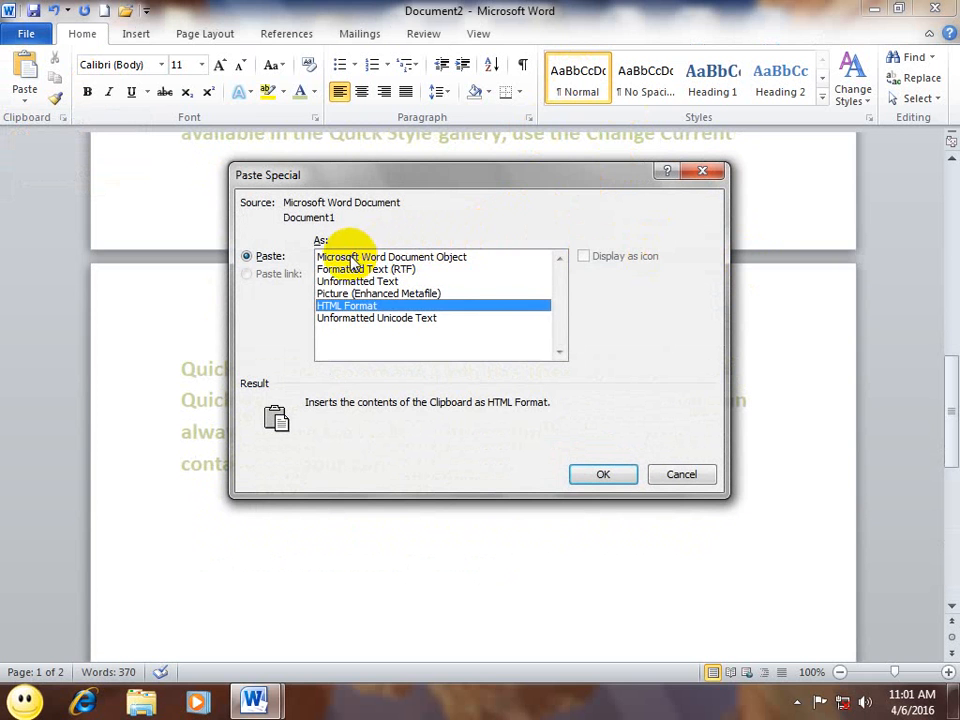
{"action": "left_click", "coordinate": [372, 257]}
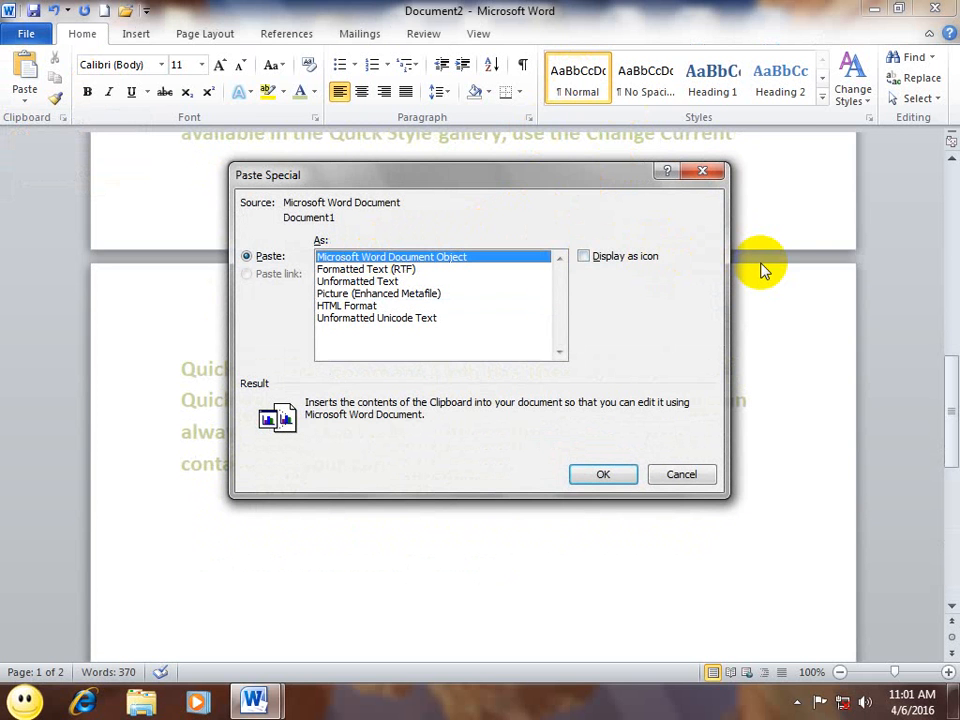
{"action": "left_click", "coordinate": [628, 257]}
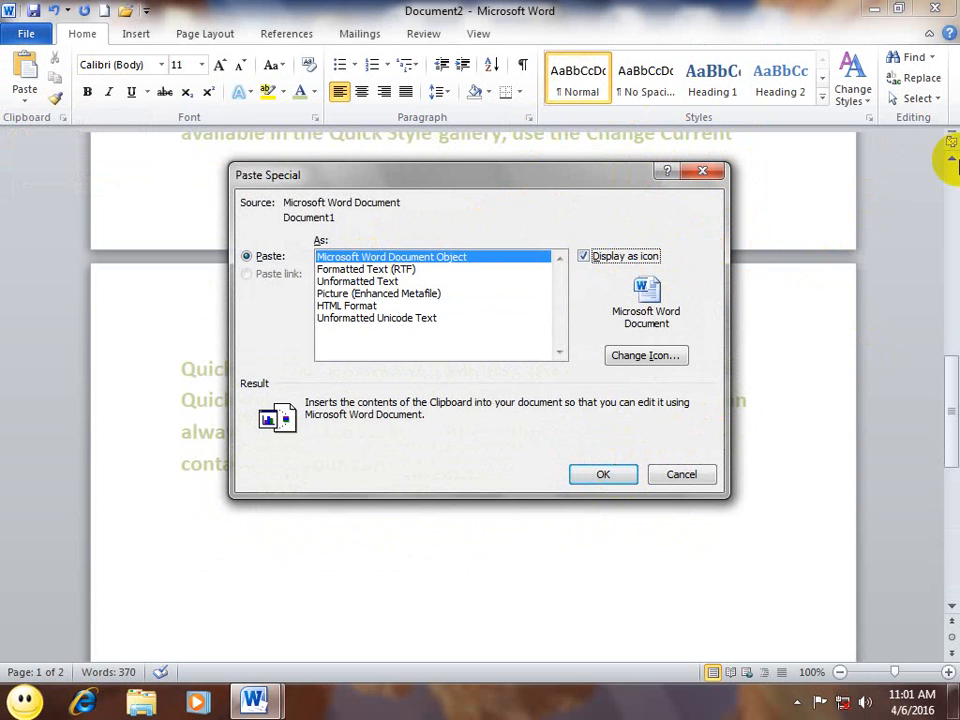
{"action": "left_click", "coordinate": [605, 472]}
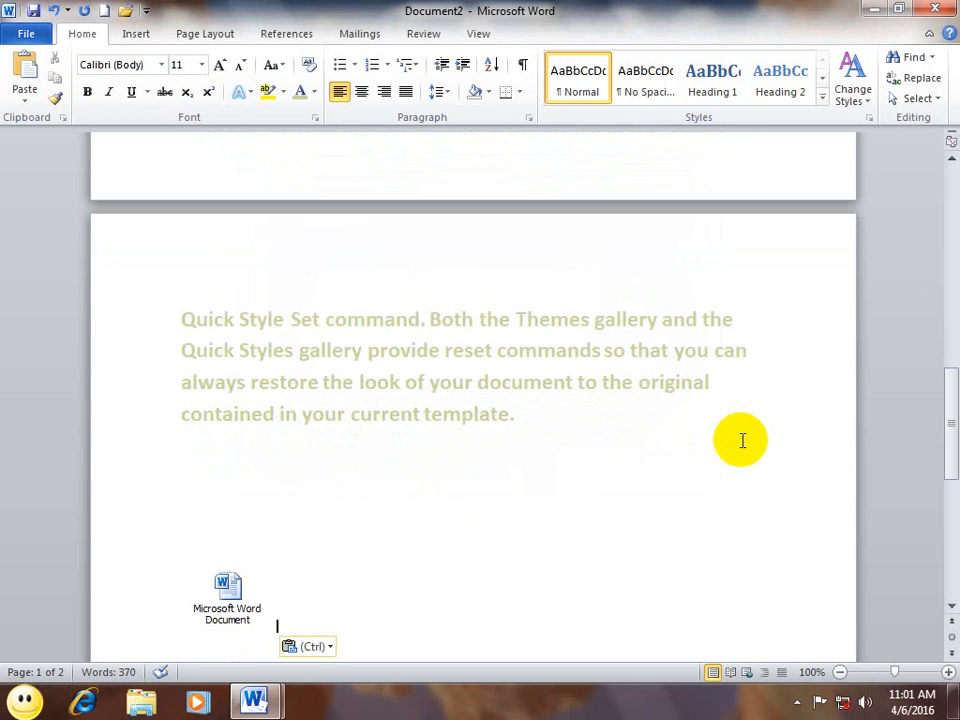
Step: Place the insertion point above the icon and reopen Paste Special with Ctrl+Alt+V
{"action": "left_click", "coordinate": [203, 605]}
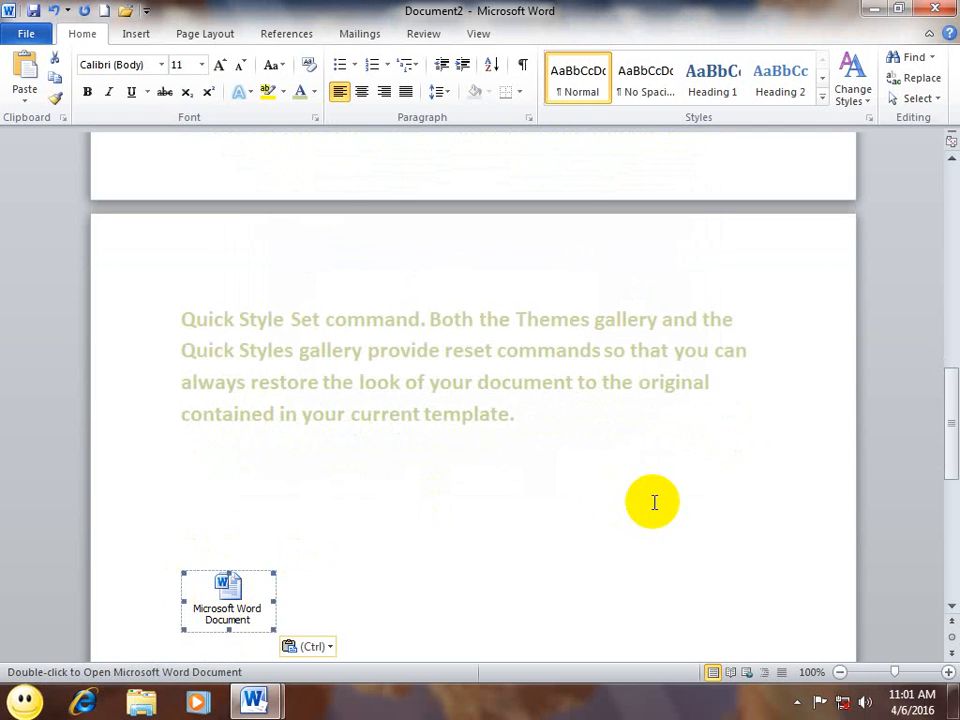
{"action": "left_click", "coordinate": [510, 527]}
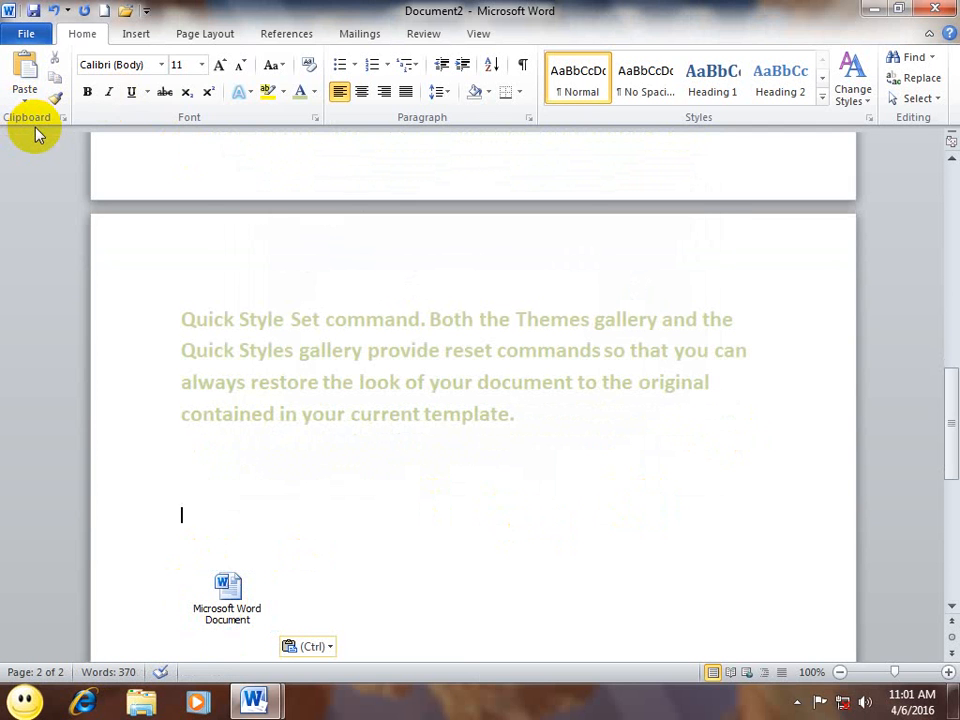
{"action": "key", "text": "ctrl+alt+v"}
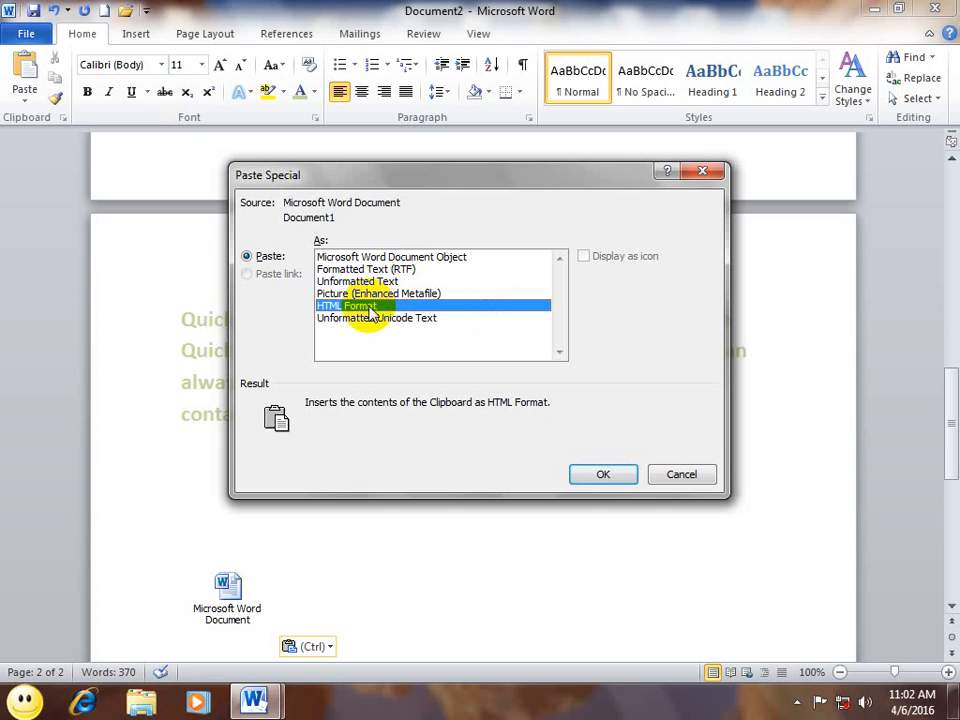
Step: Confirm the HTML Format paste, then paste another copy as Unformatted Text via Paste Special
{"action": "left_click", "coordinate": [603, 475]}
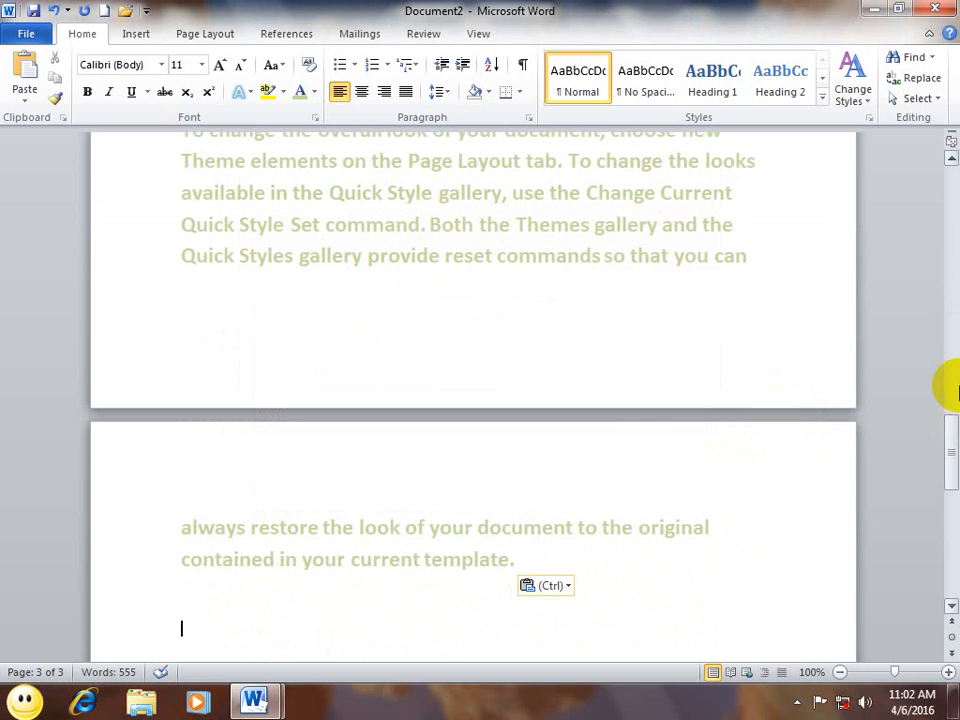
{"action": "left_click", "coordinate": [25, 93]}
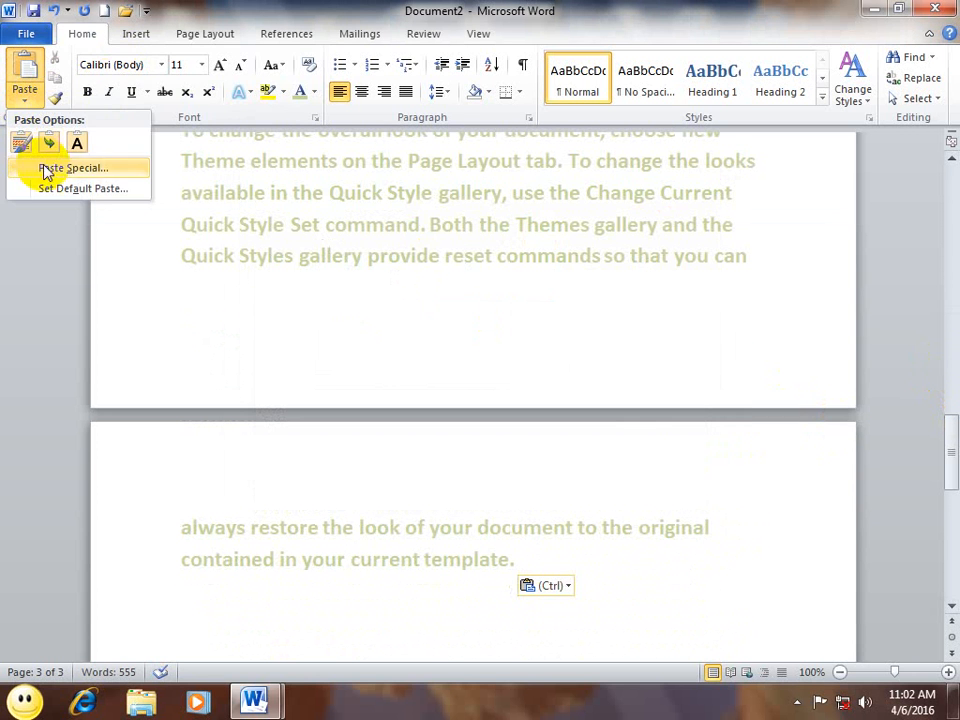
{"action": "left_click", "coordinate": [45, 170]}
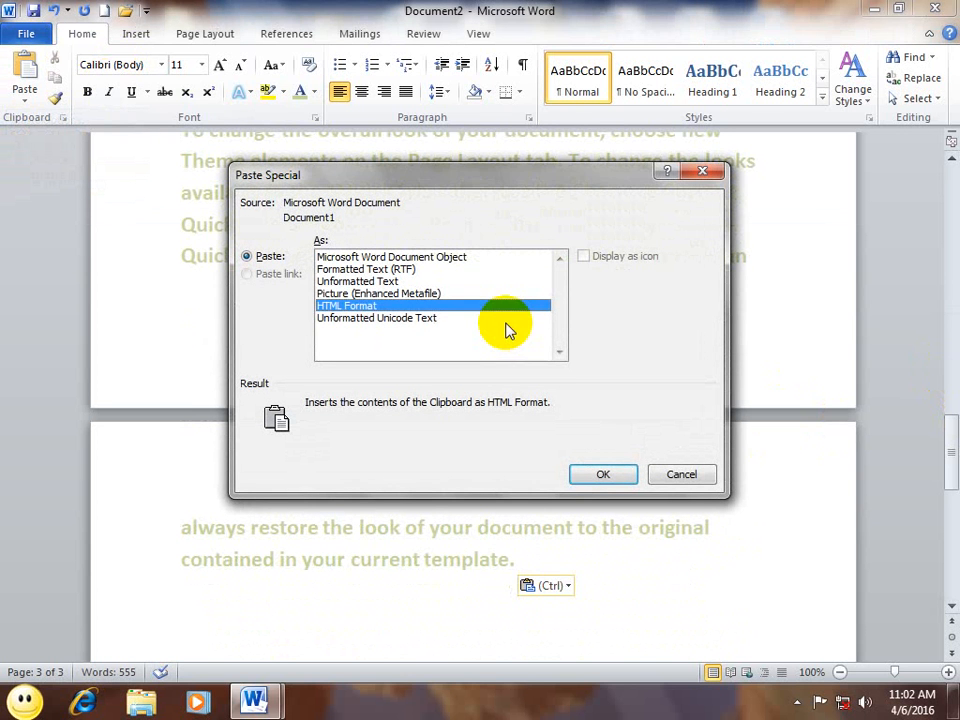
{"action": "left_click", "coordinate": [395, 318]}
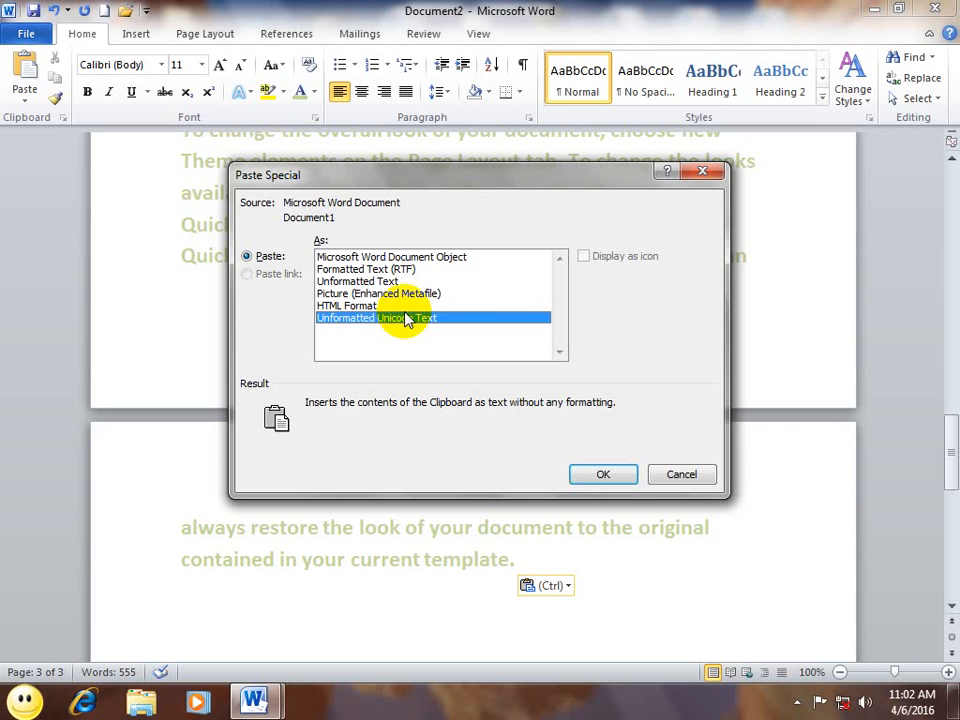
{"action": "mouse_move", "coordinate": [533, 166]}
{"action": "left_mouse_down"}
{"action": "mouse_move", "coordinate": [499, 176]}
{"action": "mouse_move", "coordinate": [514, 165]}
{"action": "left_mouse_up"}
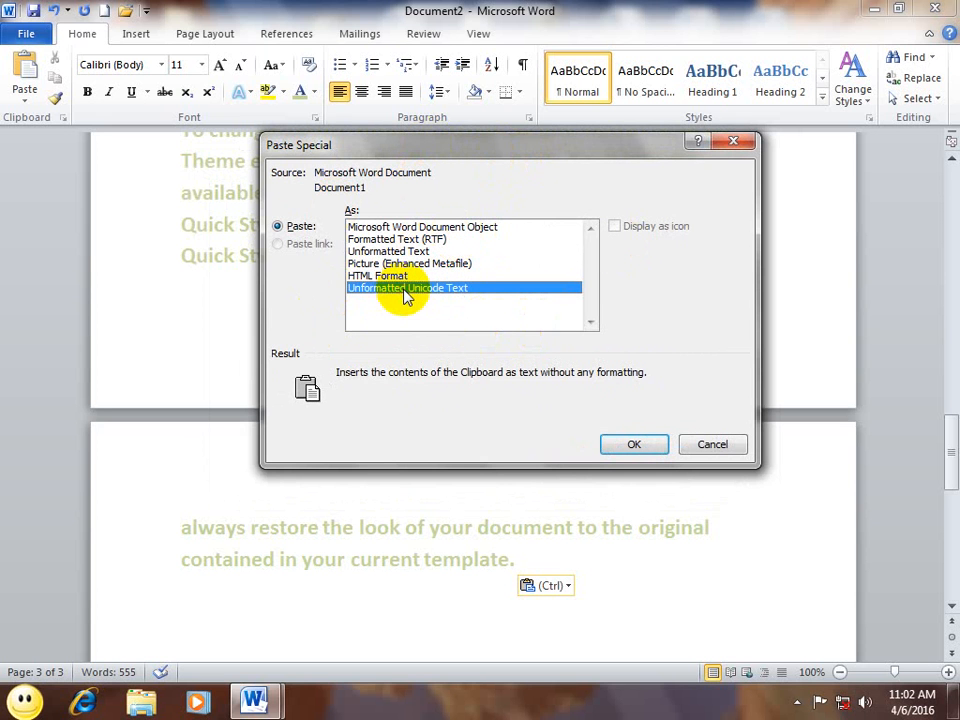
{"action": "left_click", "coordinate": [362, 251]}
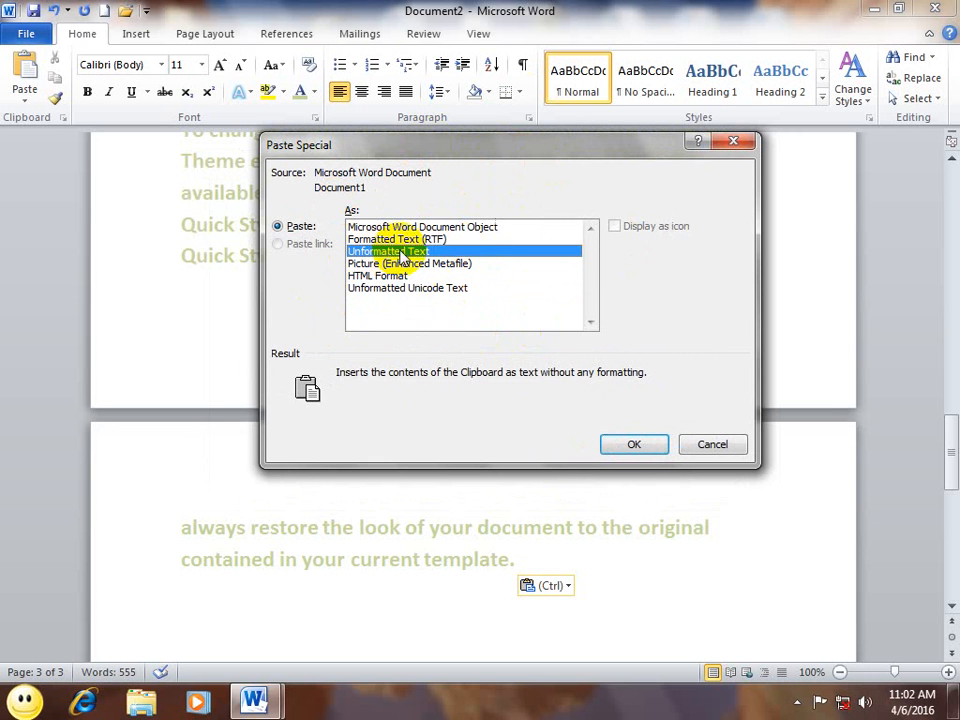
{"action": "left_click", "coordinate": [630, 442]}
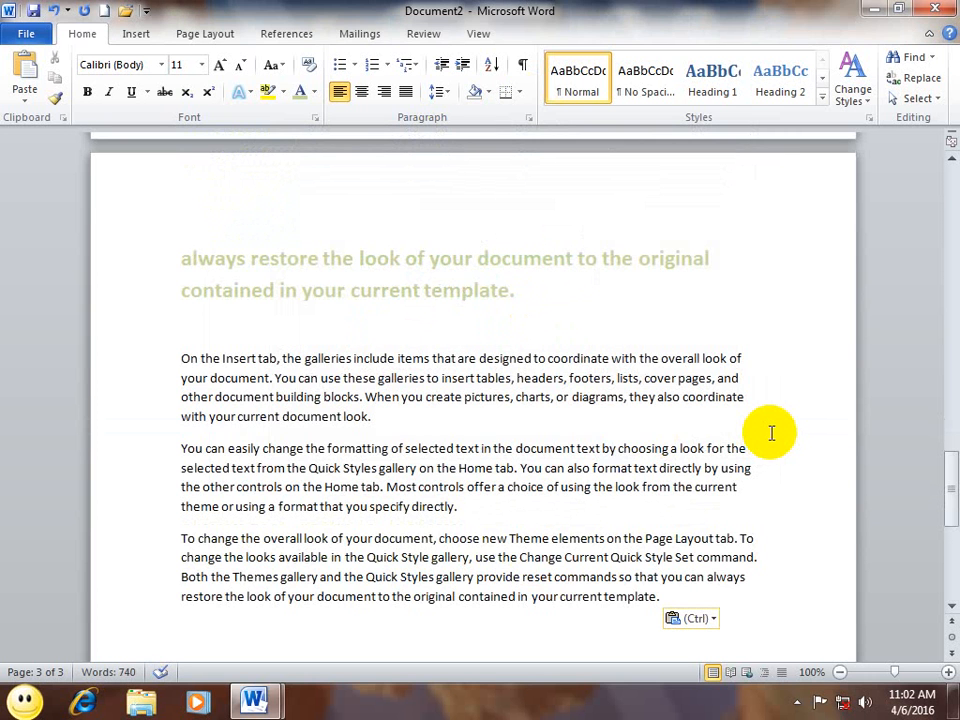
Step: In Paste Special, choose Microsoft Word Document Object with Display as icon ticked
{"action": "left_click", "coordinate": [25, 100]}
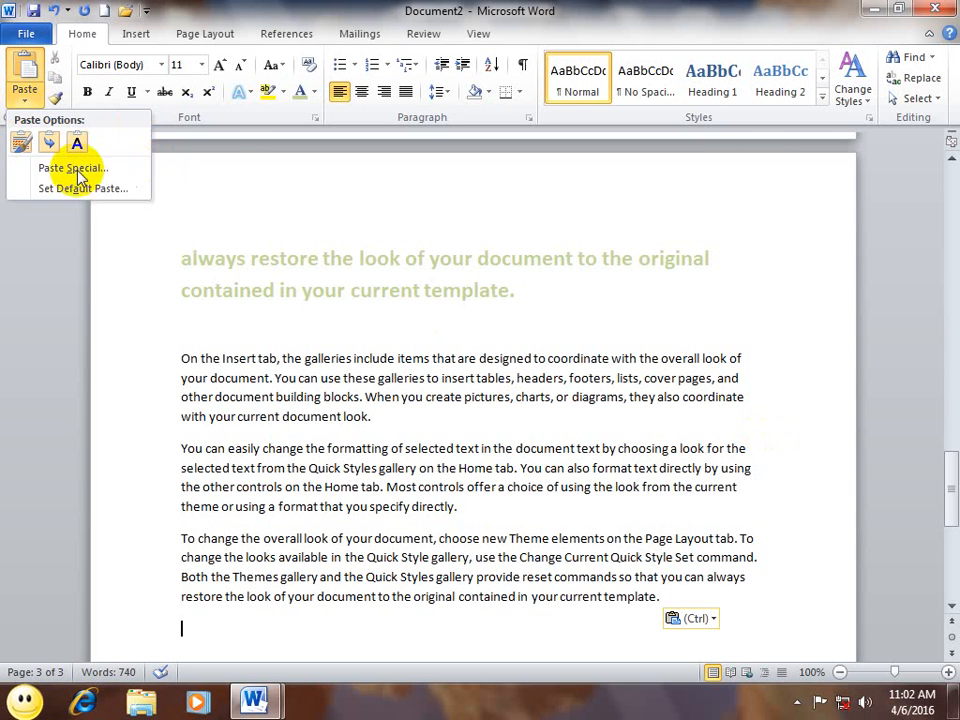
{"action": "left_click", "coordinate": [60, 168]}
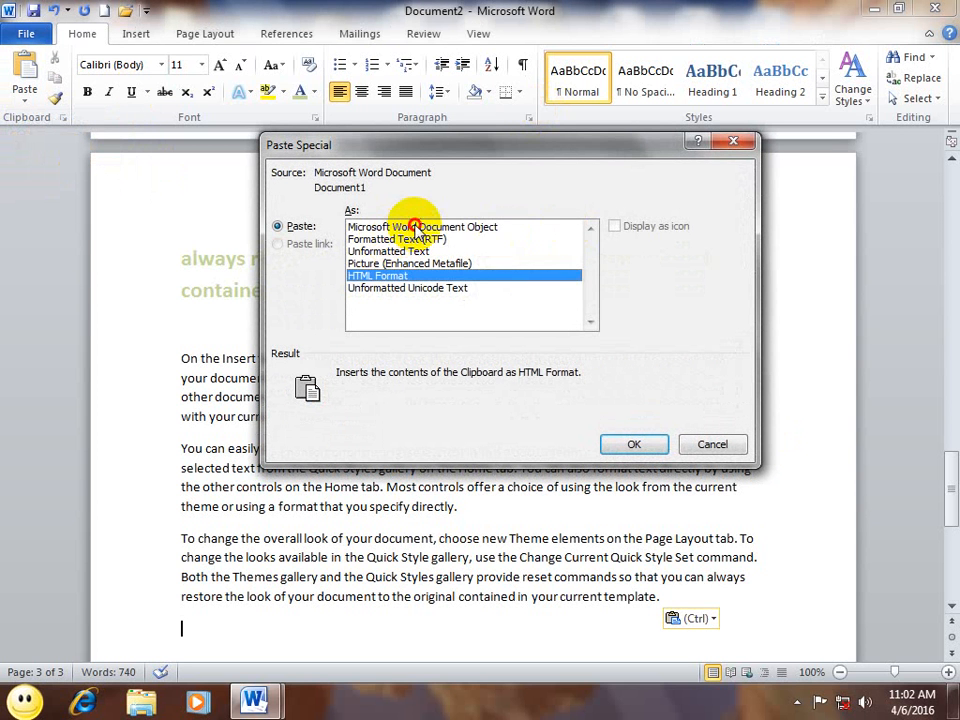
{"action": "left_click", "coordinate": [565, 229]}
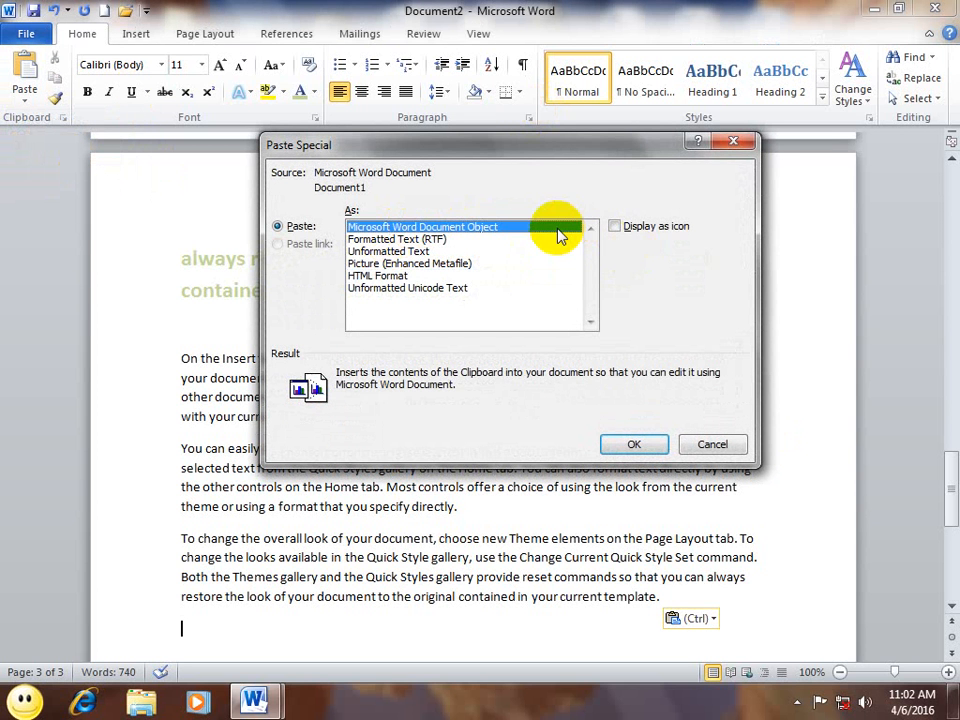
{"action": "left_click", "coordinate": [615, 226]}
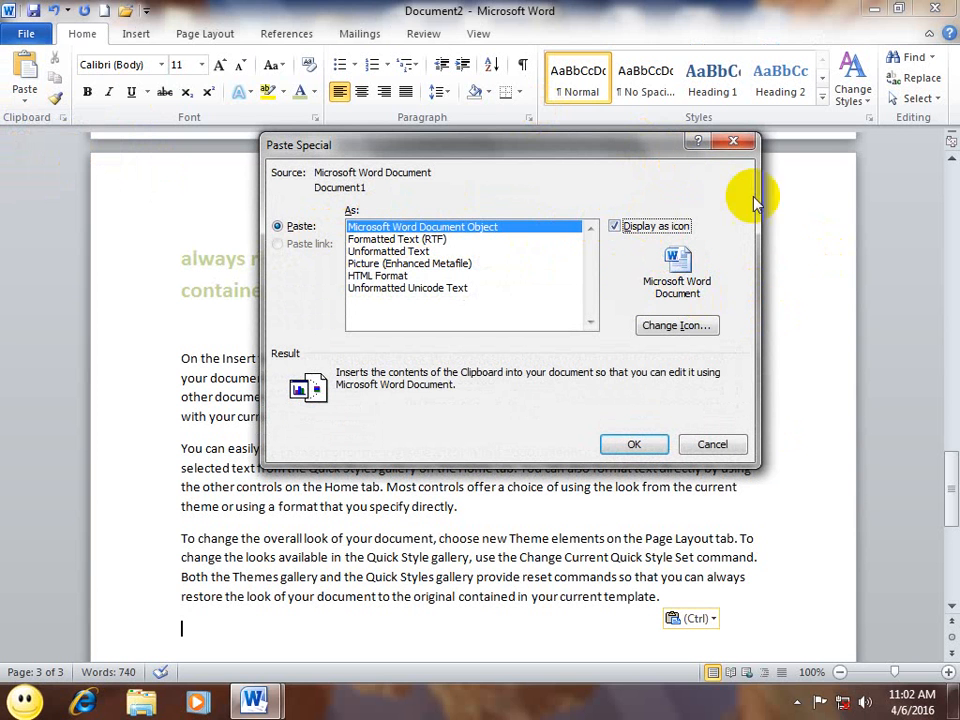
Step: Pick the top Word icon and paste the document as that icon
{"action": "left_click", "coordinate": [672, 326]}
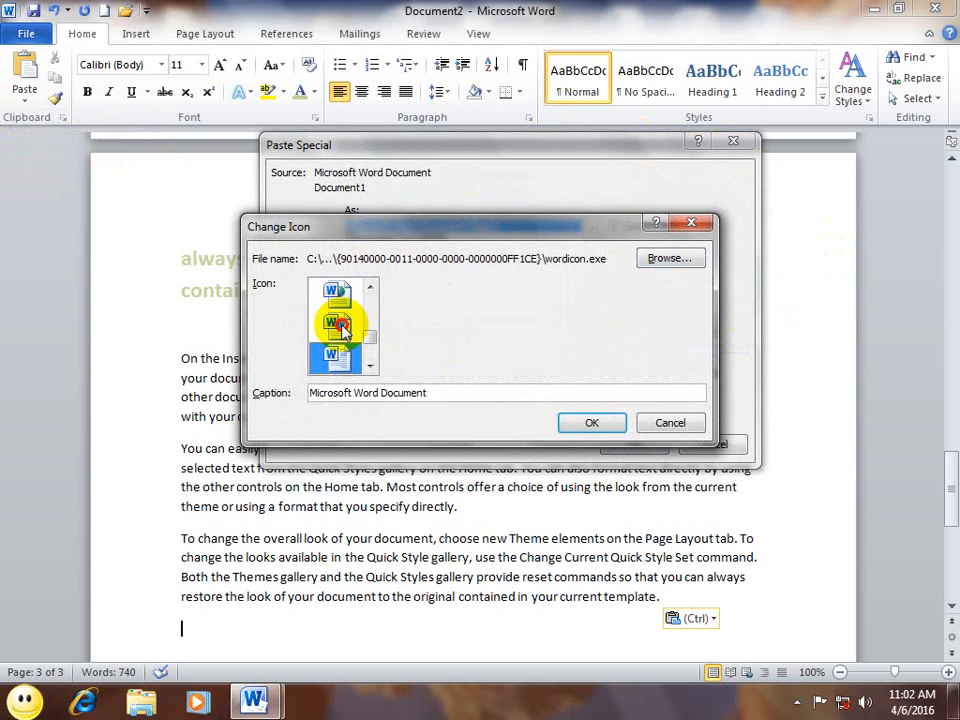
{"action": "left_click", "coordinate": [340, 293]}
{"action": "left_click", "coordinate": [370, 288]}
{"action": "left_click", "coordinate": [370, 288]}
{"action": "left_click", "coordinate": [343, 296]}
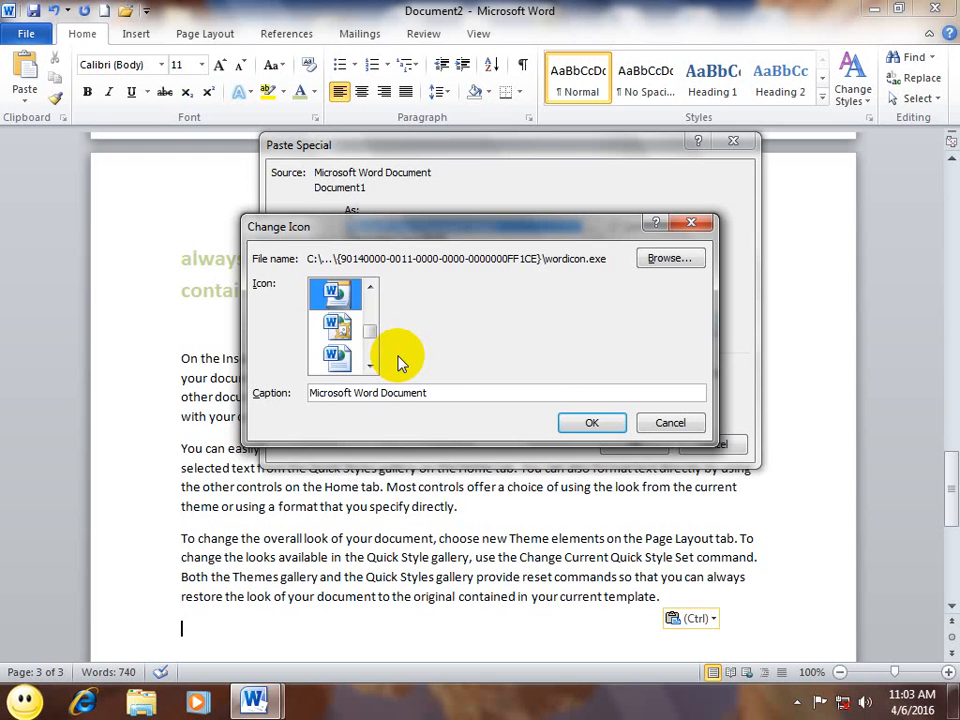
{"action": "left_click", "coordinate": [608, 422]}
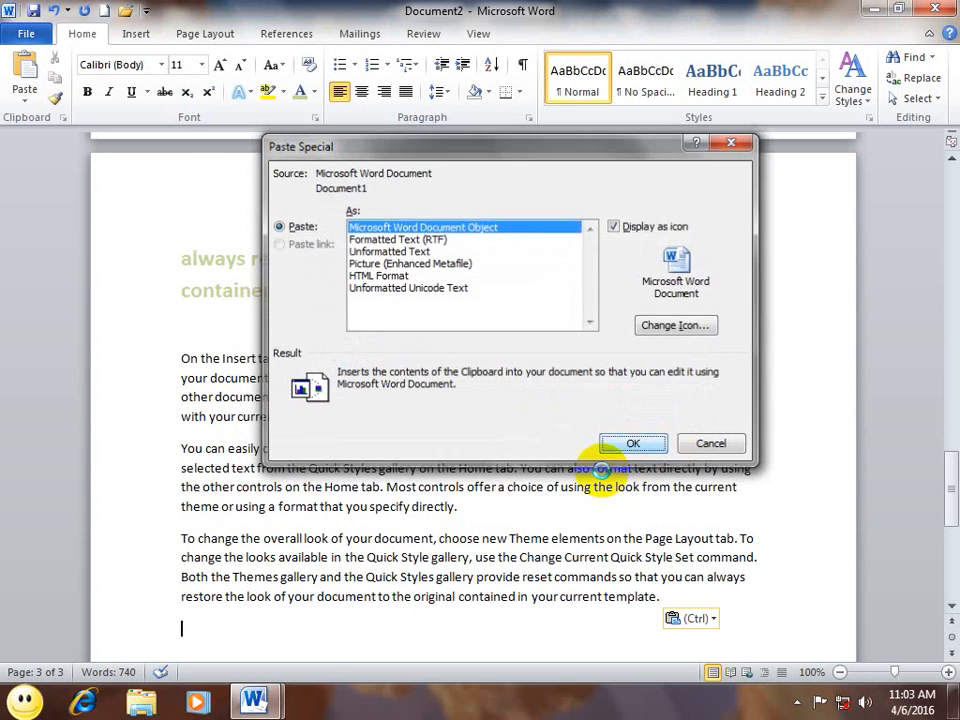
{"action": "left_click", "coordinate": [614, 449]}
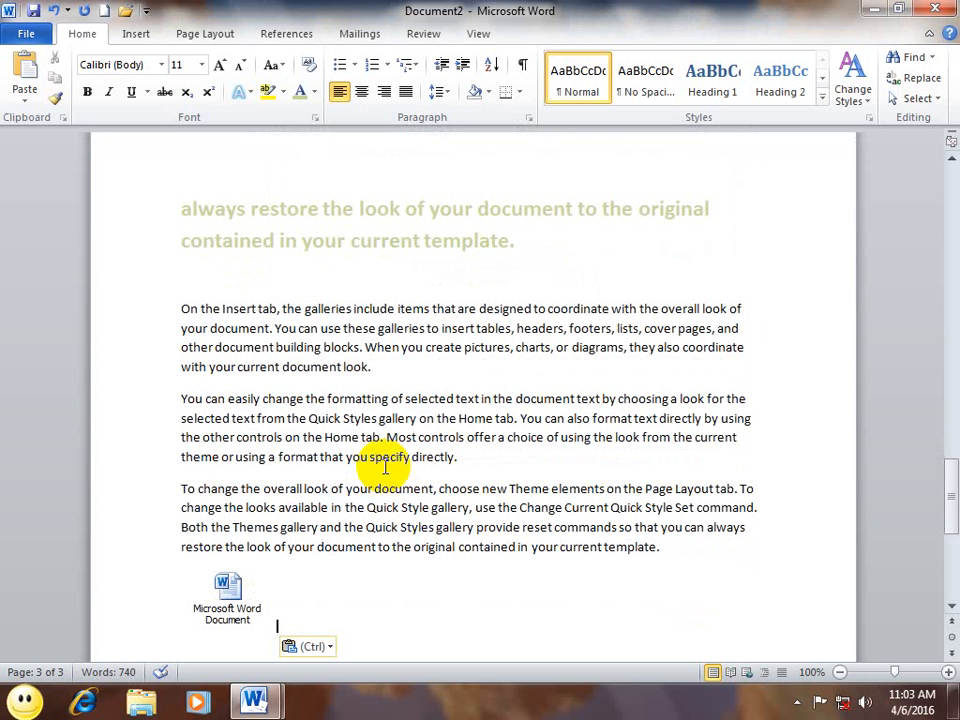
{"action": "left_click", "coordinate": [25, 96]}
Step: Cancel Paste Special, then close Document2 and Word, discarding both documents unsaved
{"action": "left_click", "coordinate": [66, 172]}
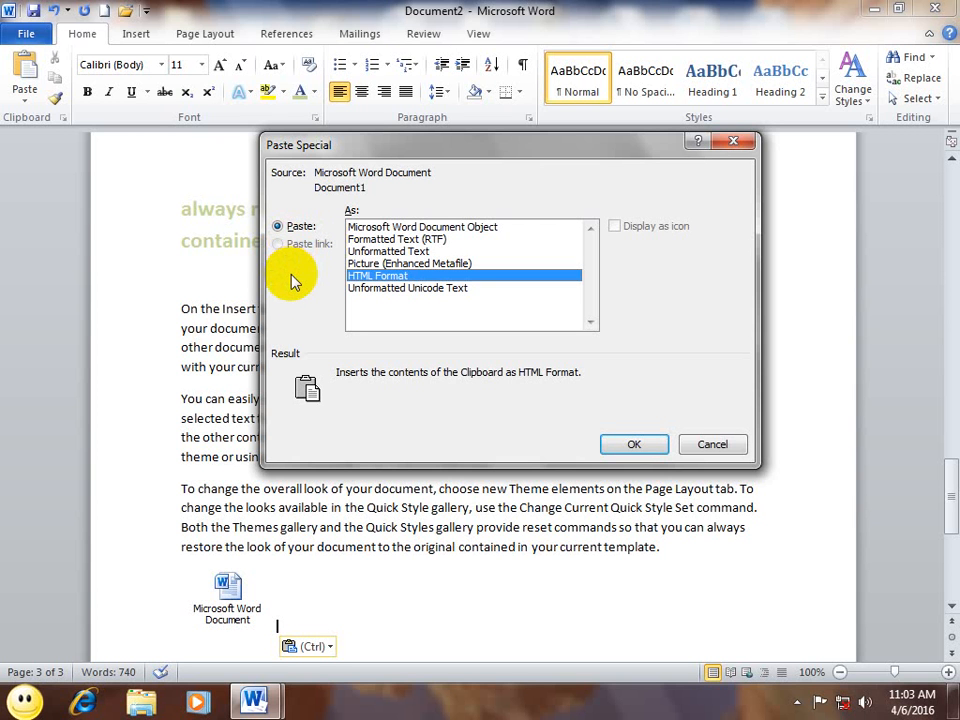
{"action": "left_click", "coordinate": [712, 443]}
{"action": "left_click", "coordinate": [935, 8]}
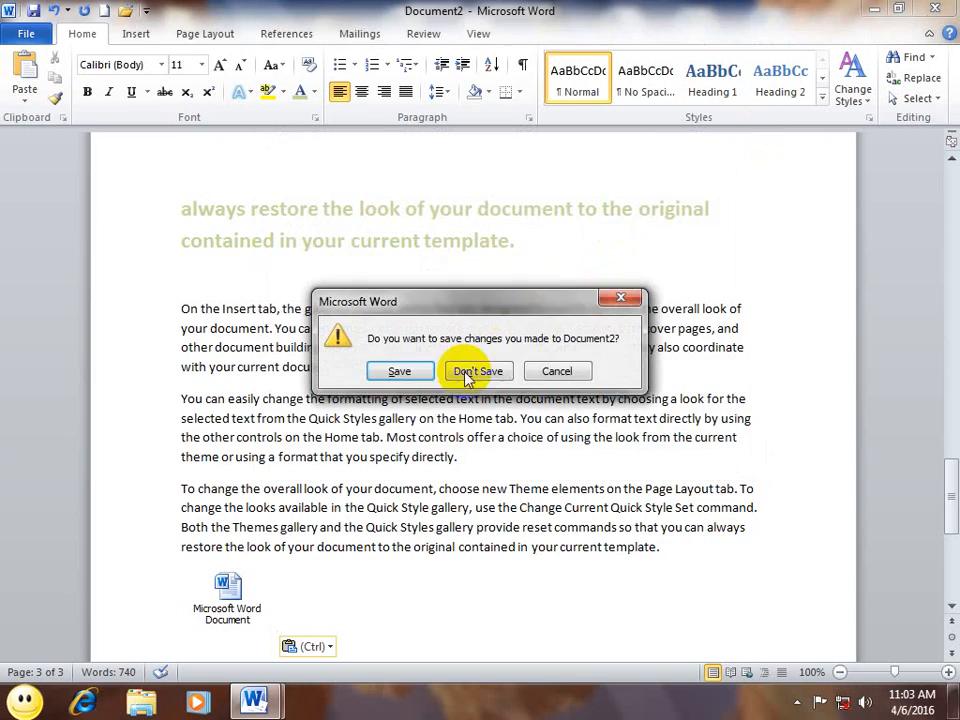
{"action": "left_click", "coordinate": [476, 371]}
{"action": "left_click", "coordinate": [938, 10]}
{"action": "left_click", "coordinate": [476, 373]}
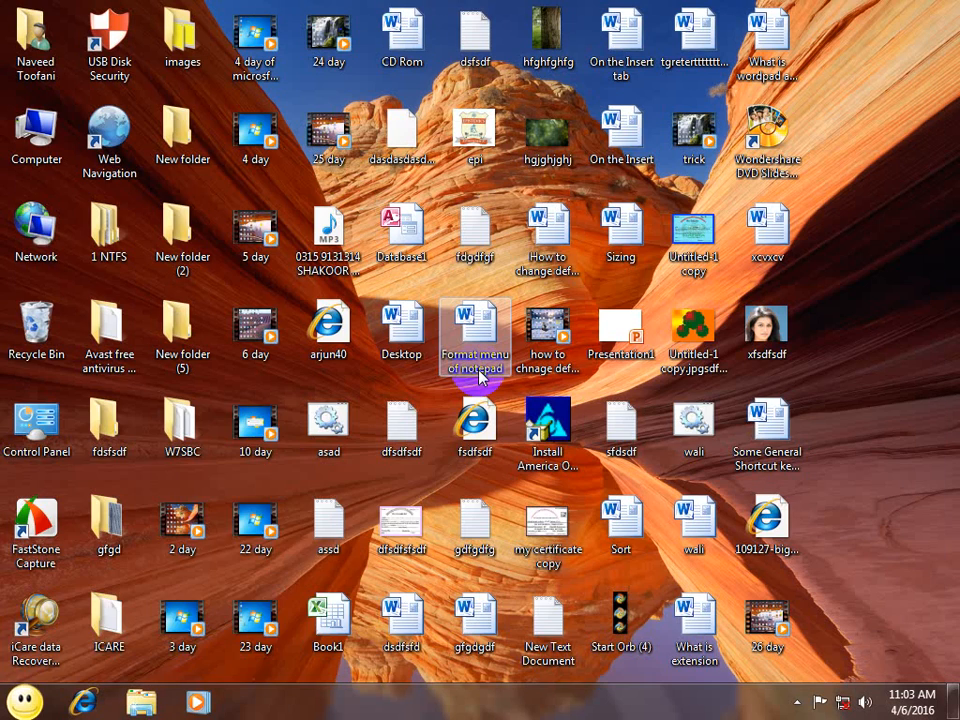
Step: Launch Word and generate three sample paragraphs with =rand()
{"action": "key", "text": "super+r"}
{"action": "key", "text": "Return"}
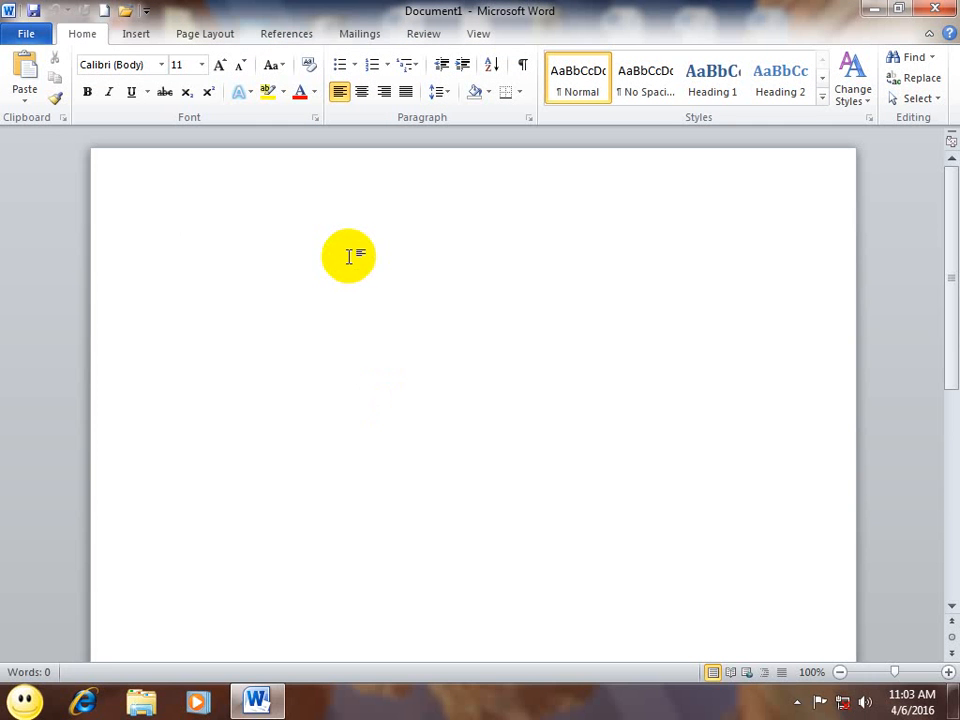
{"action": "type", "text": "="}
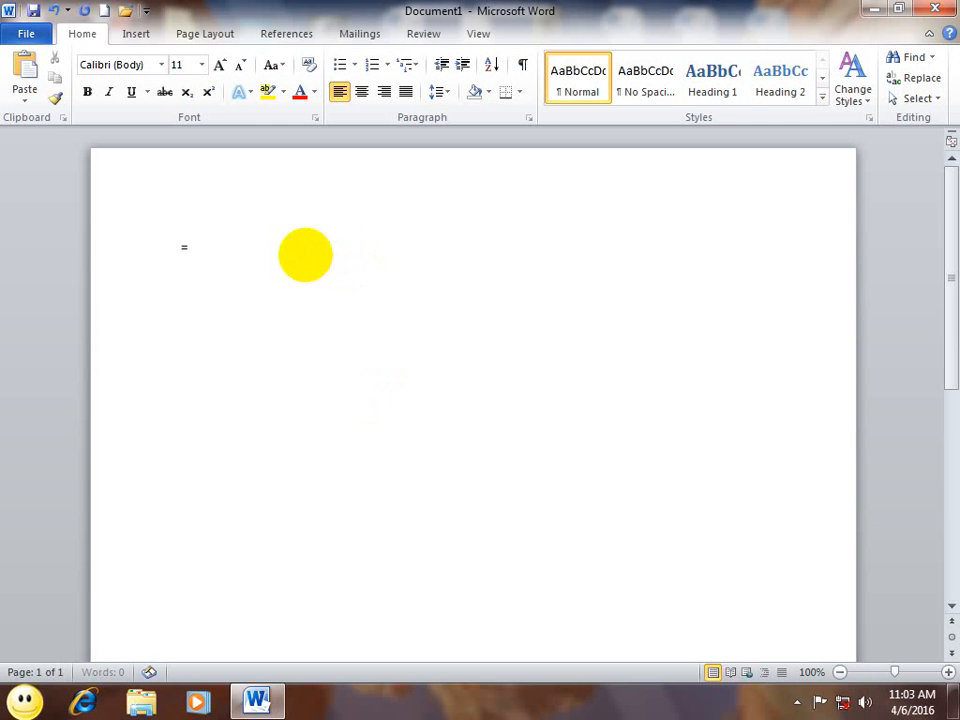
{"action": "type", "text": "rand()"}
{"action": "key", "text": "Return"}
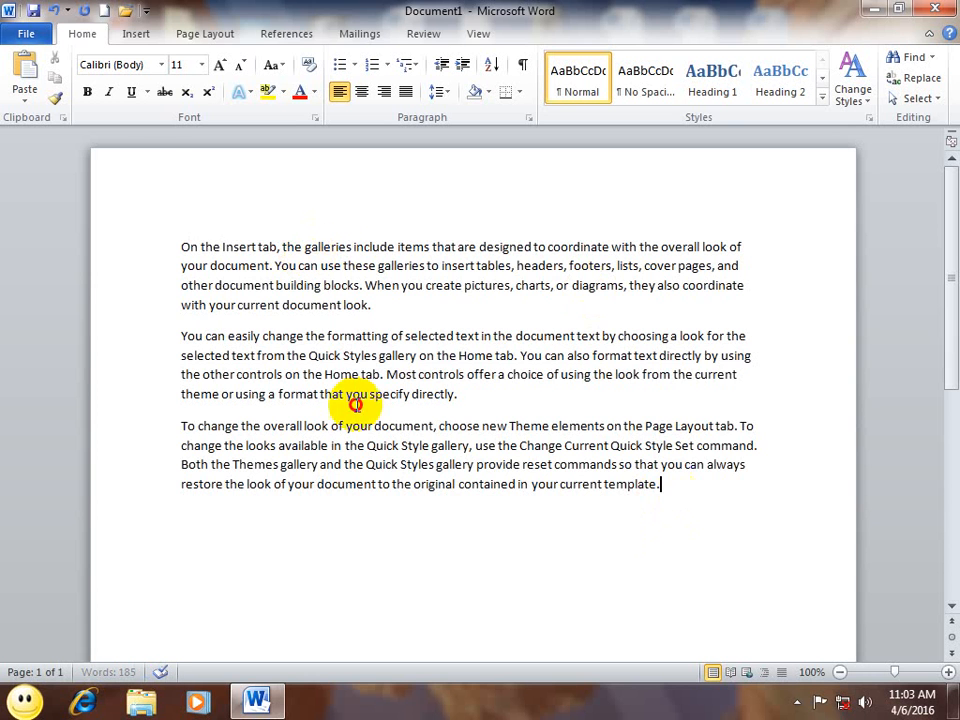
Step: Select the three paragraphs and add a blank line below them
{"action": "triple_click", "coordinate": [6, 189]}
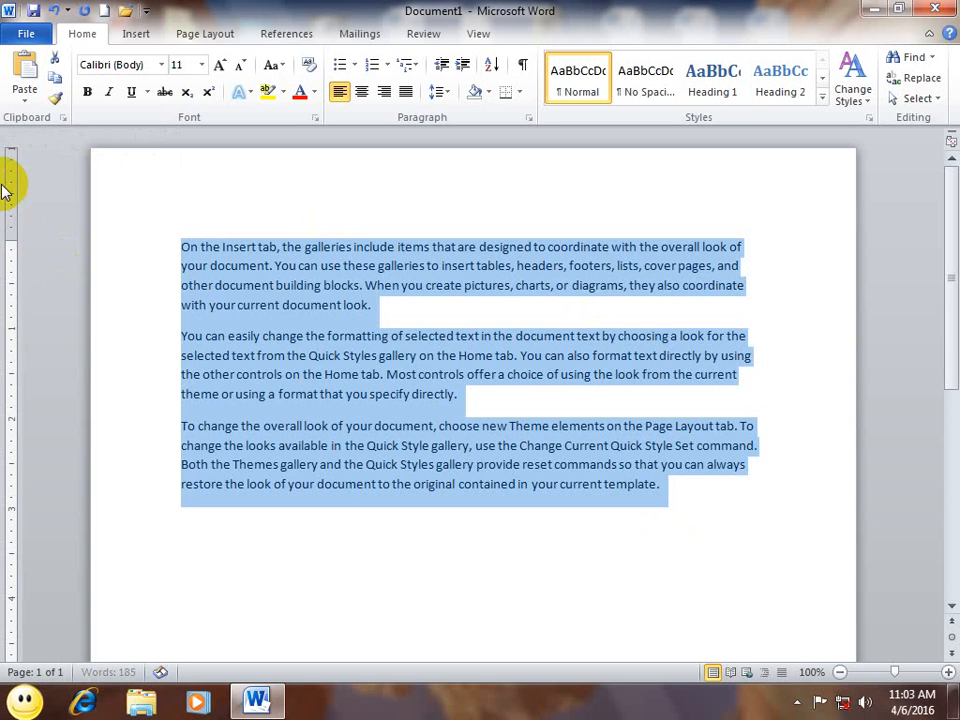
{"action": "left_click", "coordinate": [677, 505]}
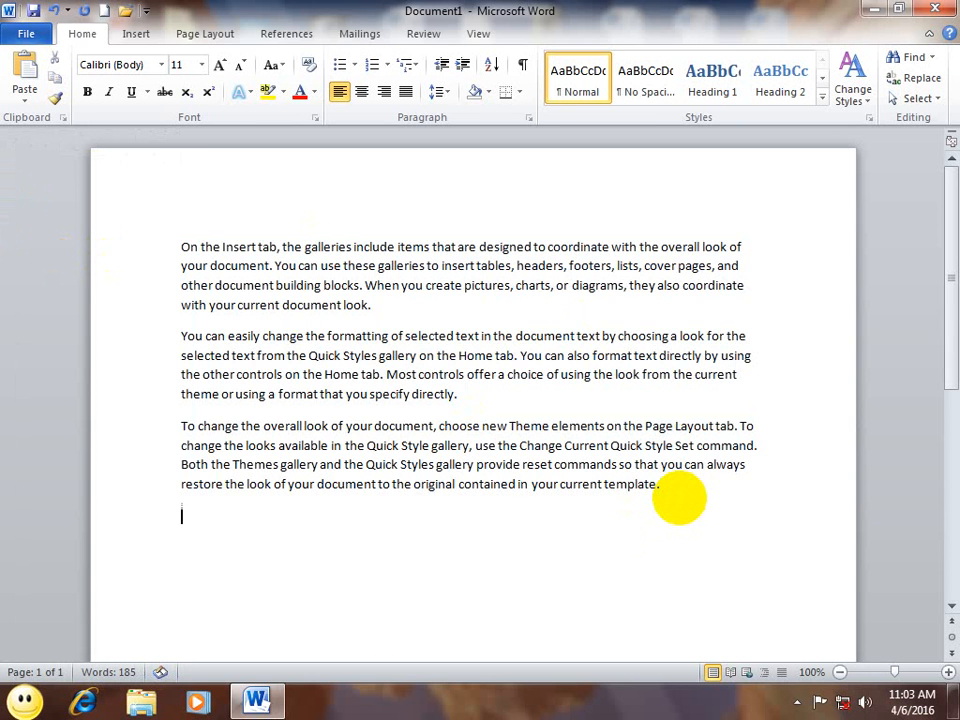
{"action": "key", "text": "Return"}
{"action": "key", "text": "Return"}
{"action": "key", "text": "Return"}
Step: Open Paste Special twice, cancelling each time without pasting
{"action": "left_click", "coordinate": [30, 98]}
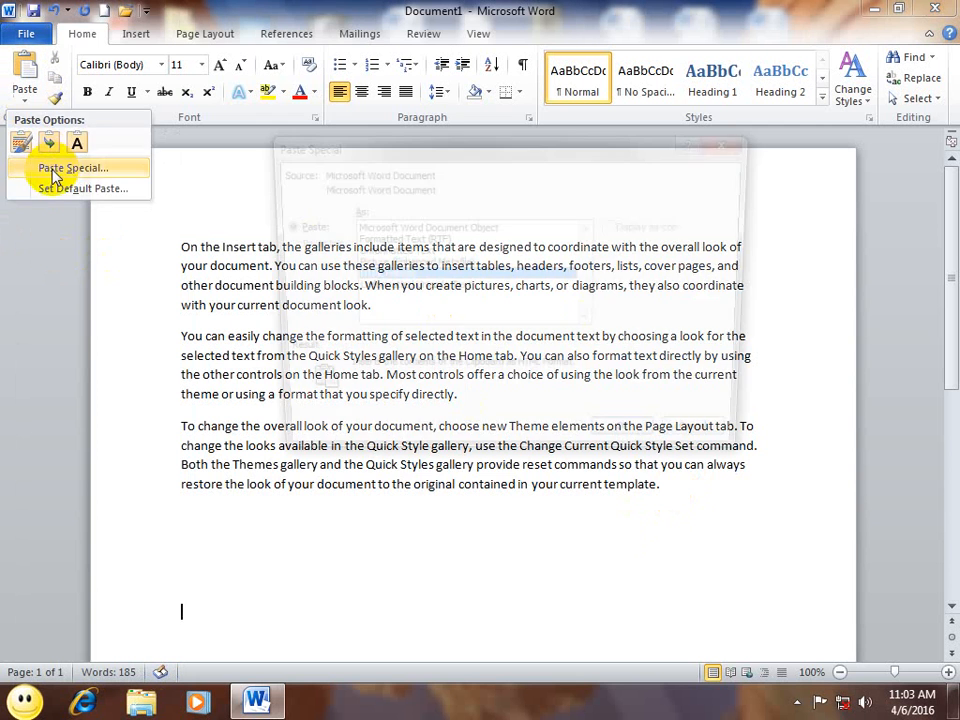
{"action": "left_click", "coordinate": [55, 167]}
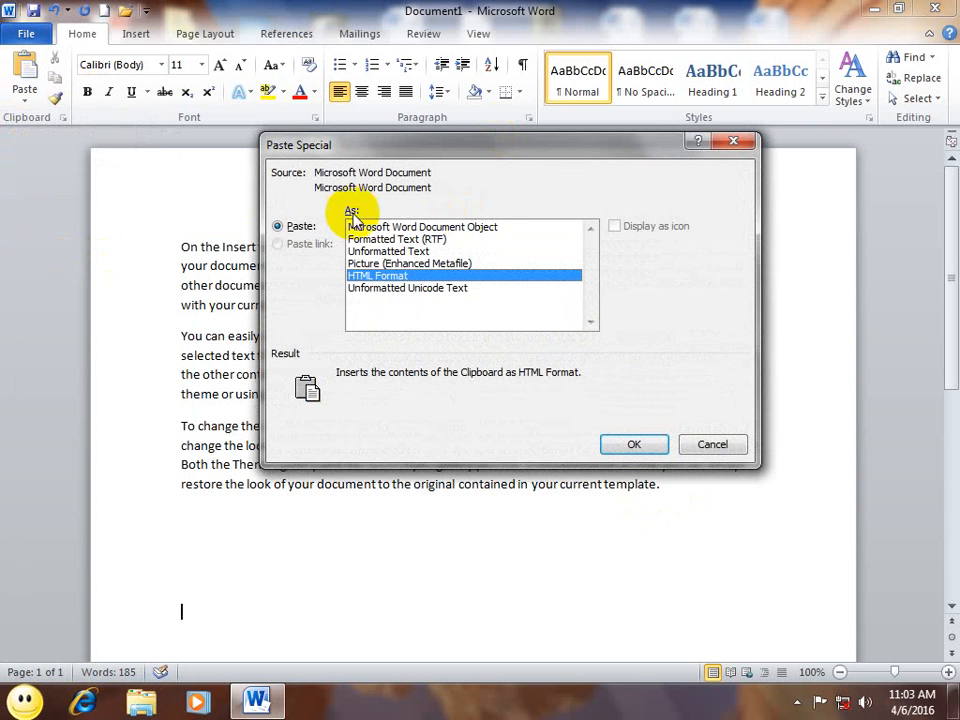
{"action": "left_click", "coordinate": [713, 446]}
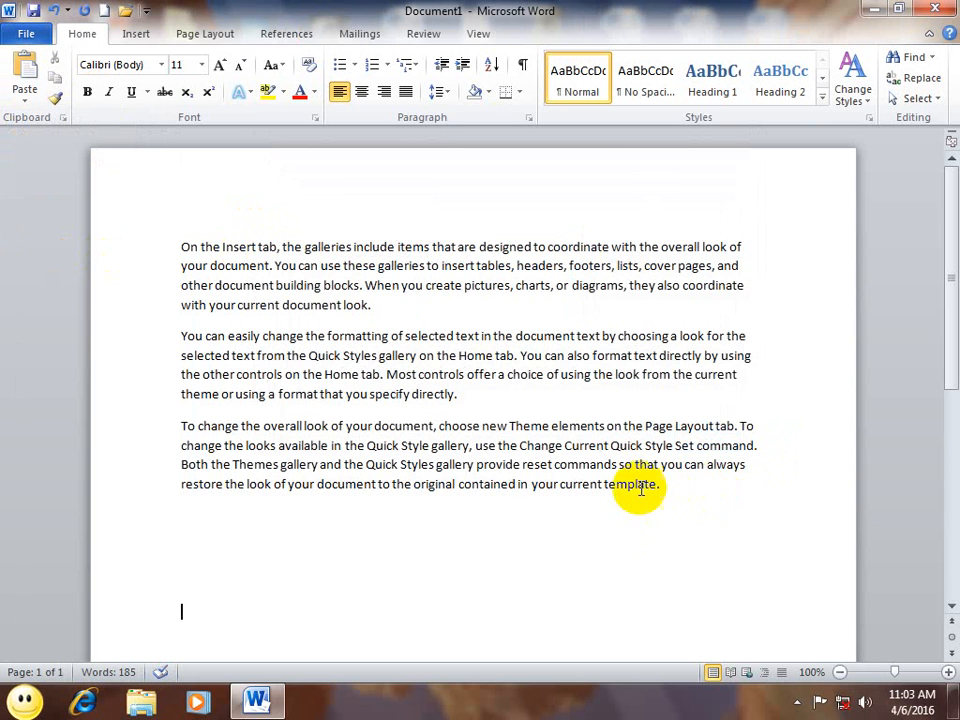
{"action": "left_click", "coordinate": [25, 97]}
{"action": "left_click", "coordinate": [60, 167]}
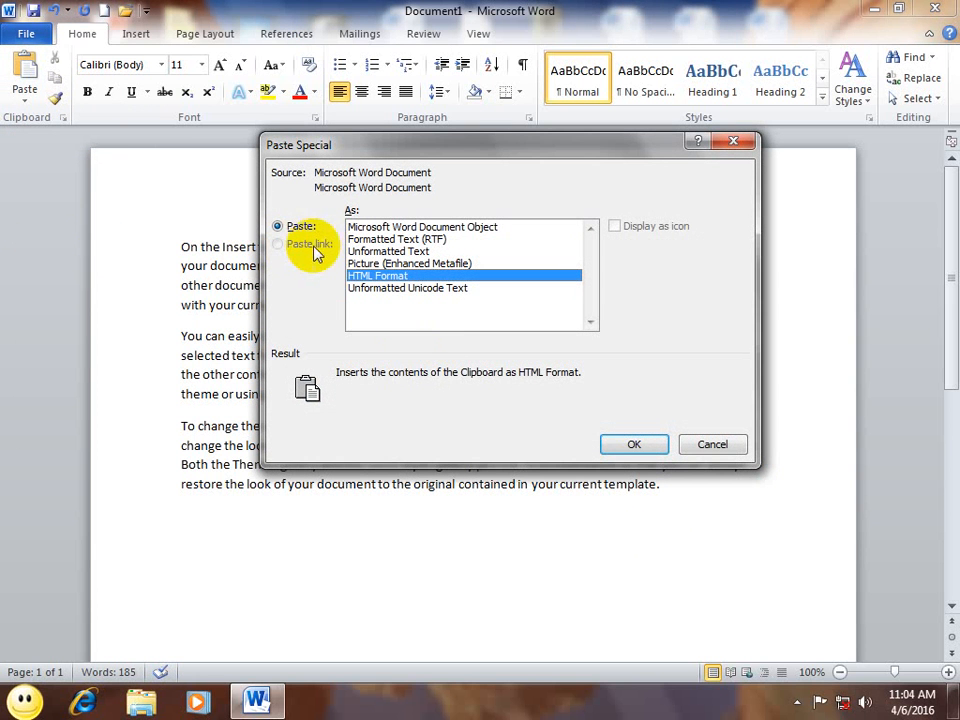
{"action": "left_click", "coordinate": [712, 444]}
Step: Save the document to the Desktop, declining to overwrite the existing file
{"action": "left_click", "coordinate": [34, 16]}
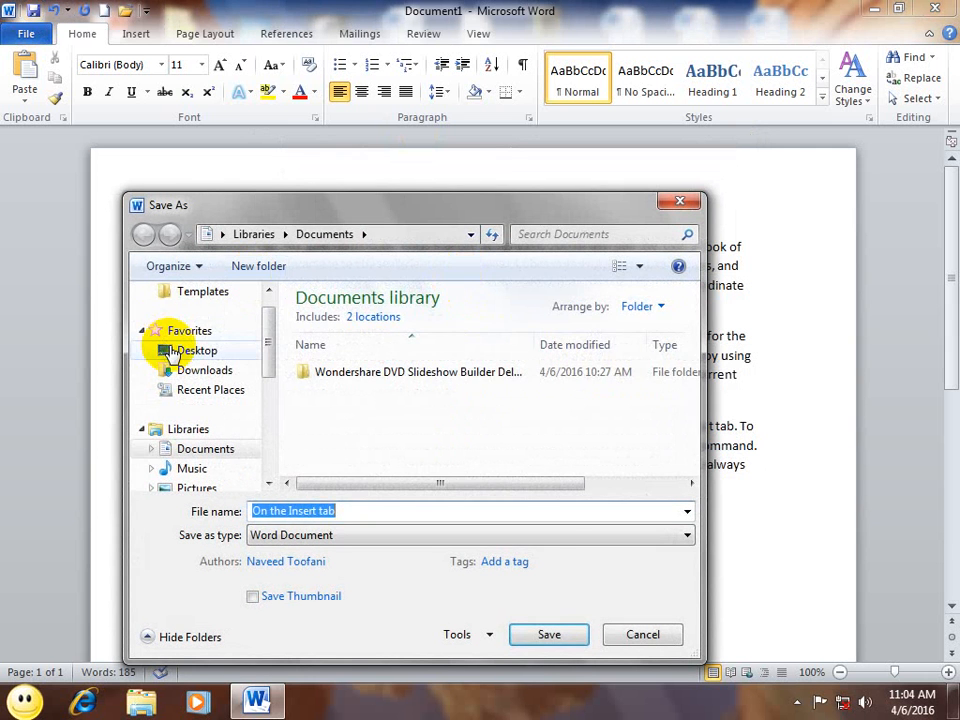
{"action": "left_click", "coordinate": [175, 352]}
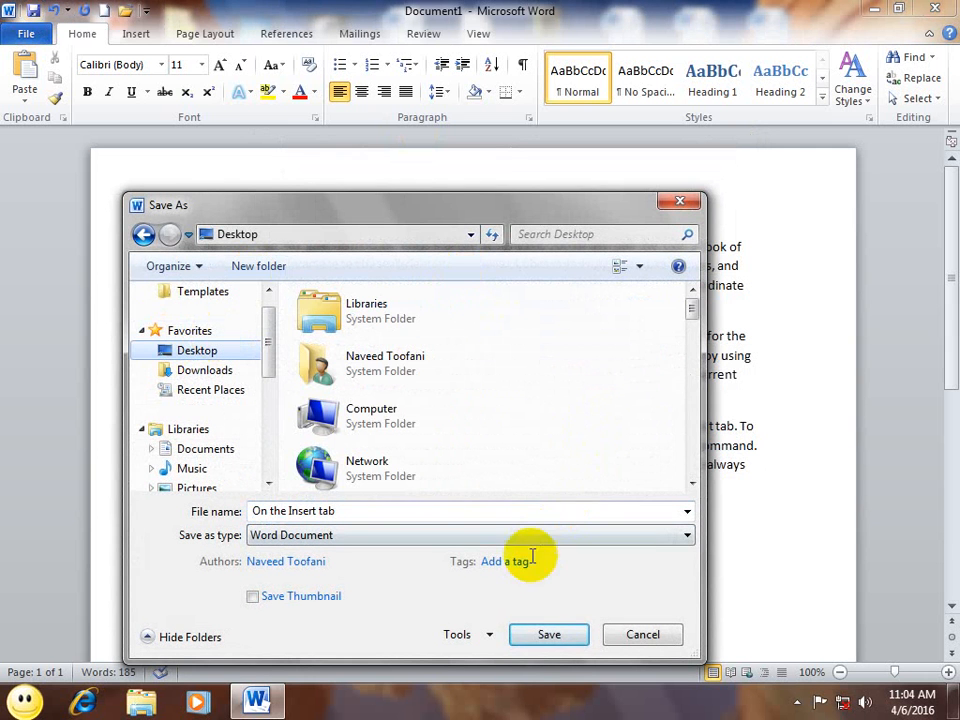
{"action": "left_click", "coordinate": [546, 635]}
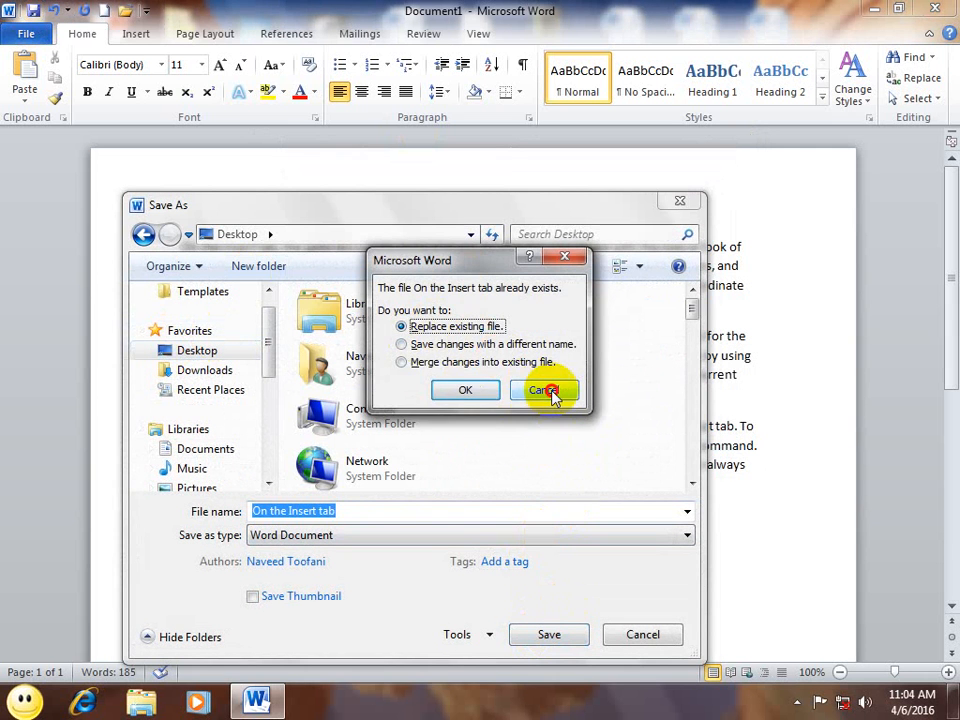
{"action": "left_click", "coordinate": [550, 391]}
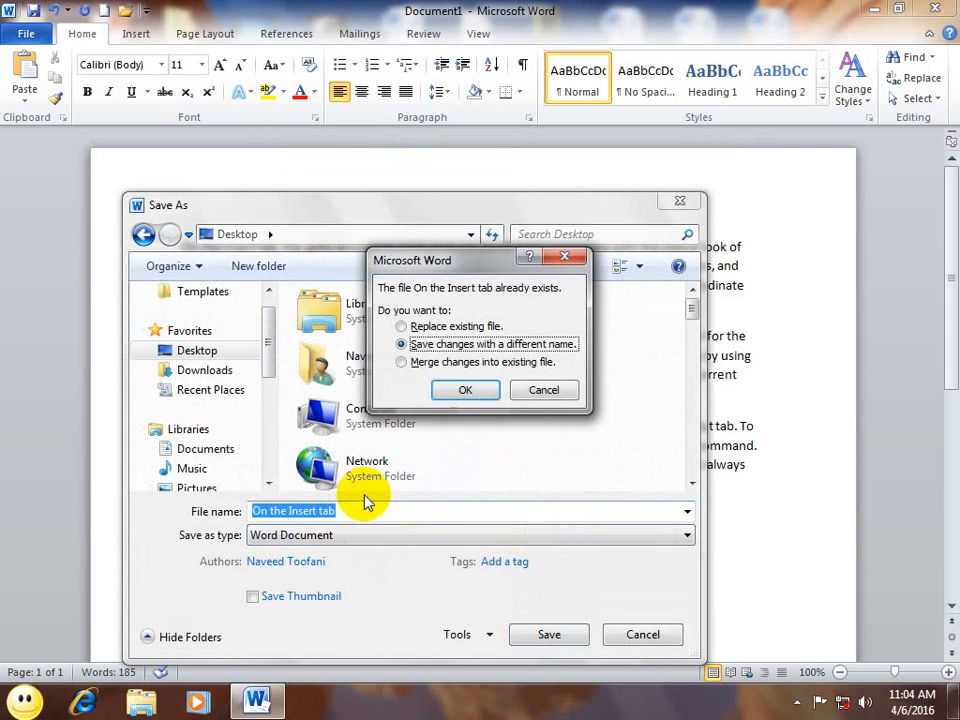
{"action": "left_click", "coordinate": [554, 384]}
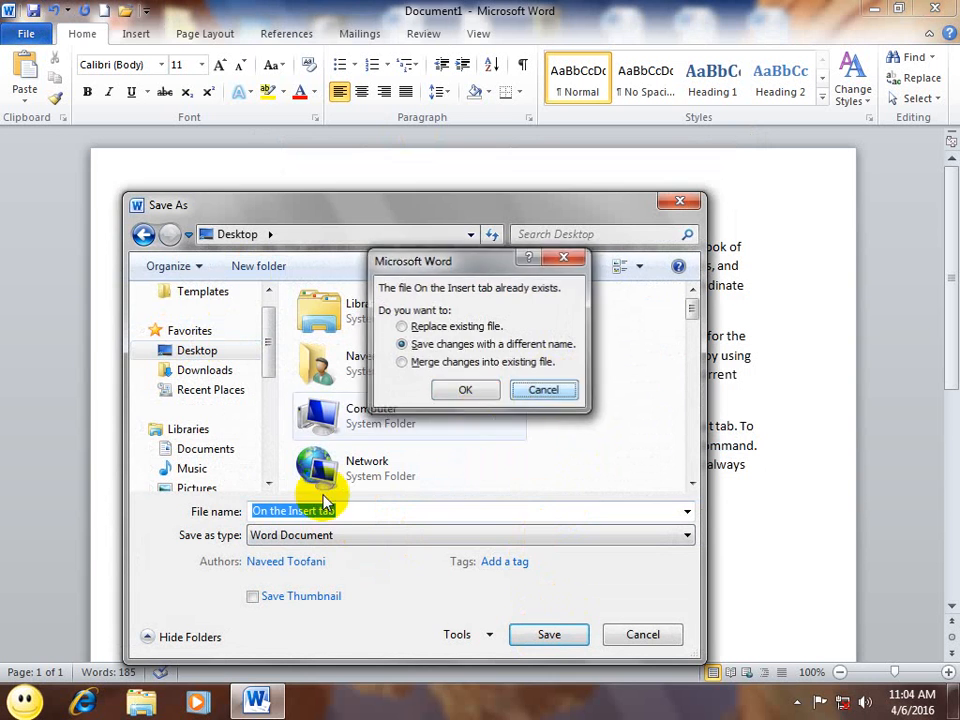
Step: Save it under the new file name fdgdfgdgdfgertr
{"action": "left_click_drag", "start_coordinate": [349, 512], "coordinate": [226, 512]}
{"action": "type", "text": "fdgdfgdgdfgertr"}
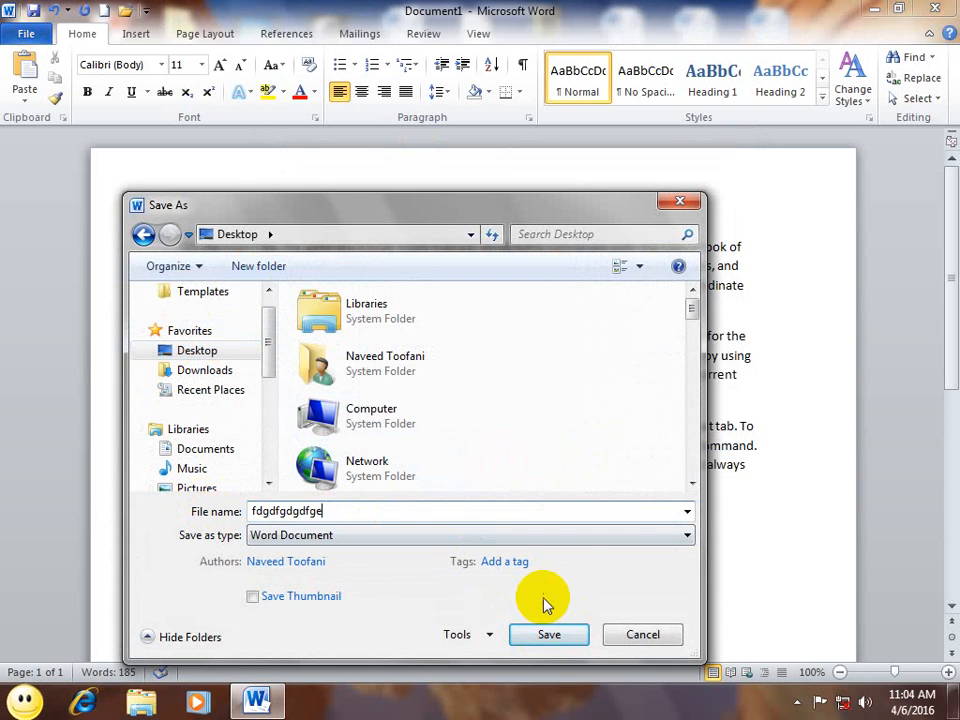
{"action": "left_click", "coordinate": [549, 634]}
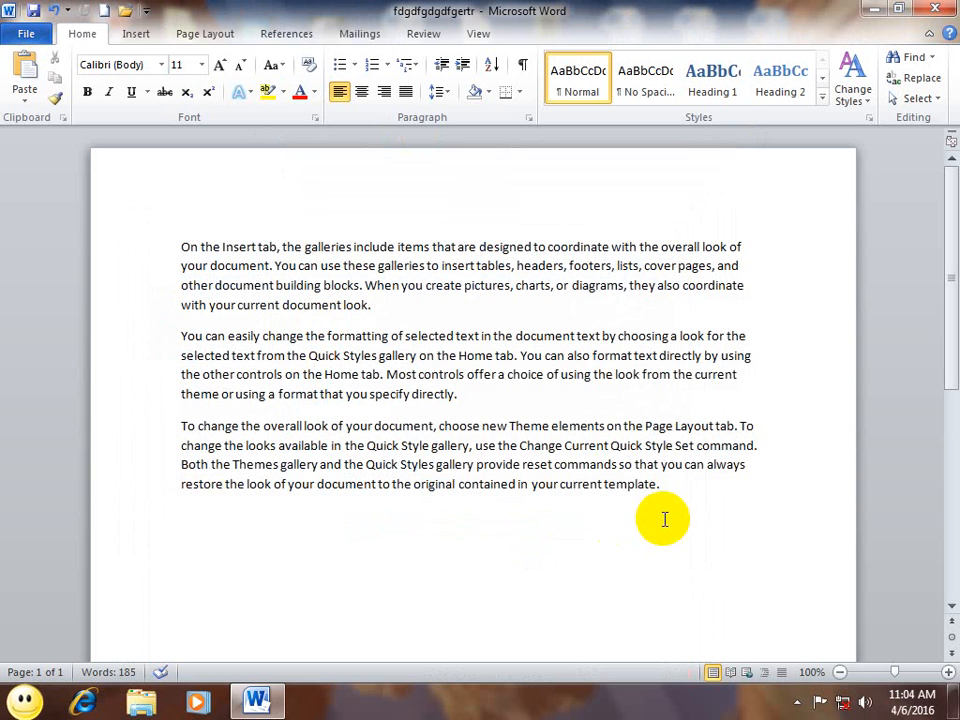
{"action": "left_click_drag", "start_coordinate": [666, 518], "coordinate": [5, 178]}
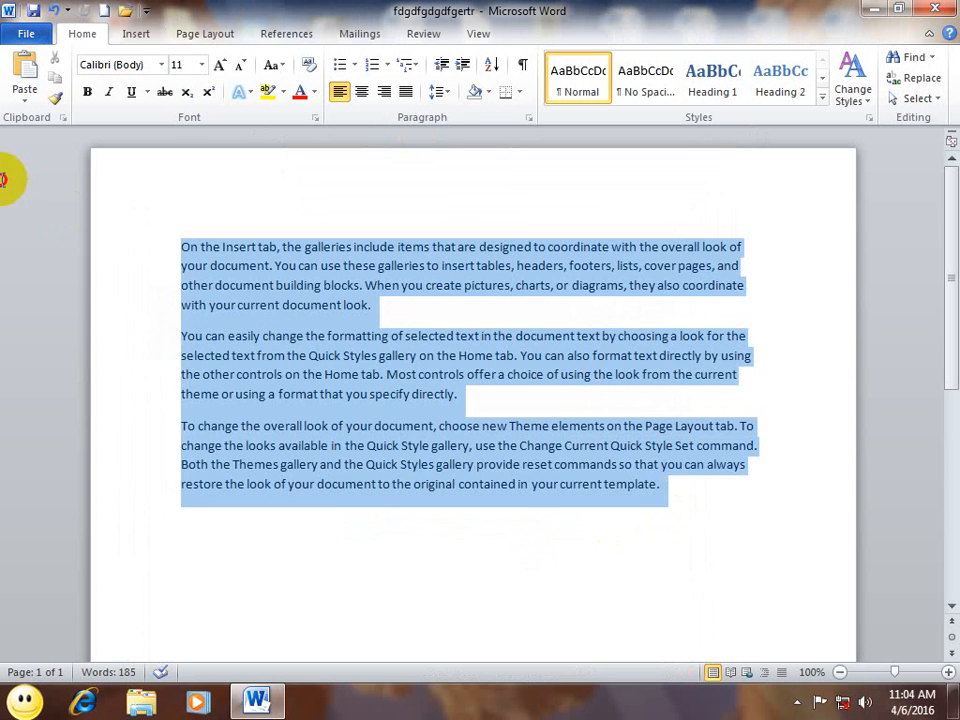
Step: Copy the paragraphs and paste them below as a linked HTML Format copy
{"action": "left_click", "coordinate": [54, 82]}
{"action": "left_click", "coordinate": [304, 568]}
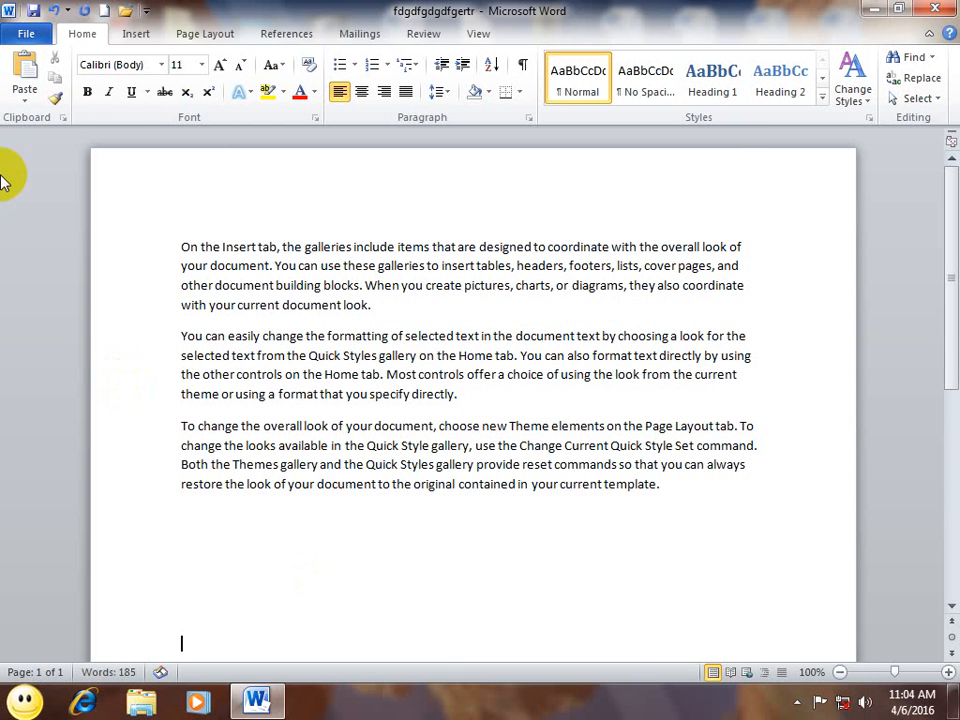
{"action": "left_click", "coordinate": [22, 100]}
{"action": "left_click", "coordinate": [45, 166]}
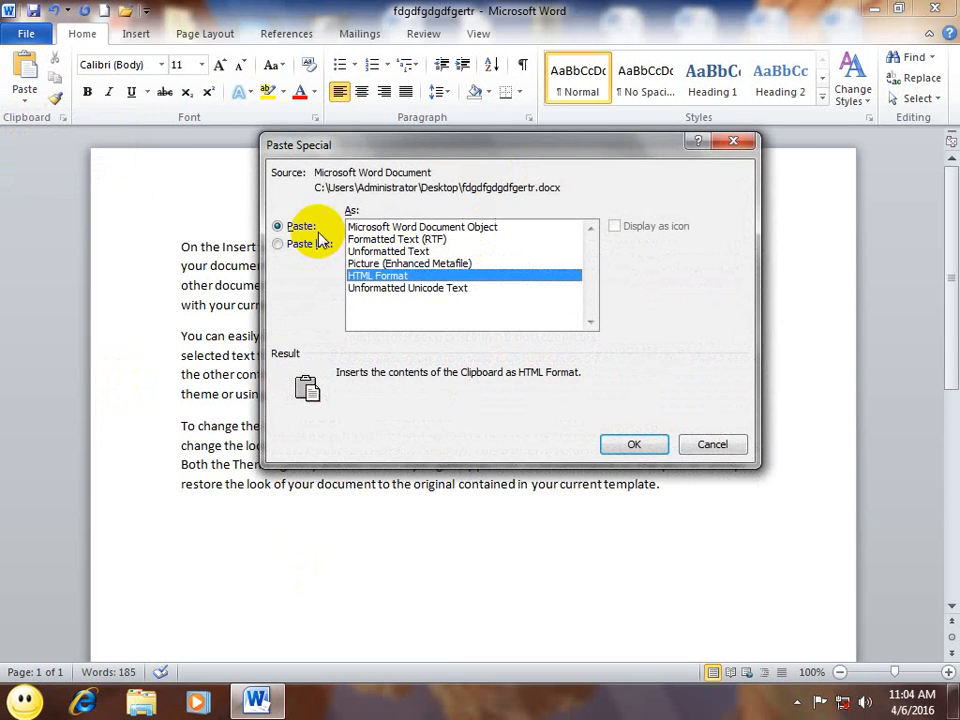
{"action": "left_click", "coordinate": [308, 244]}
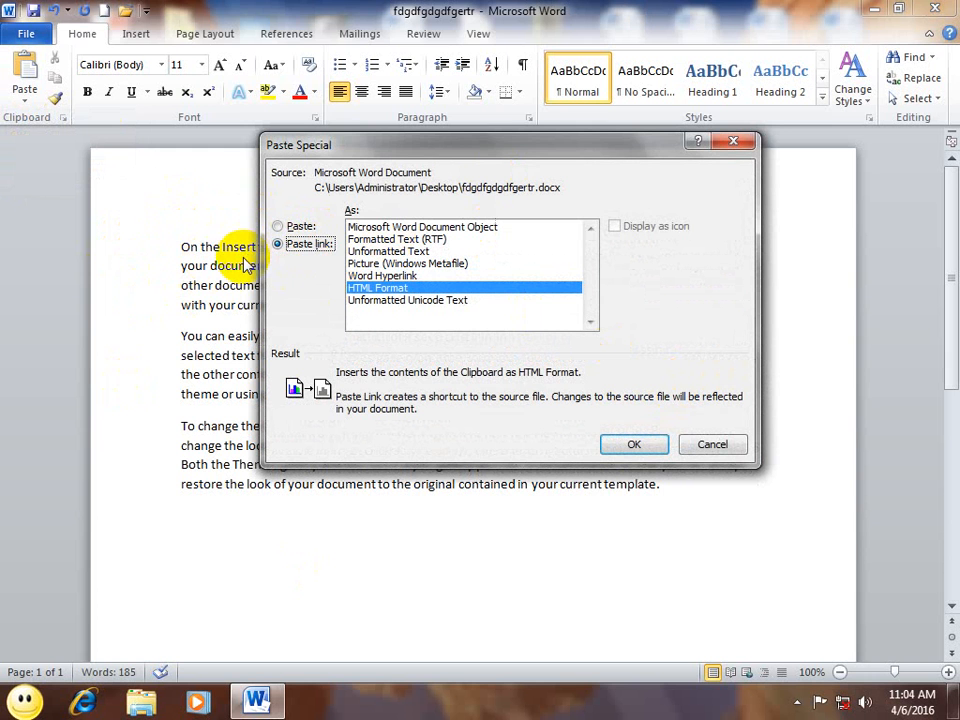
{"action": "left_click", "coordinate": [625, 444]}
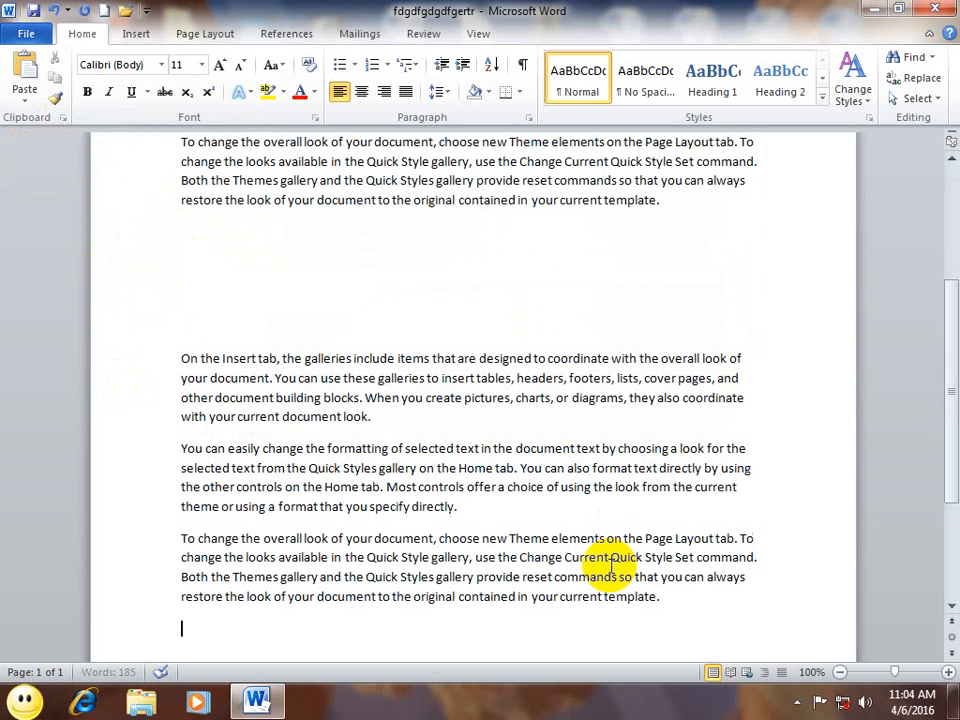
Step: Type 'gfdgdfgdfgdfgdfgg' before the word Most in the second paragraph
{"action": "scroll", "coordinate": [610, 563], "scroll_direction": "up", "scroll_amount": 5}
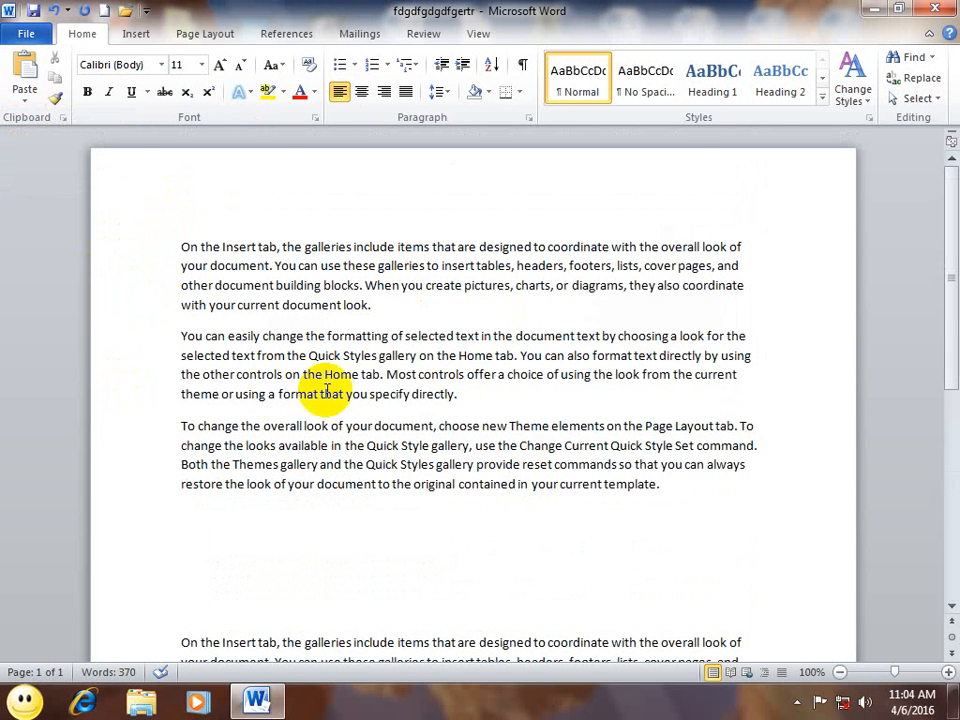
{"action": "left_click", "coordinate": [387, 374]}
{"action": "type", "text": "gfdgdfgdfgdfgdfgg"}
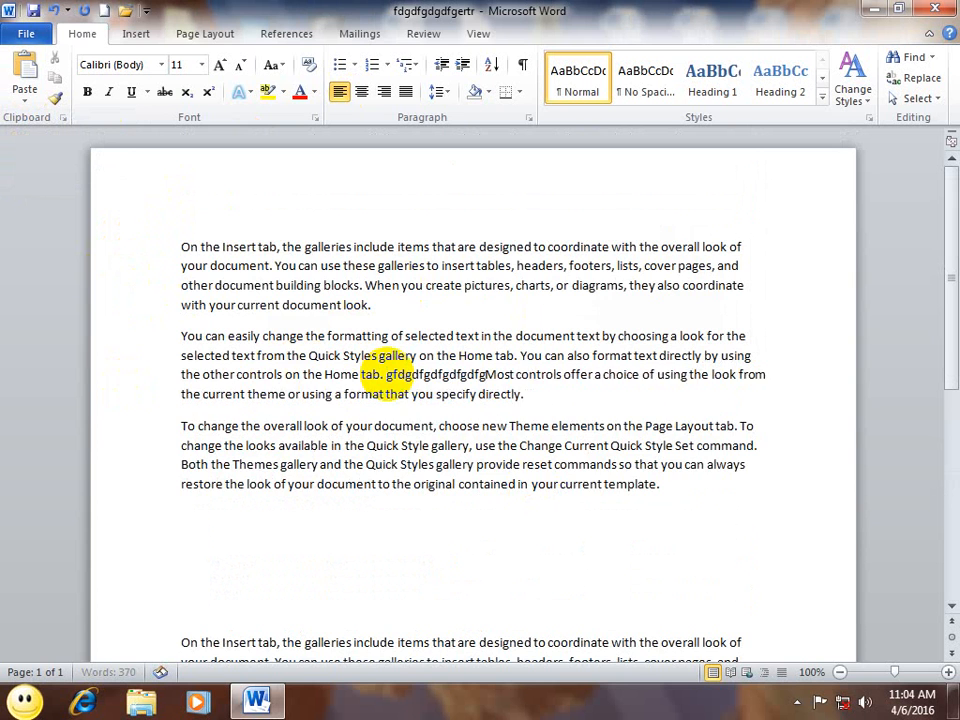
{"action": "scroll", "coordinate": [388, 420], "scroll_direction": "down", "scroll_amount": 1}
{"action": "scroll", "coordinate": [388, 420], "scroll_direction": "down", "scroll_amount": 2}
{"action": "left_click", "coordinate": [504, 411]}
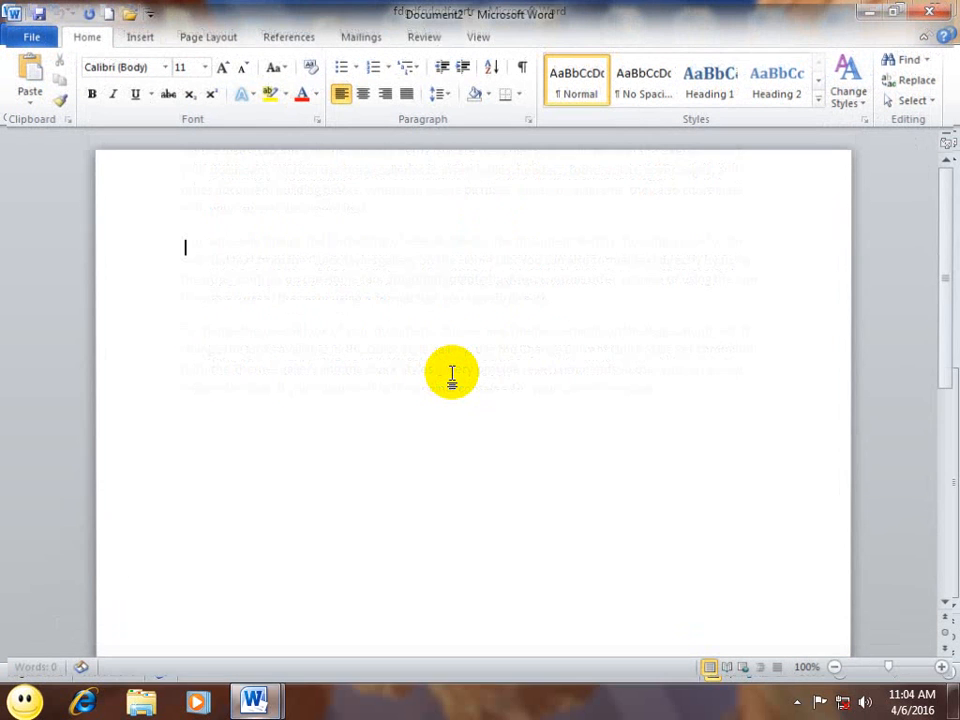
Step: Generate three paragraphs with =rand(), open the Clipboard pane, and select all the text
{"action": "type", "text": "=rand()"}
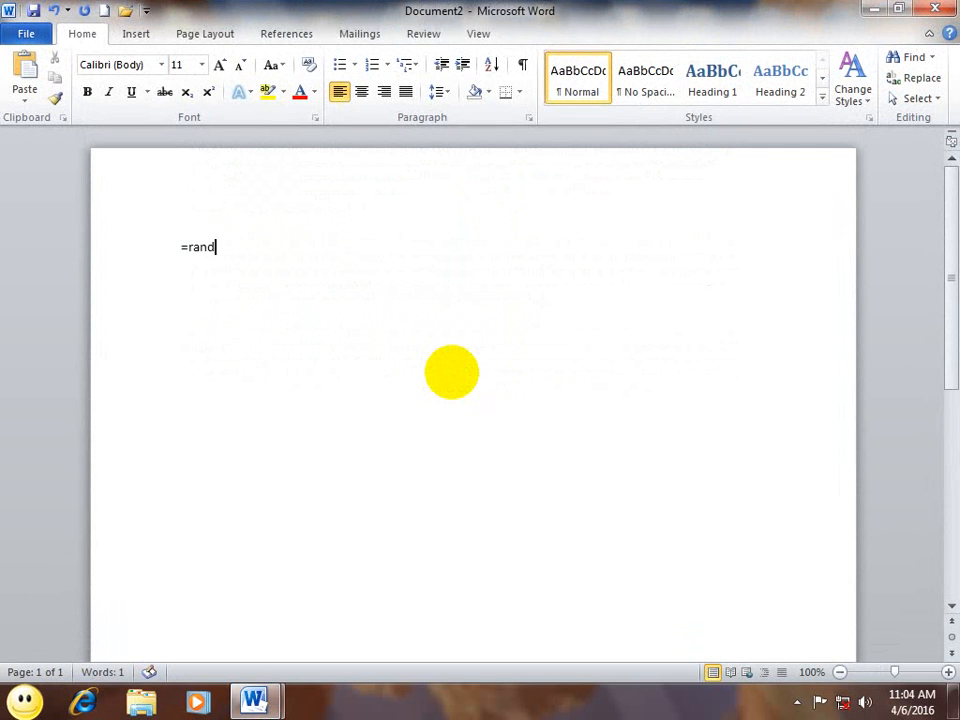
{"action": "key", "text": "Return"}
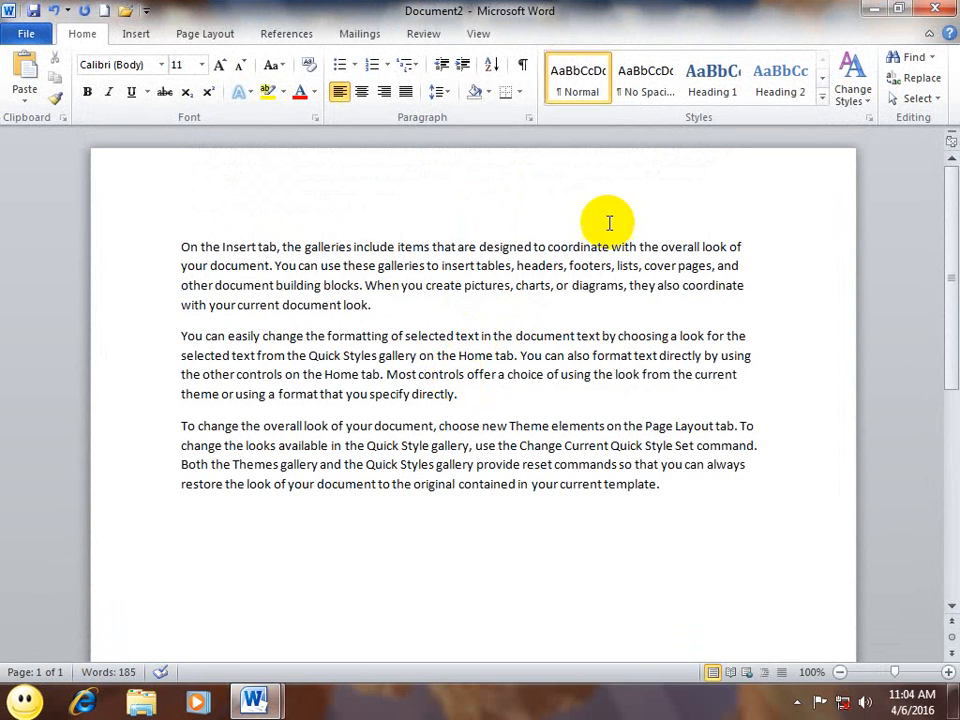
{"action": "left_click_drag", "start_coordinate": [669, 489], "coordinate": [154, 236]}
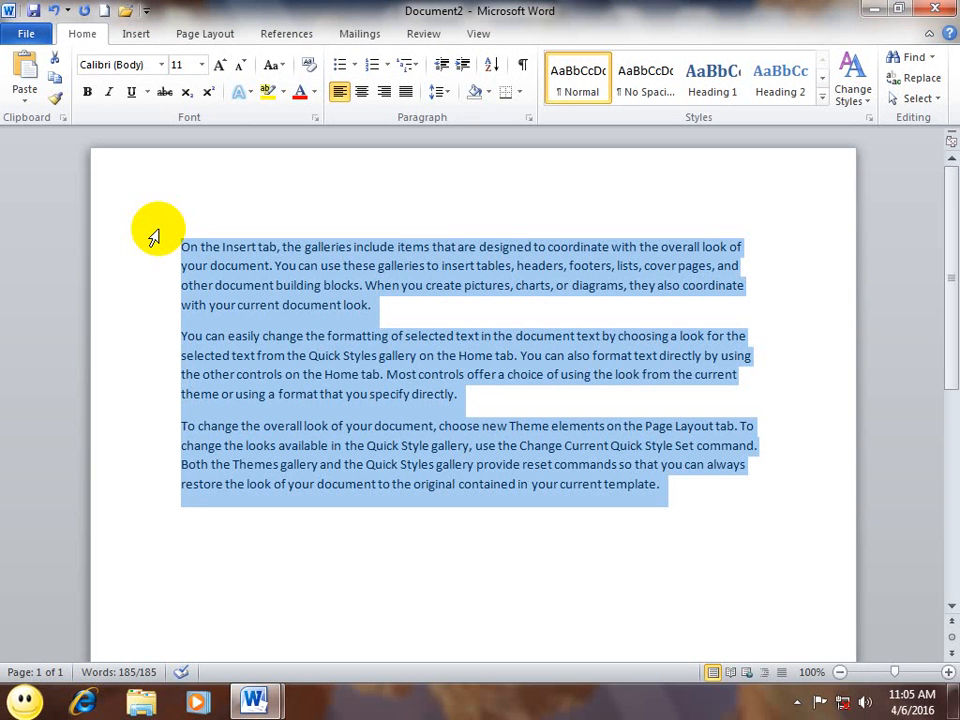
{"action": "left_click", "coordinate": [63, 120]}
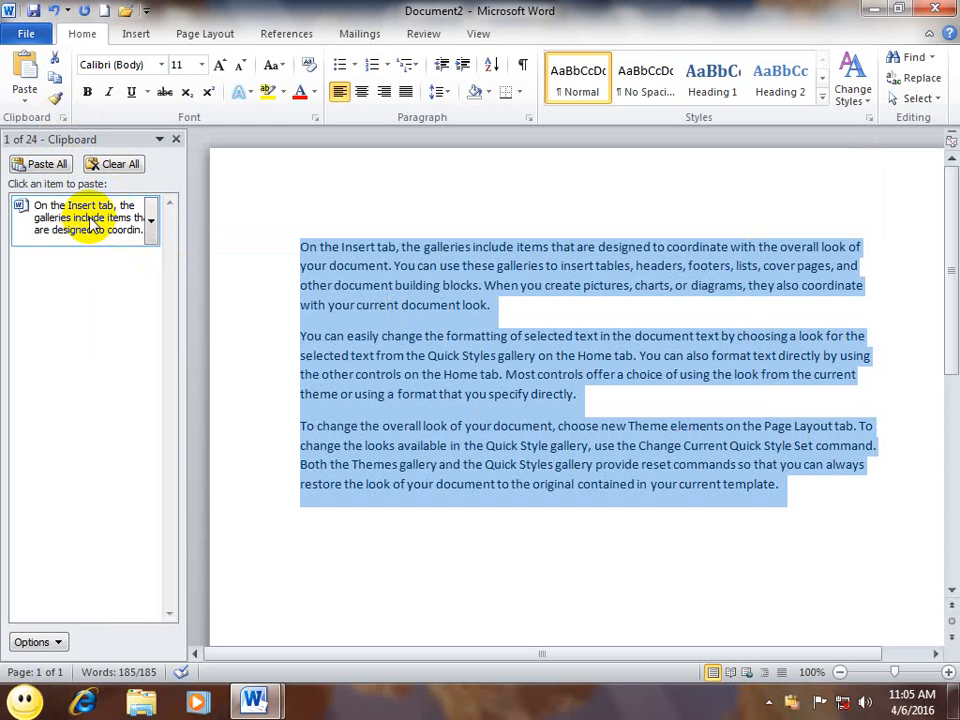
{"action": "left_click", "coordinate": [819, 540]}
{"action": "key", "text": "ctrl+a"}
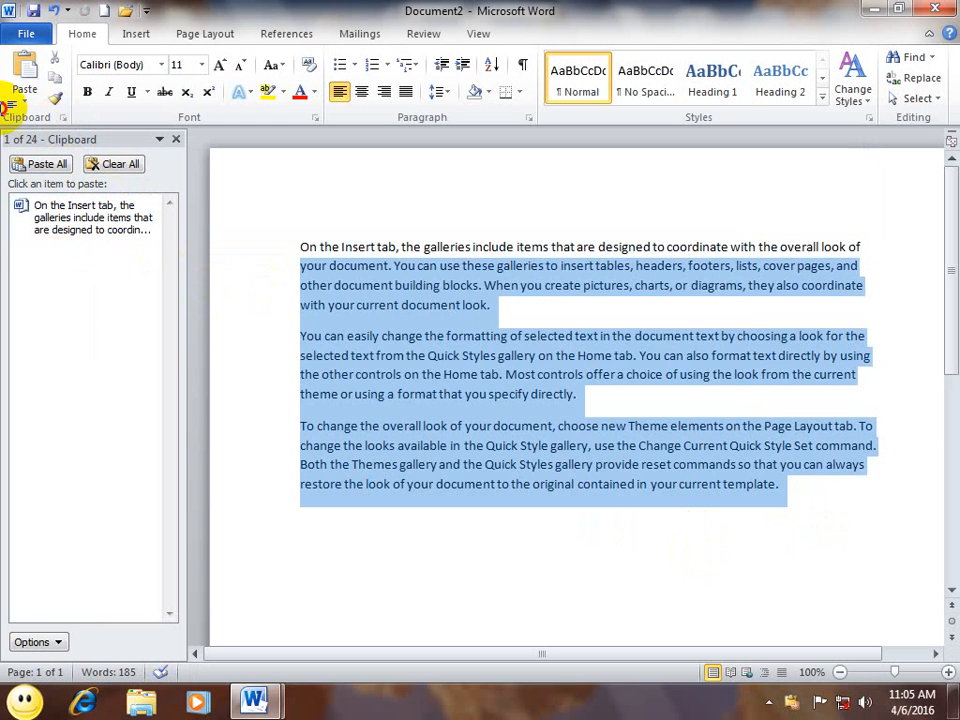
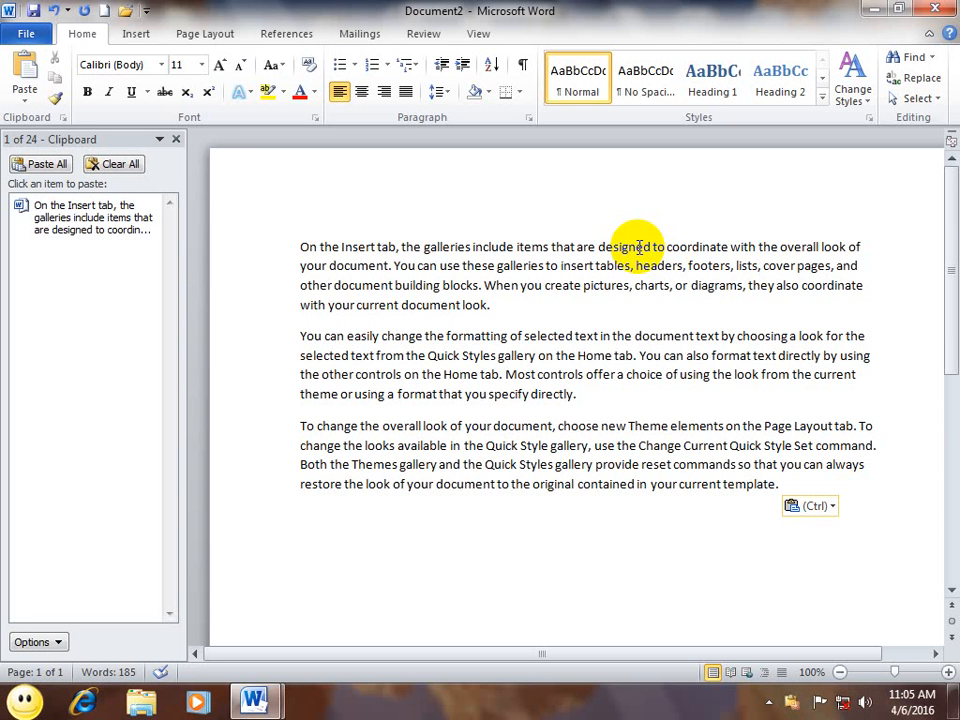
Step: Paste every collected clipboard item again, then clear the Office Clipboard collection
{"action": "left_click", "coordinate": [38, 163]}
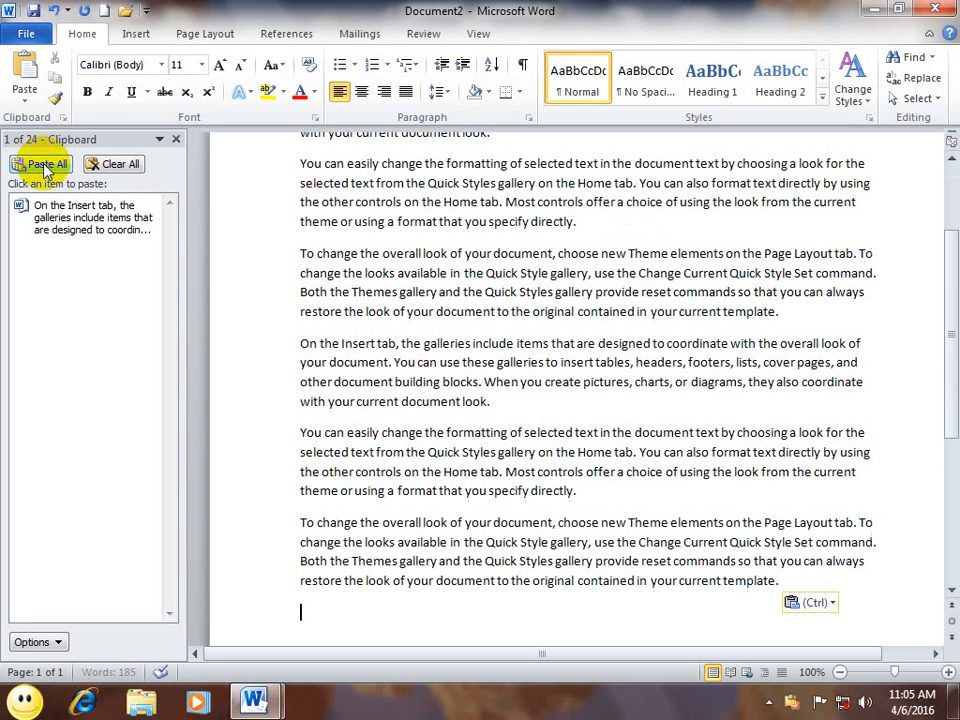
{"action": "left_click", "coordinate": [116, 166]}
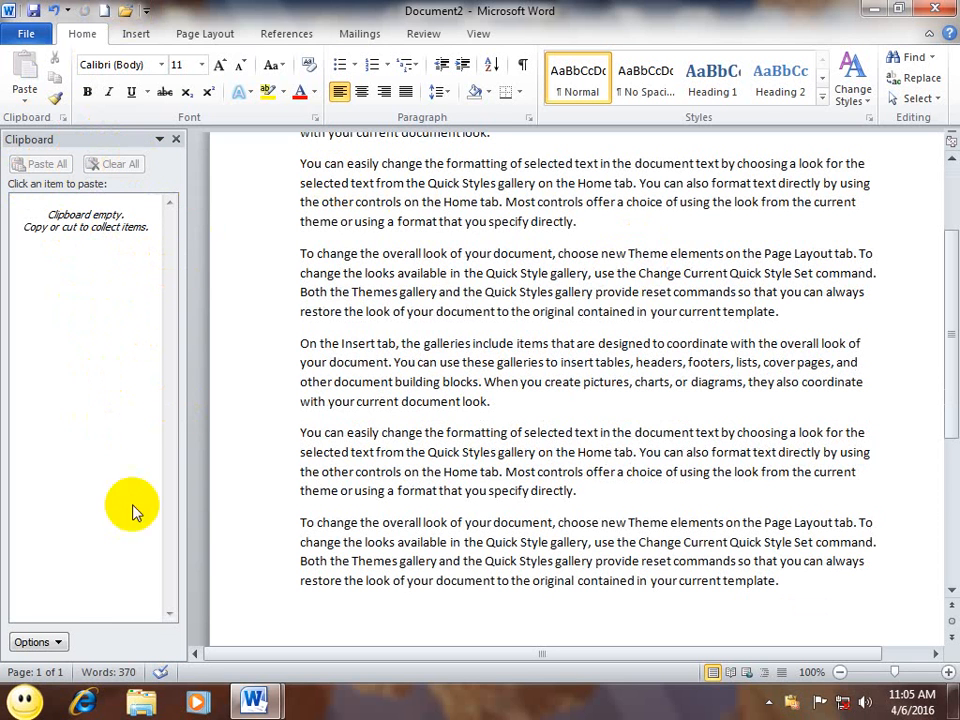
{"action": "left_click", "coordinate": [35, 642]}
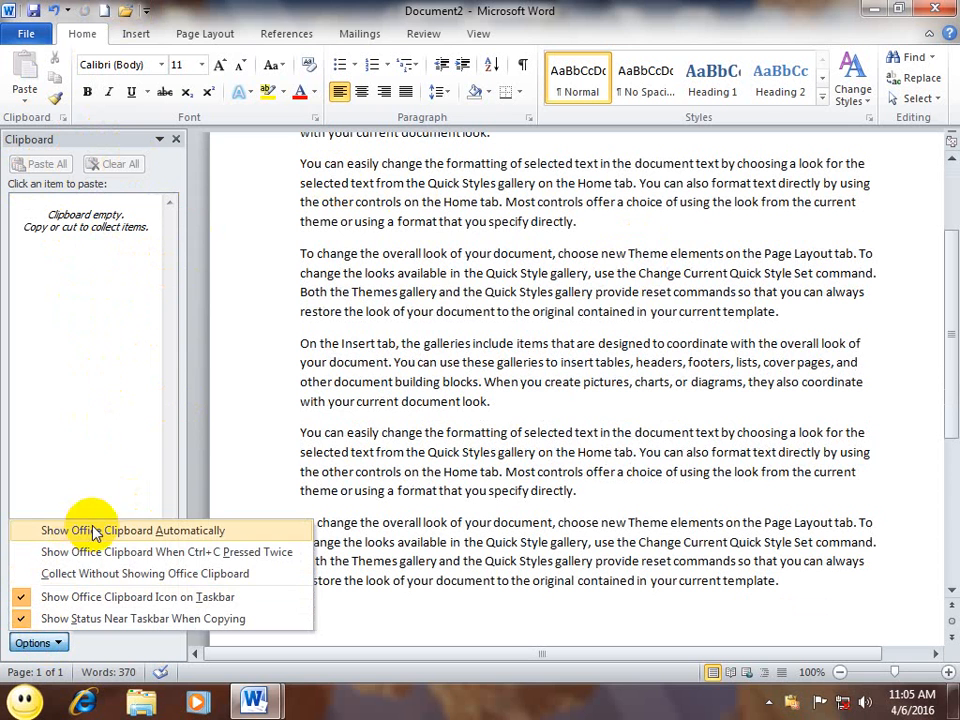
Step: Turn on Show Office Clipboard Automatically and copy a passage spanning the first two paragraphs
{"action": "left_click", "coordinate": [228, 532]}
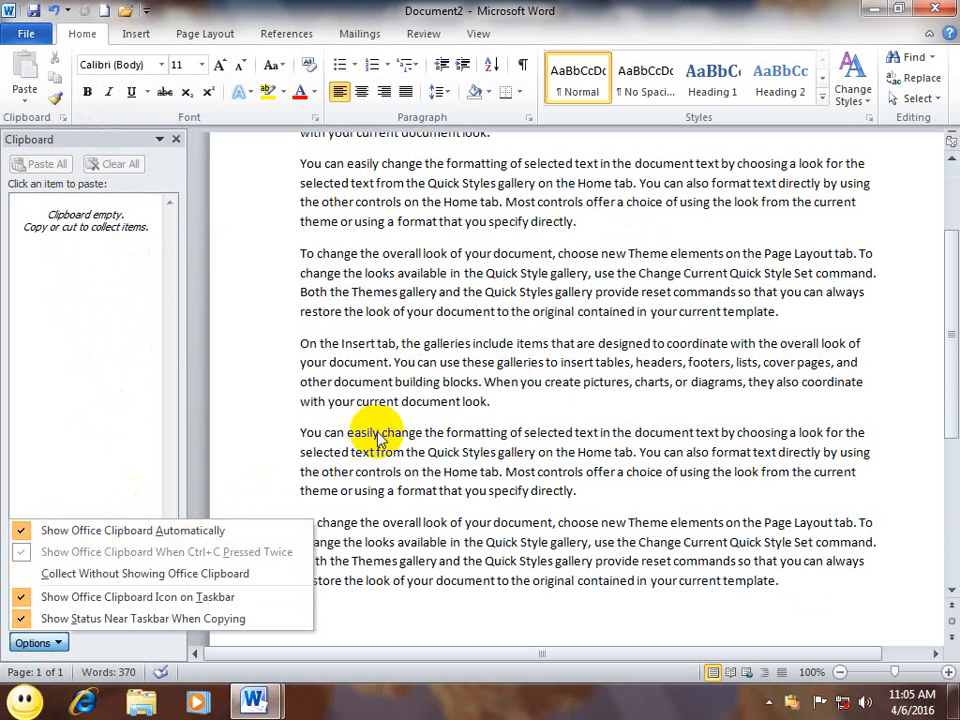
{"action": "left_click", "coordinate": [176, 139]}
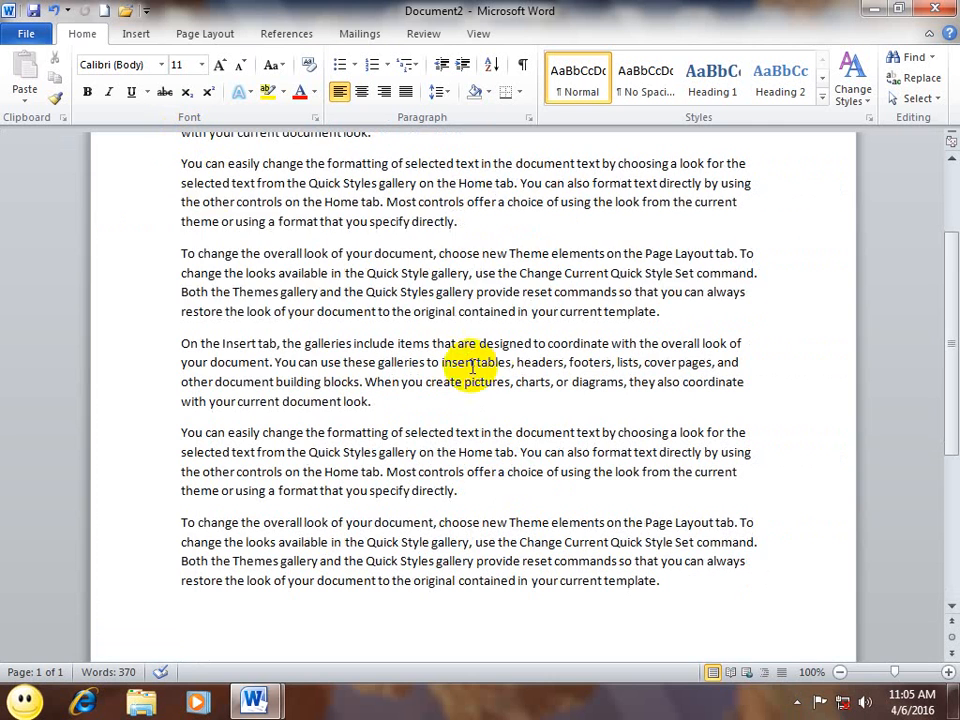
{"action": "left_click_drag", "start_coordinate": [517, 311], "coordinate": [197, 199]}
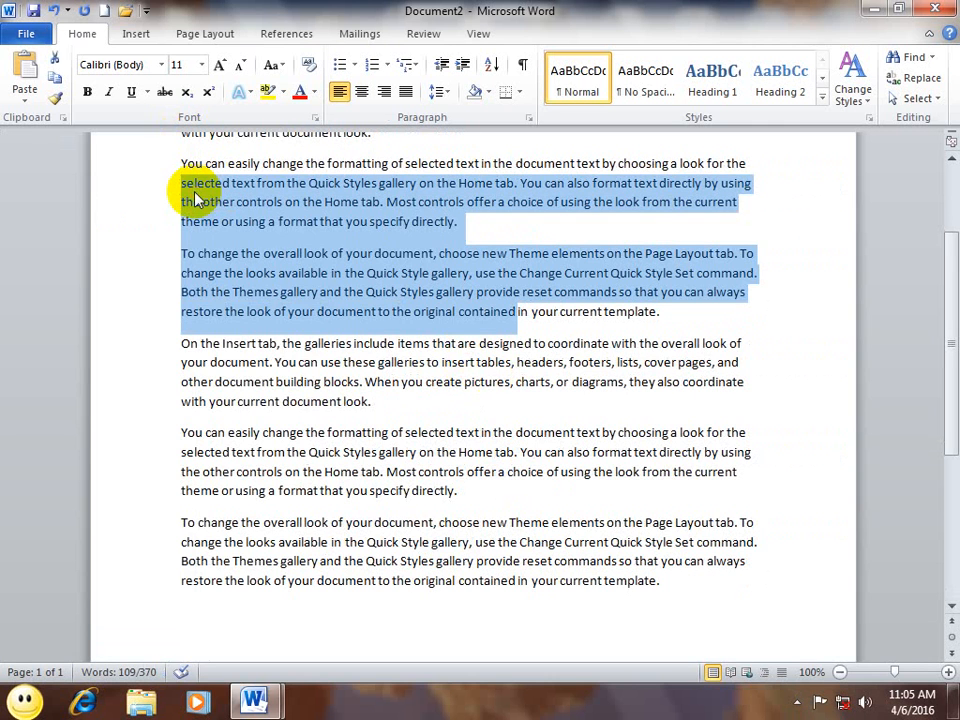
{"action": "key", "text": "ctrl+c"}
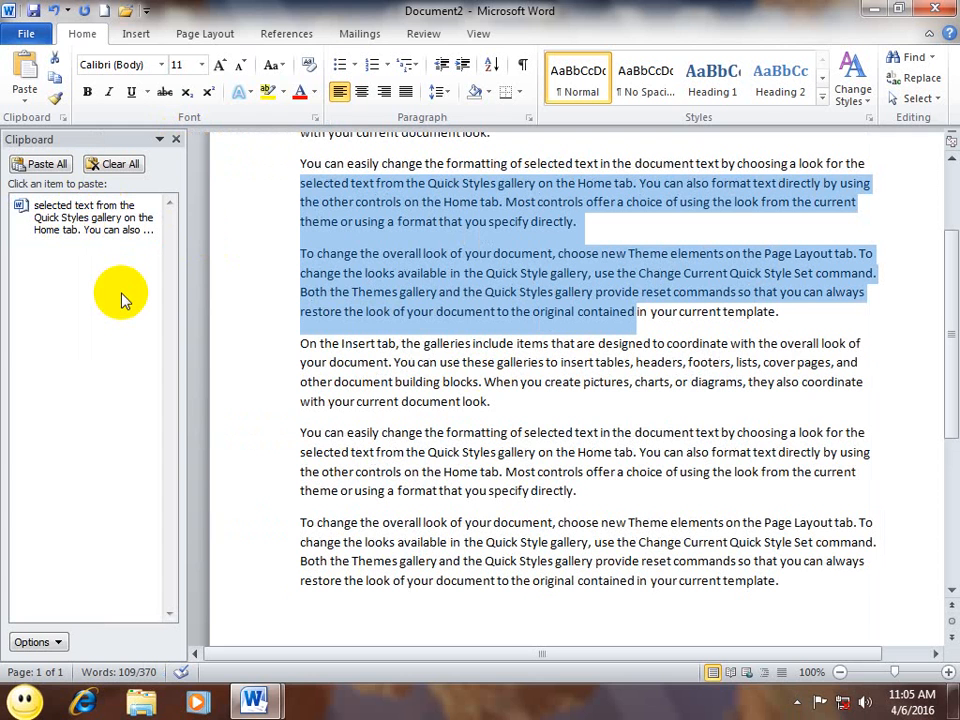
Step: Turn automatic clipboard display off and paste the copied passage twice over the Insert-tab text
{"action": "left_click", "coordinate": [58, 642]}
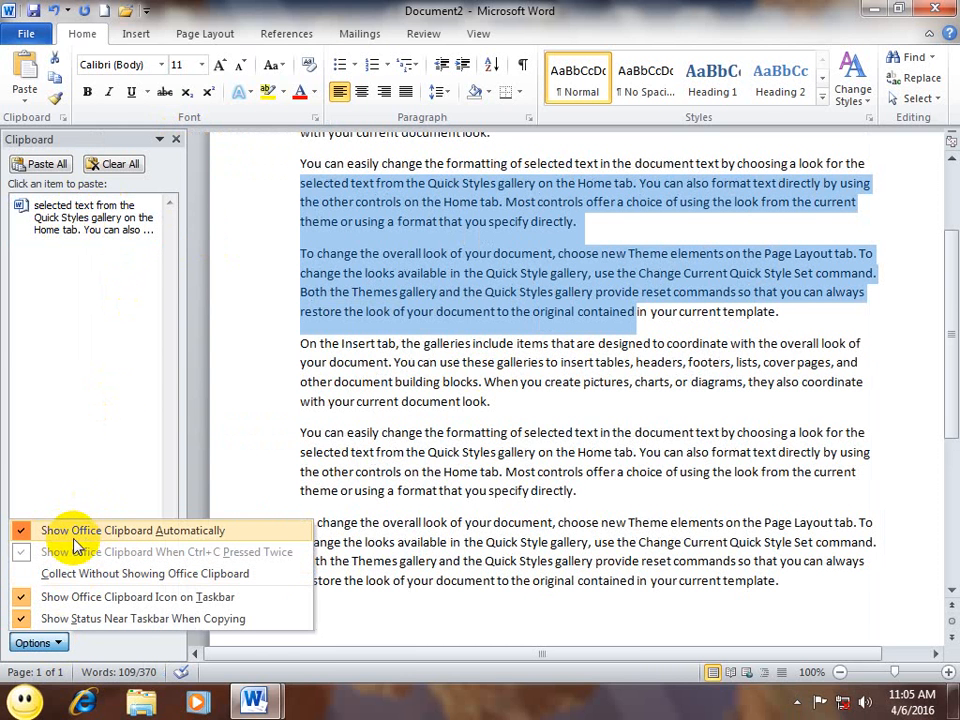
{"action": "left_click", "coordinate": [73, 540]}
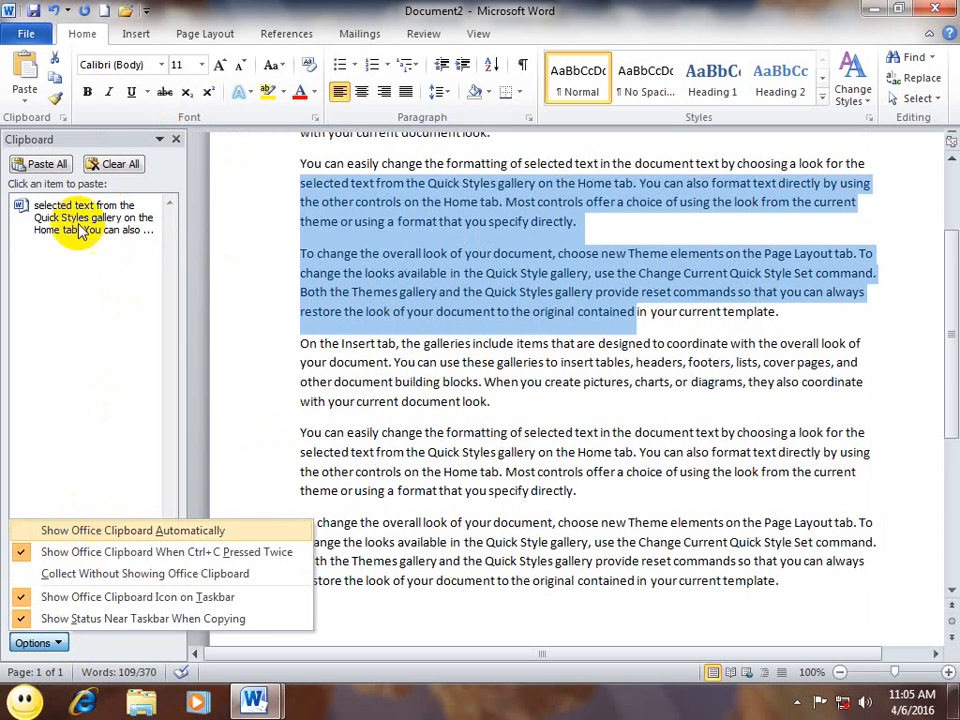
{"action": "left_click", "coordinate": [175, 143]}
{"action": "left_click", "coordinate": [339, 386]}
{"action": "left_click_drag", "start_coordinate": [417, 452], "coordinate": [201, 345]}
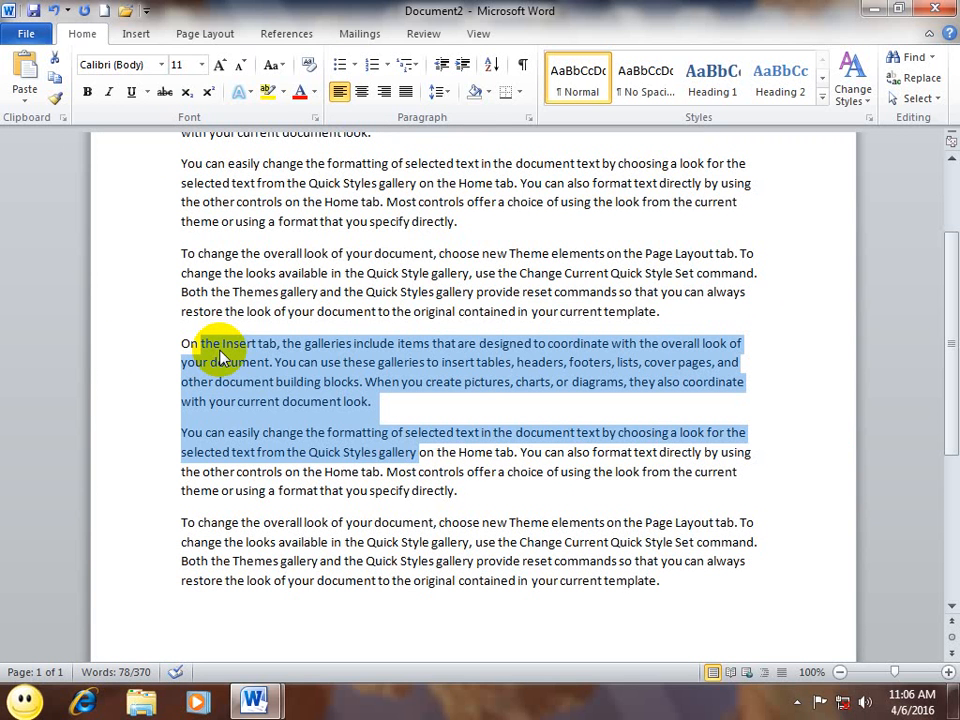
{"action": "key", "text": "ctrl+v"}
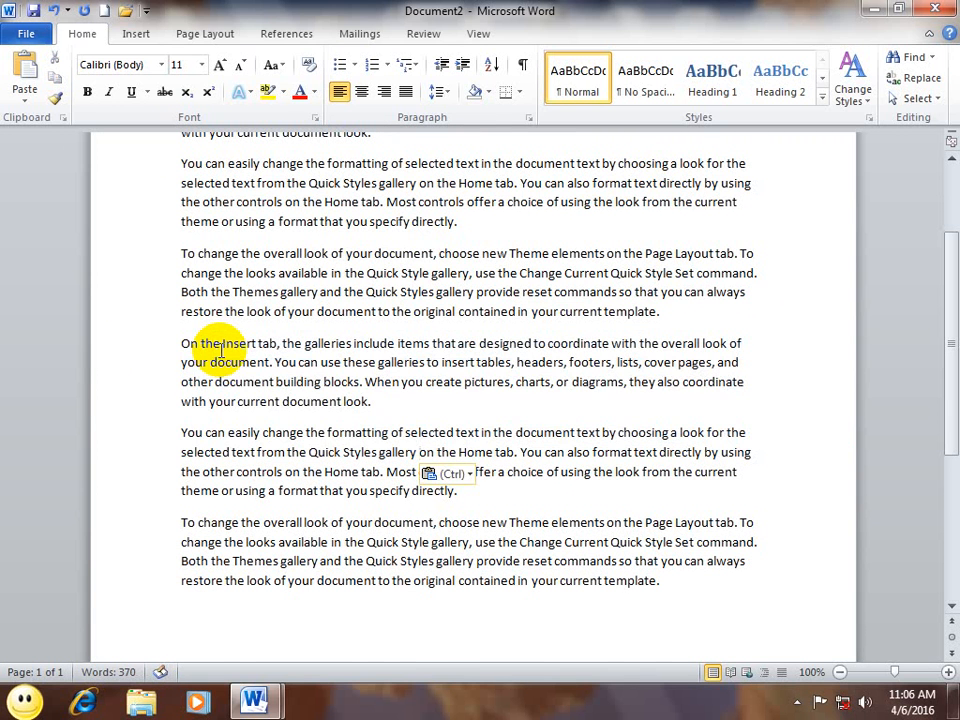
{"action": "key", "text": "ctrl+v"}
{"action": "key", "text": "ctrl+v"}
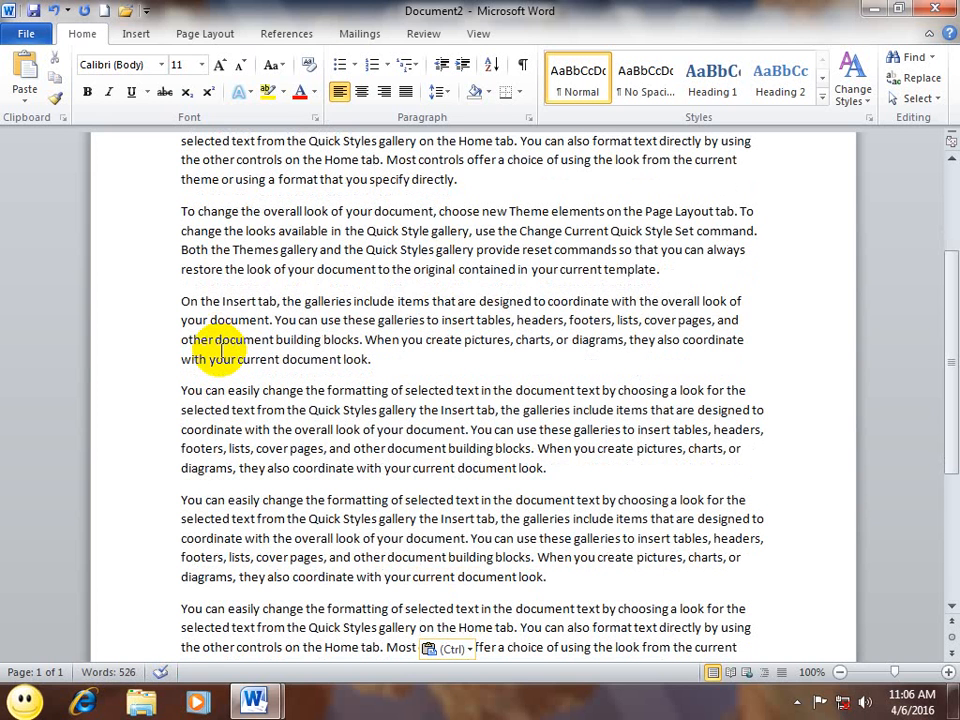
{"action": "scroll", "coordinate": [221, 349], "scroll_direction": "up", "scroll_amount": 4}
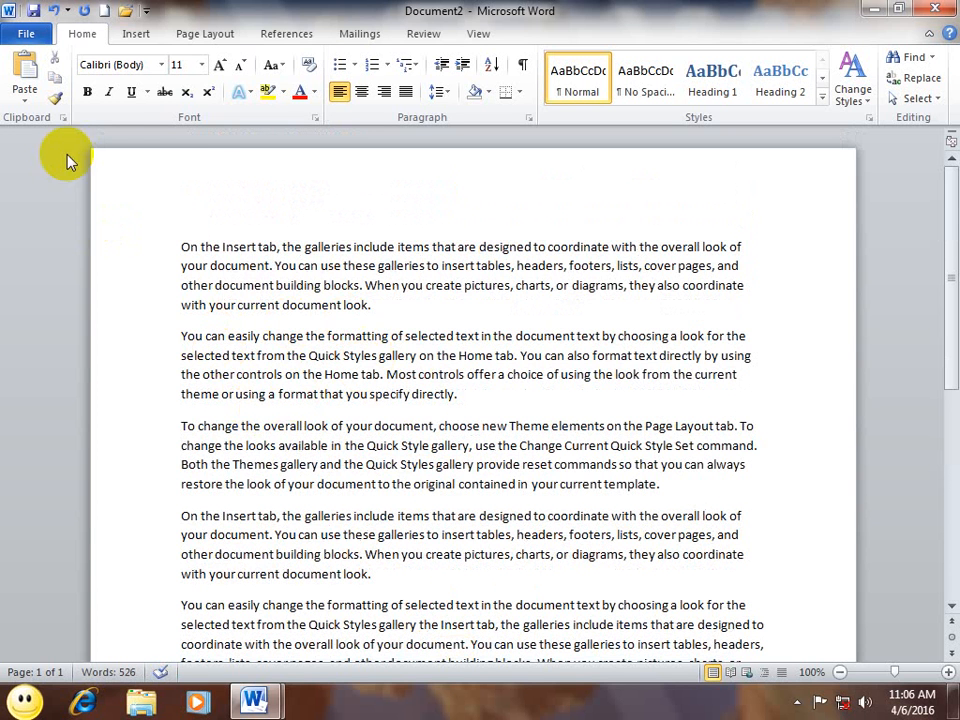
Step: Copy the text from 'On the Insert tab' through 'choose new Theme'
{"action": "left_click", "coordinate": [64, 118]}
{"action": "left_click", "coordinate": [36, 642]}
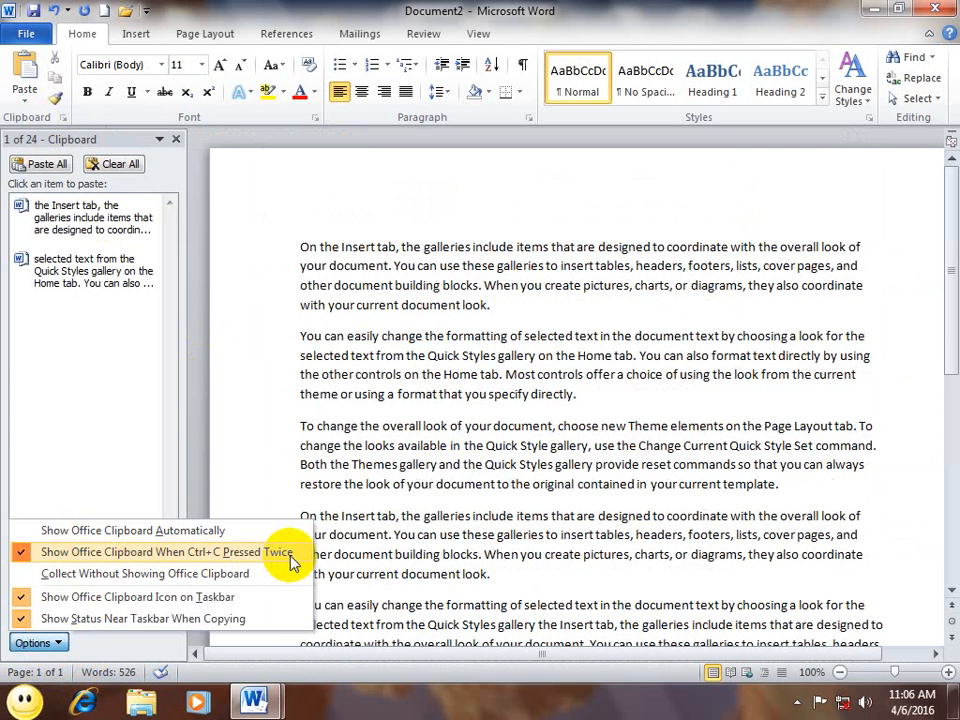
{"action": "left_click", "coordinate": [176, 139]}
{"action": "left_click_drag", "start_coordinate": [555, 426], "coordinate": [152, 237]}
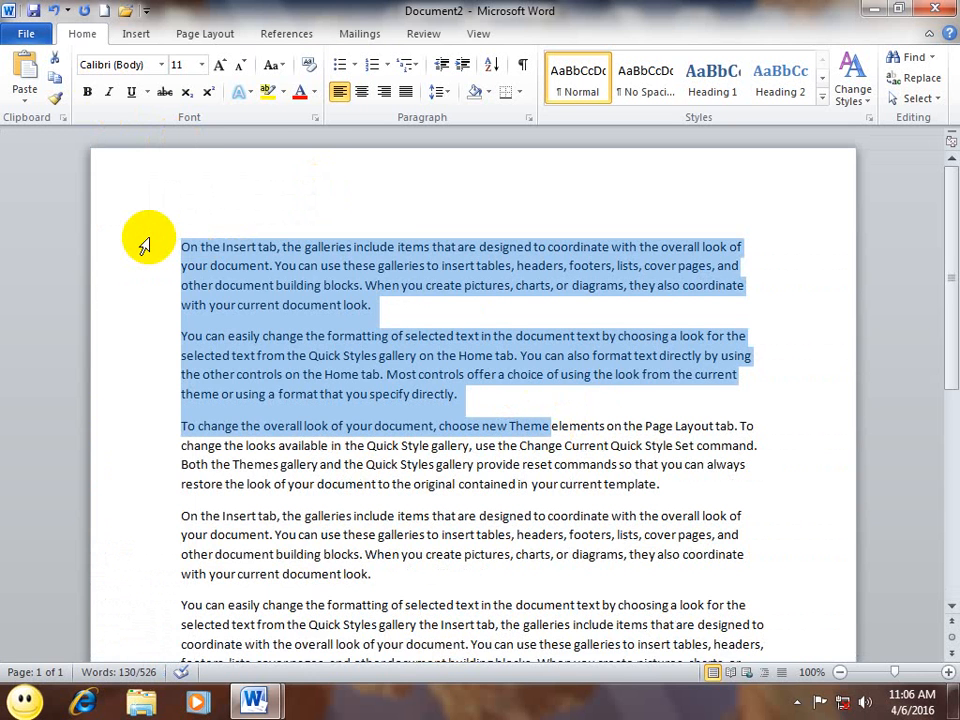
{"action": "key", "text": "ctrl+c"}
{"action": "key", "text": "ctrl+c"}
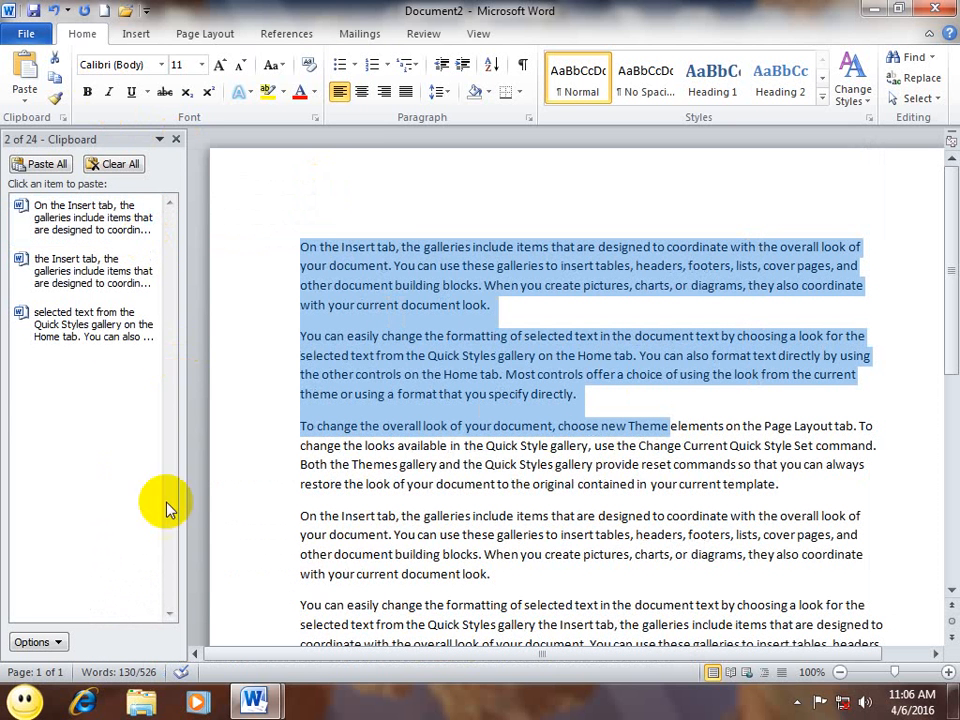
Step: Re-enable Show Office Clipboard Automatically, then copy the first paragraph and paste it twice
{"action": "left_click", "coordinate": [36, 641]}
{"action": "left_click", "coordinate": [73, 537]}
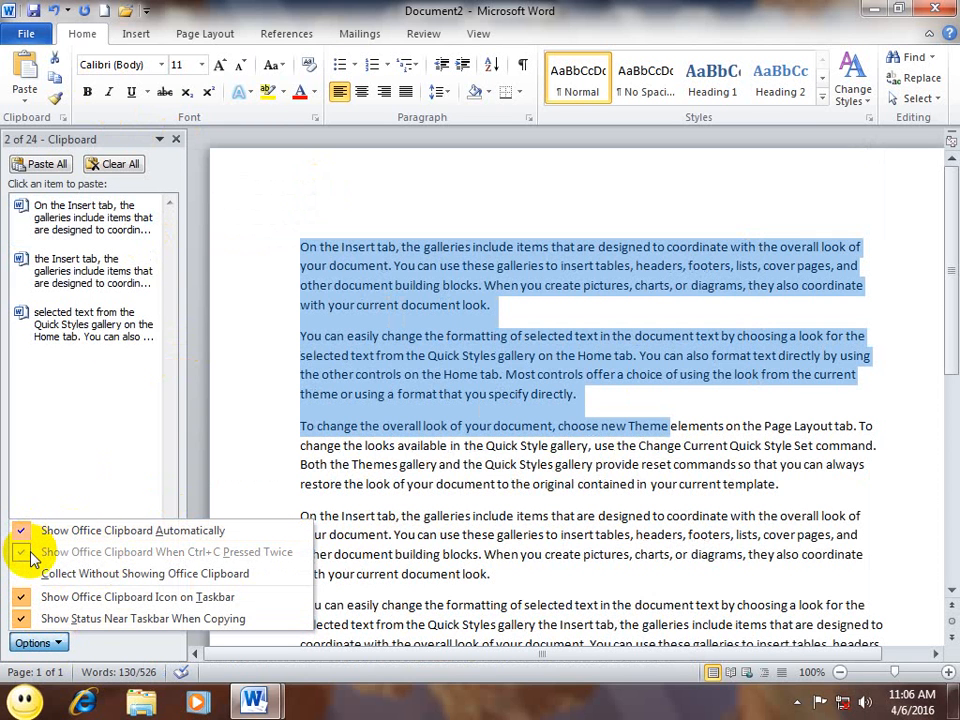
{"action": "left_click", "coordinate": [176, 139]}
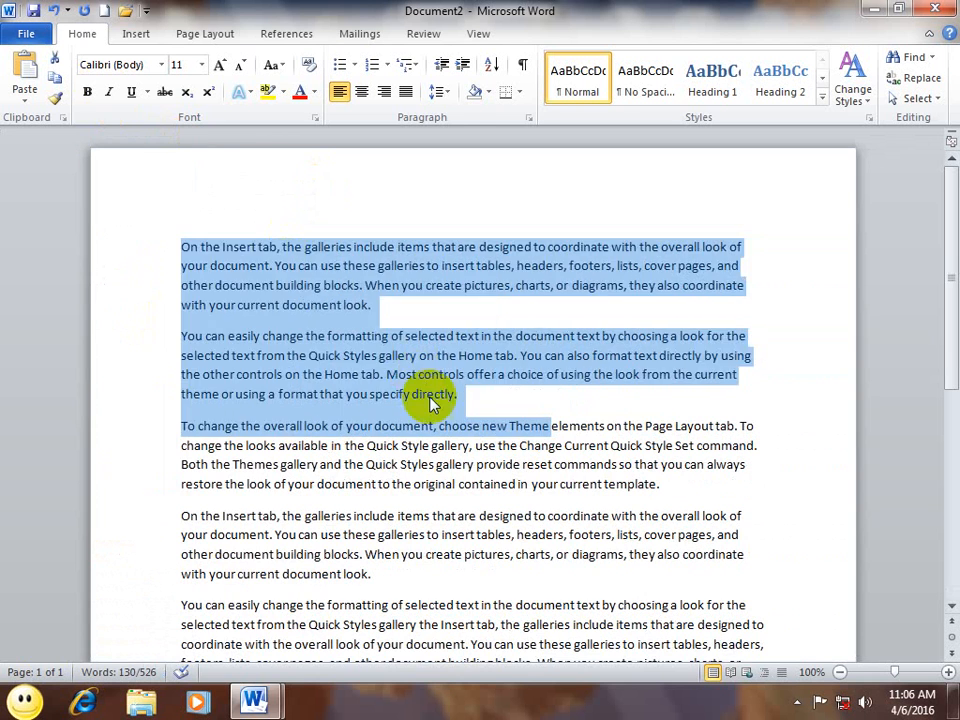
{"action": "left_click", "coordinate": [428, 336]}
{"action": "double_click", "coordinate": [107, 227]}
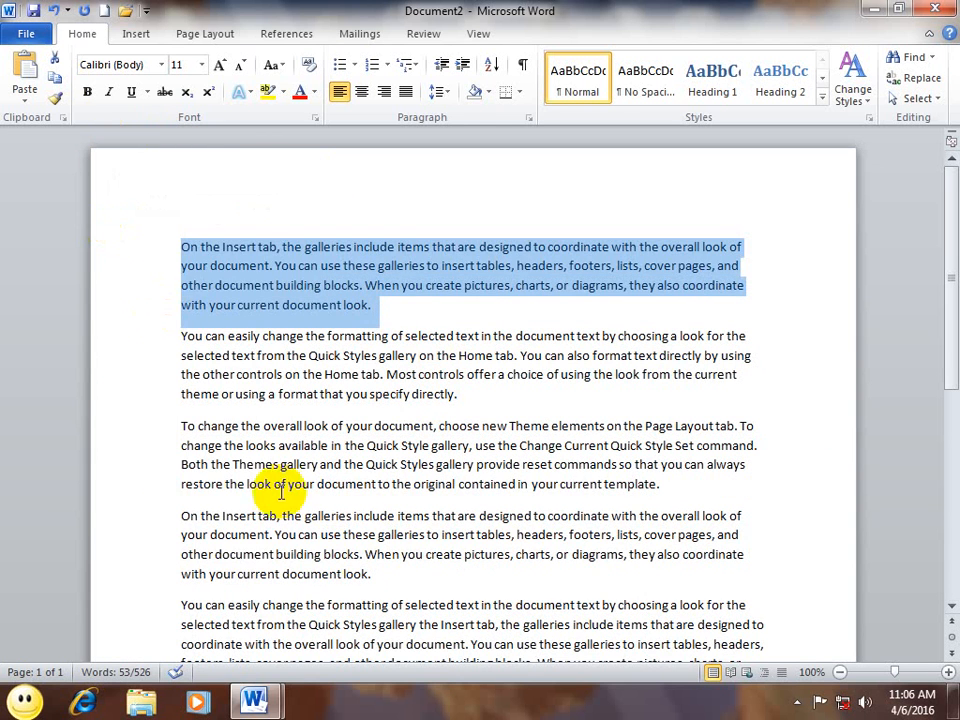
{"action": "key", "text": "ctrl+c"}
{"action": "left_click_drag", "start_coordinate": [390, 605], "coordinate": [129, 489]}
{"action": "key", "text": "ctrl+v"}
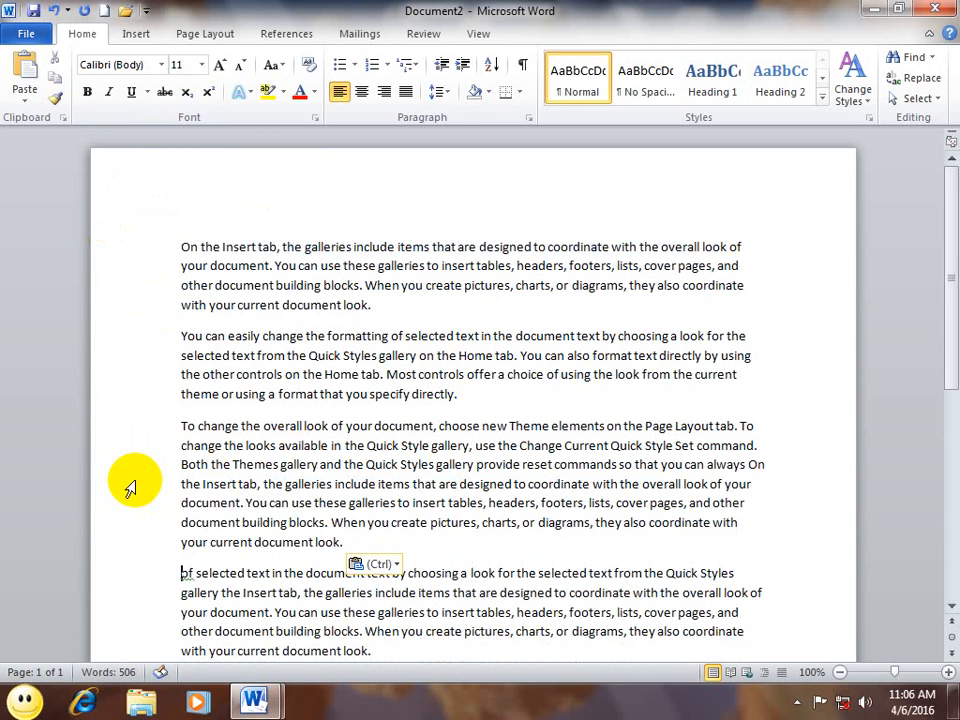
{"action": "key", "text": "ctrl+v"}
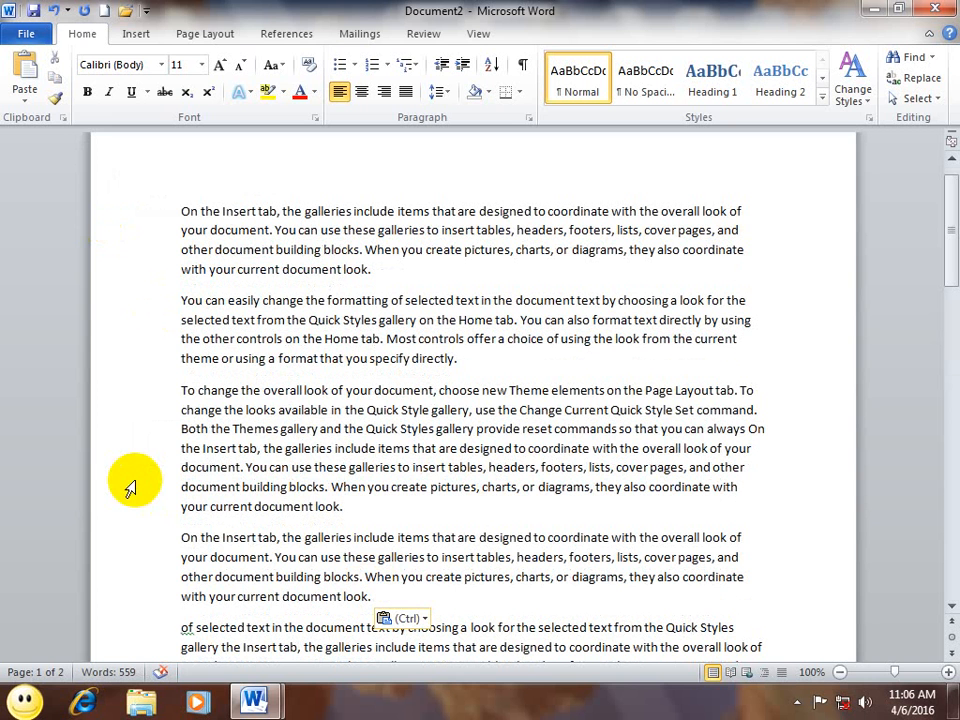
{"action": "left_click_drag", "start_coordinate": [353, 538], "coordinate": [205, 418]}
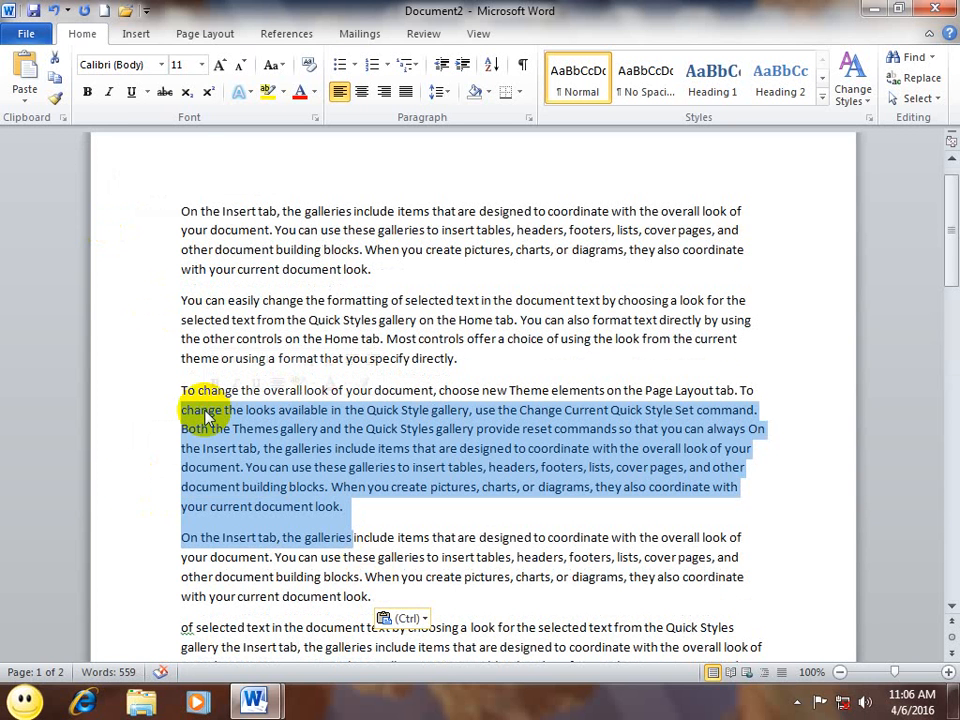
{"action": "left_click", "coordinate": [63, 118]}
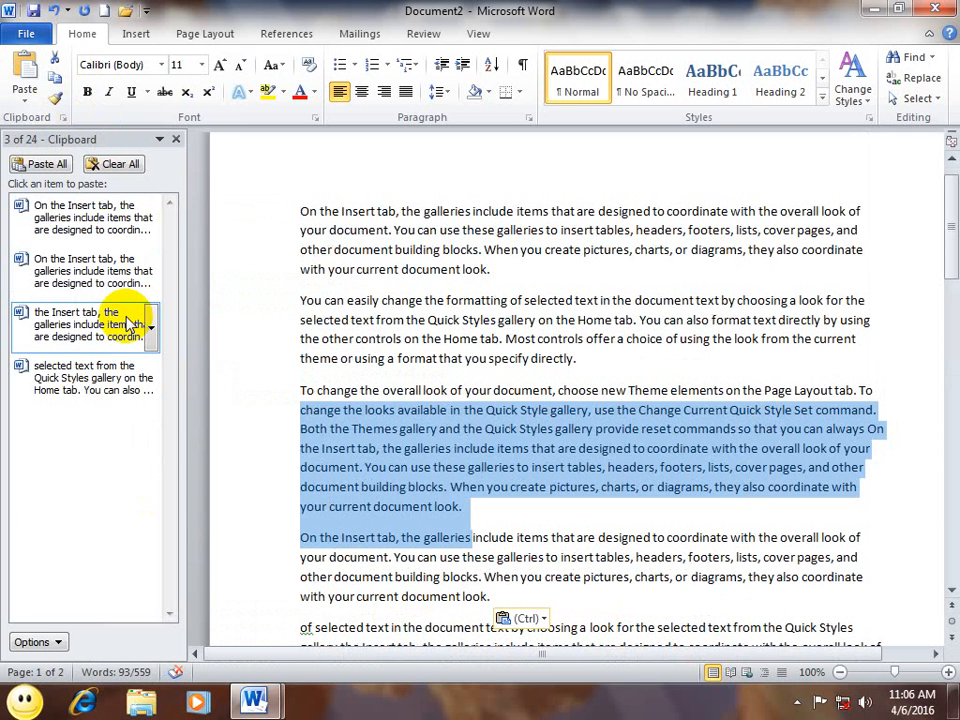
{"action": "left_click", "coordinate": [30, 641]}
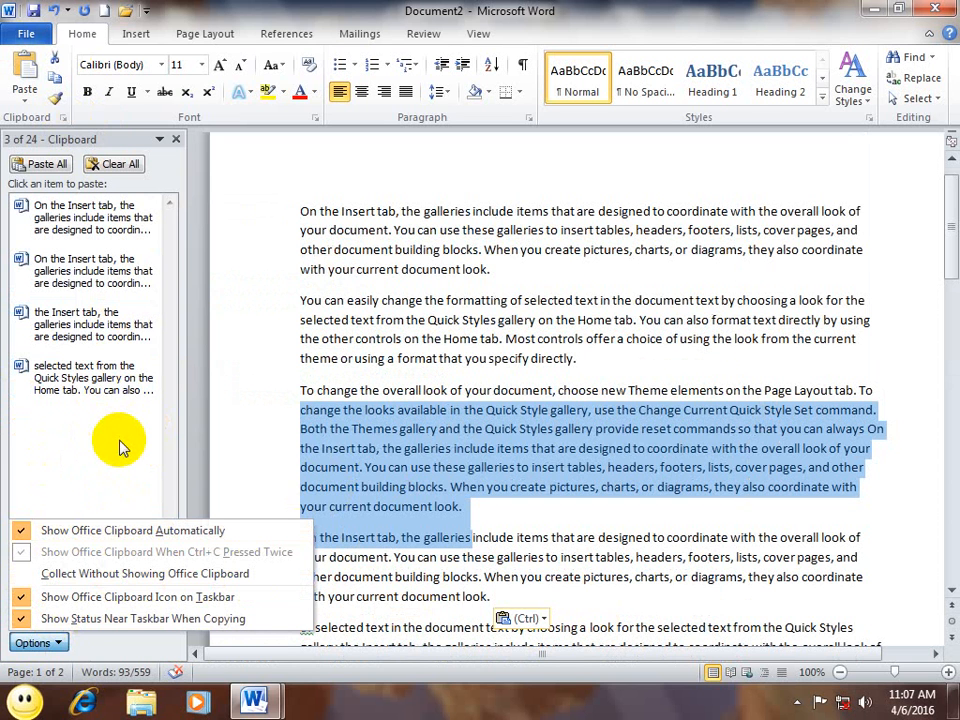
Step: Enable Collect Without Showing Office Clipboard and leave Show Automatically turned off
{"action": "left_click", "coordinate": [77, 574]}
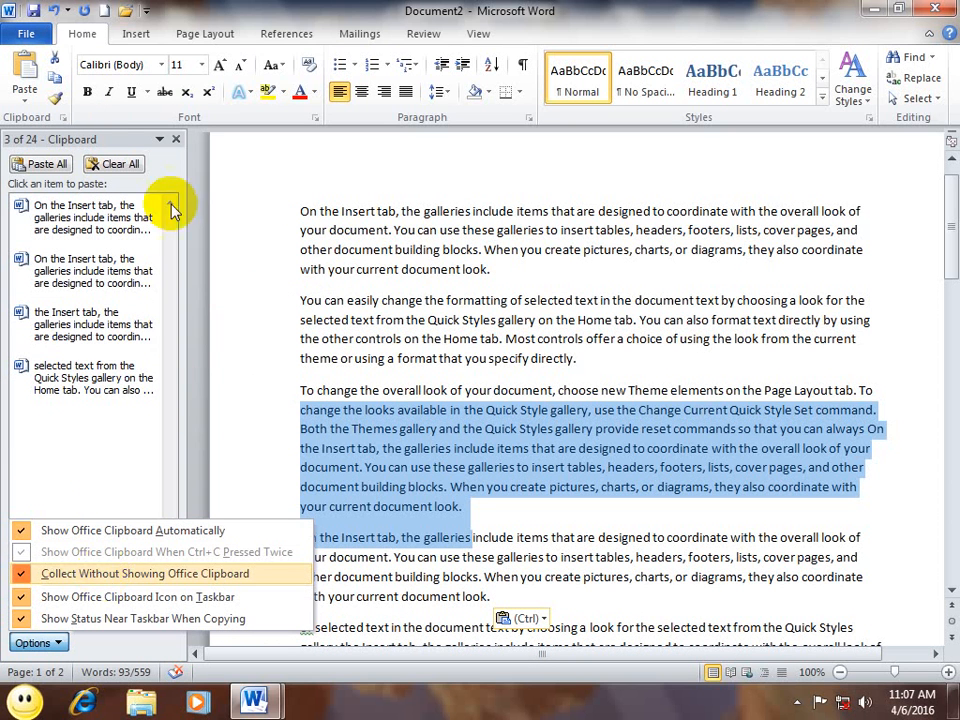
{"action": "left_click", "coordinate": [22, 530]}
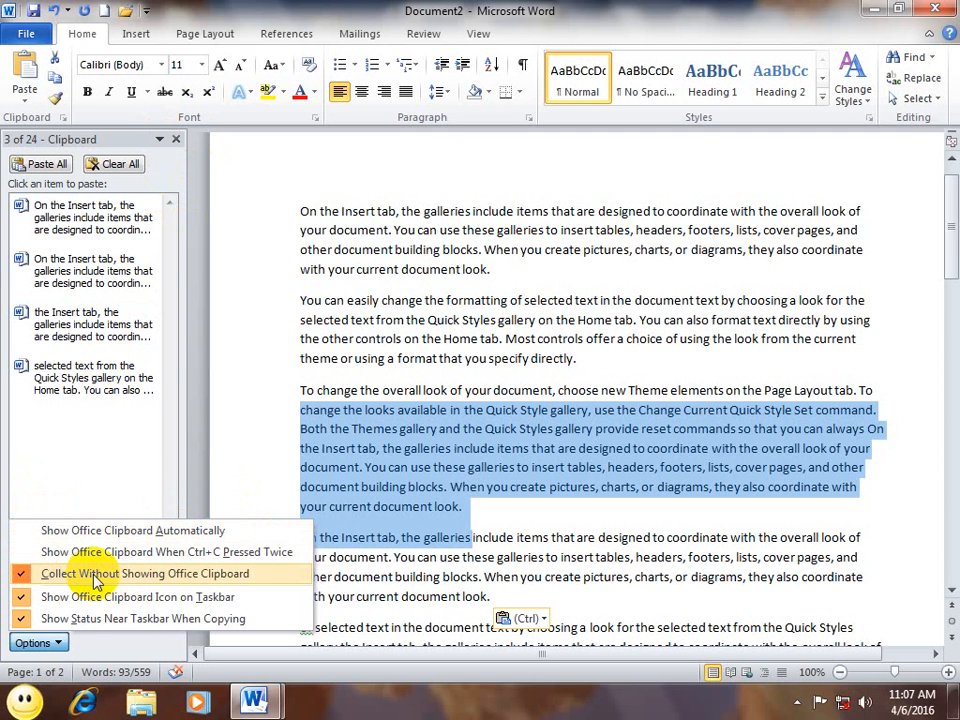
{"action": "left_click", "coordinate": [24, 529]}
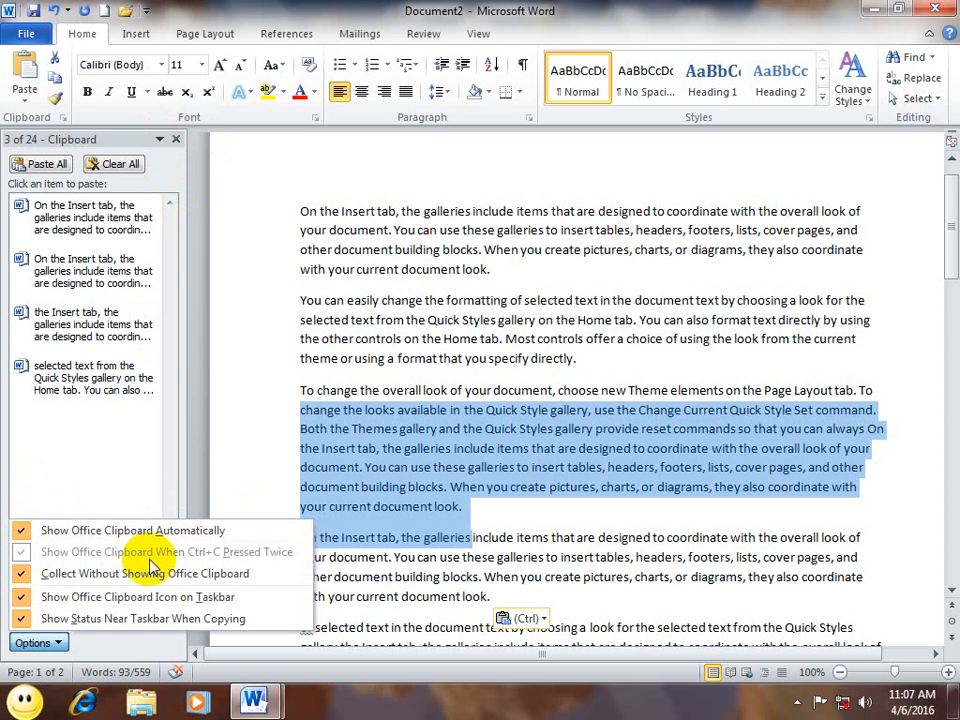
{"action": "left_click", "coordinate": [22, 529]}
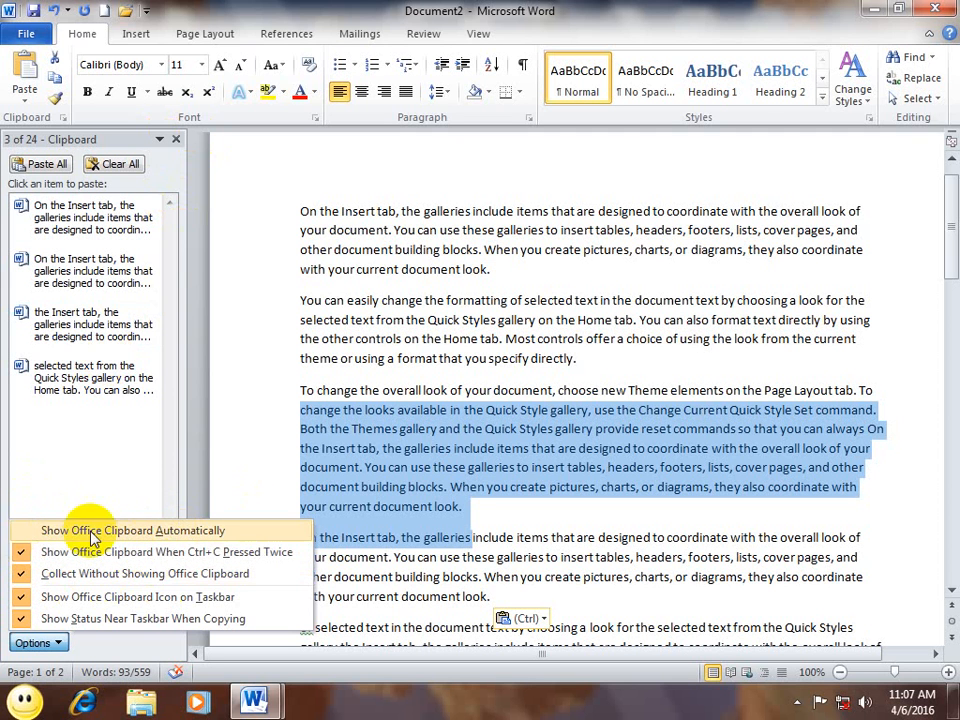
{"action": "left_click", "coordinate": [22, 530]}
{"action": "left_click", "coordinate": [22, 530]}
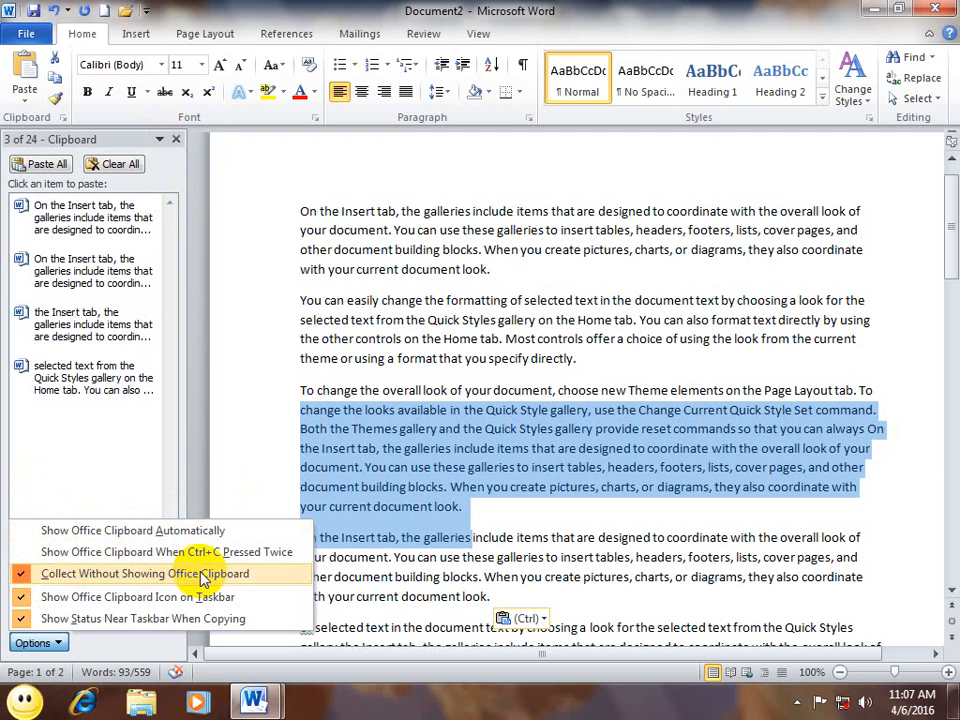
{"action": "left_click", "coordinate": [172, 140]}
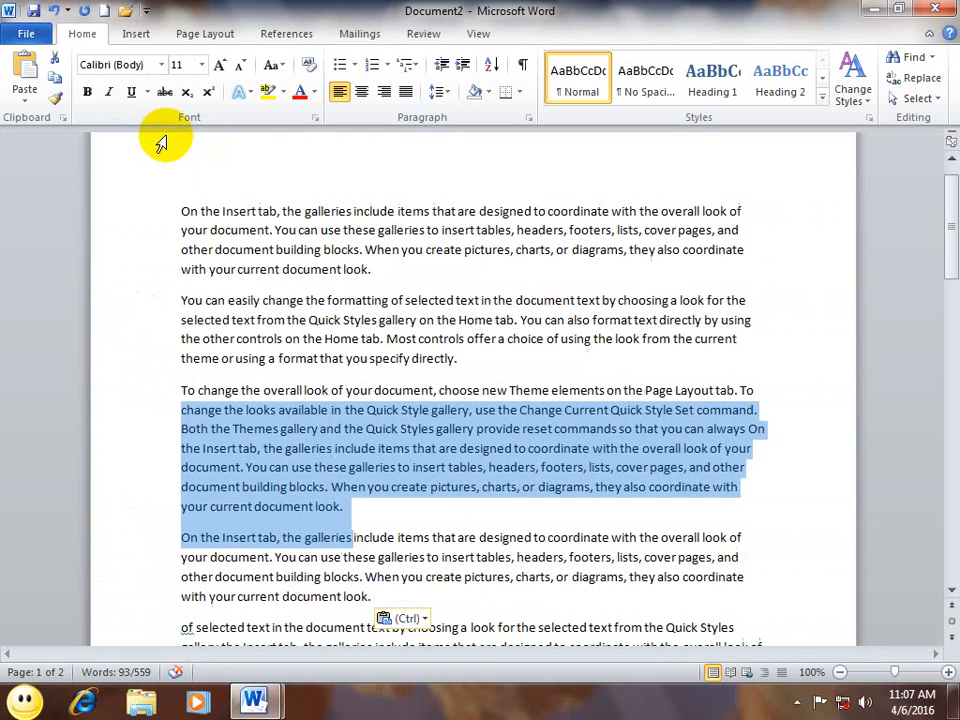
Step: Copy the Insert-tab-to-'Most controls' text and the third paragraph from 'overall', then reopen the clipboard list
{"action": "left_click_drag", "start_coordinate": [446, 339], "coordinate": [209, 222]}
{"action": "key", "text": "ctrl+c"}
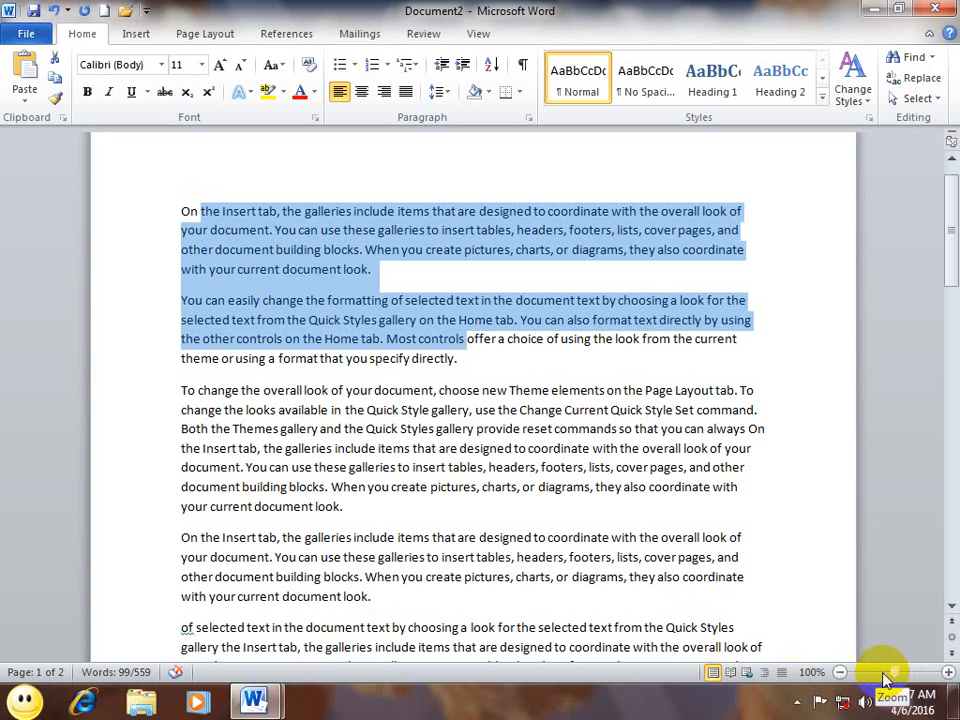
{"action": "left_click_drag", "start_coordinate": [578, 508], "coordinate": [274, 392]}
{"action": "key", "text": "ctrl+c"}
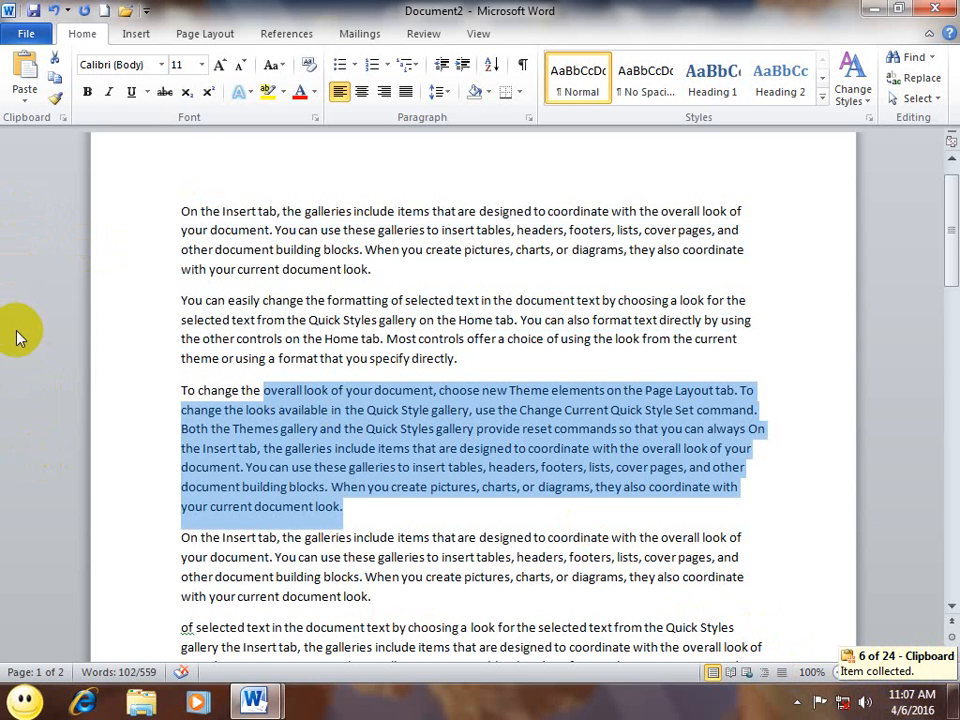
{"action": "left_click", "coordinate": [62, 117]}
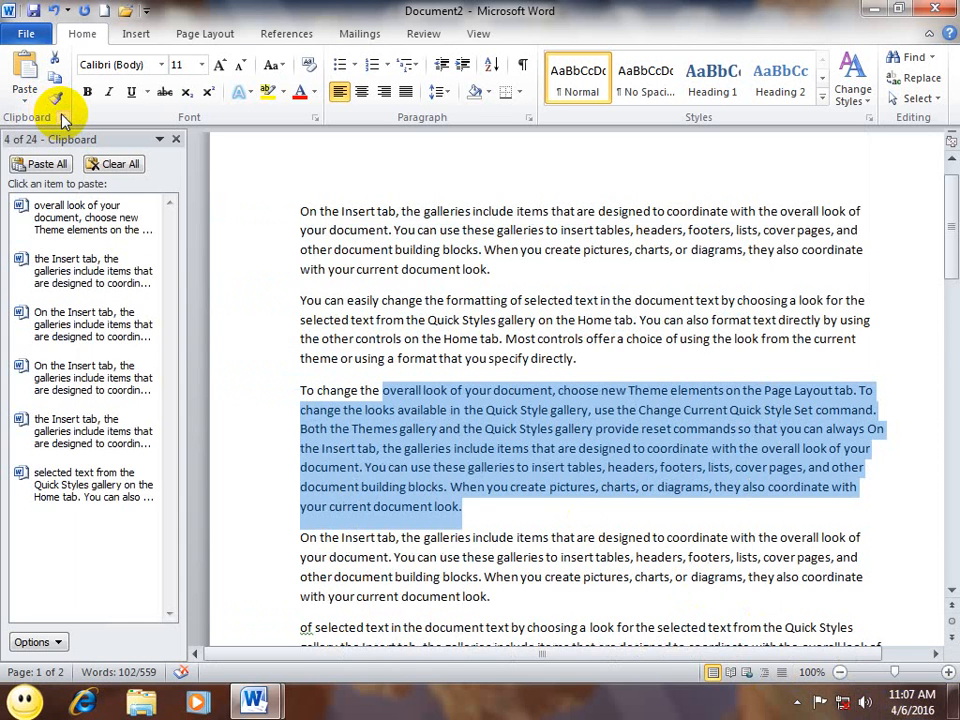
Step: Check the tray for the clipboard icon, then turn off Show Office Clipboard Icon on Taskbar
{"action": "left_click", "coordinate": [38, 645]}
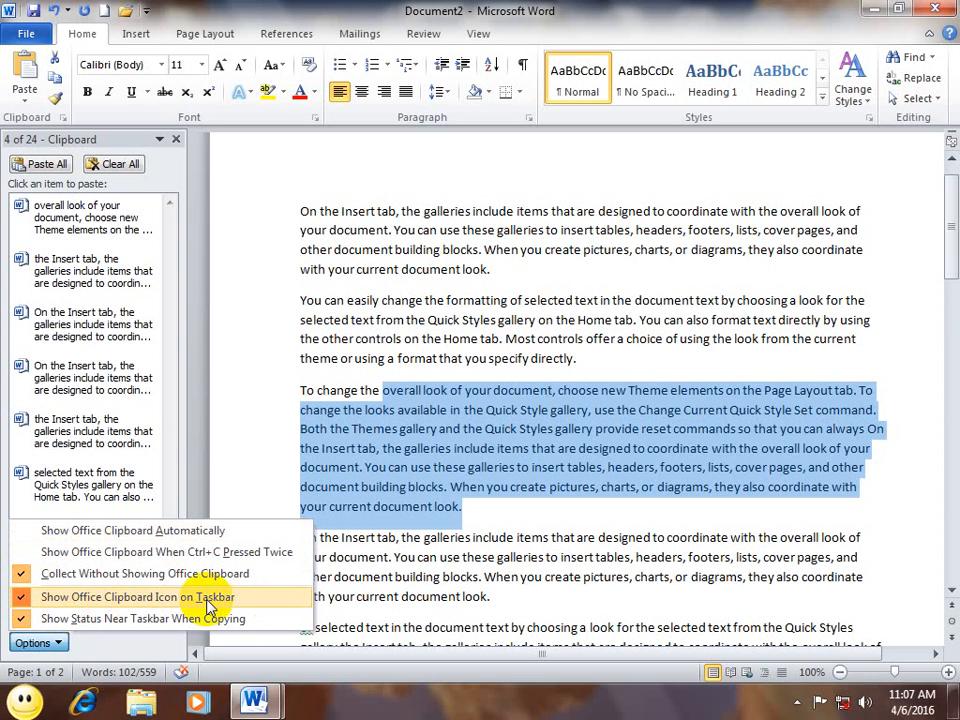
{"action": "left_click", "coordinate": [797, 703]}
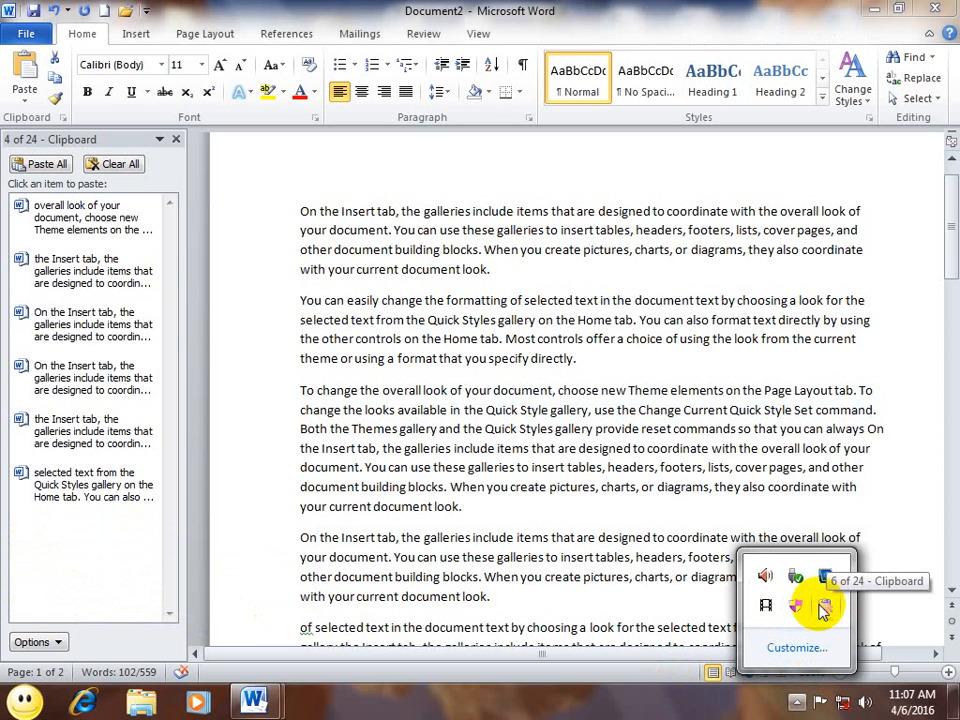
{"action": "left_click", "coordinate": [32, 638]}
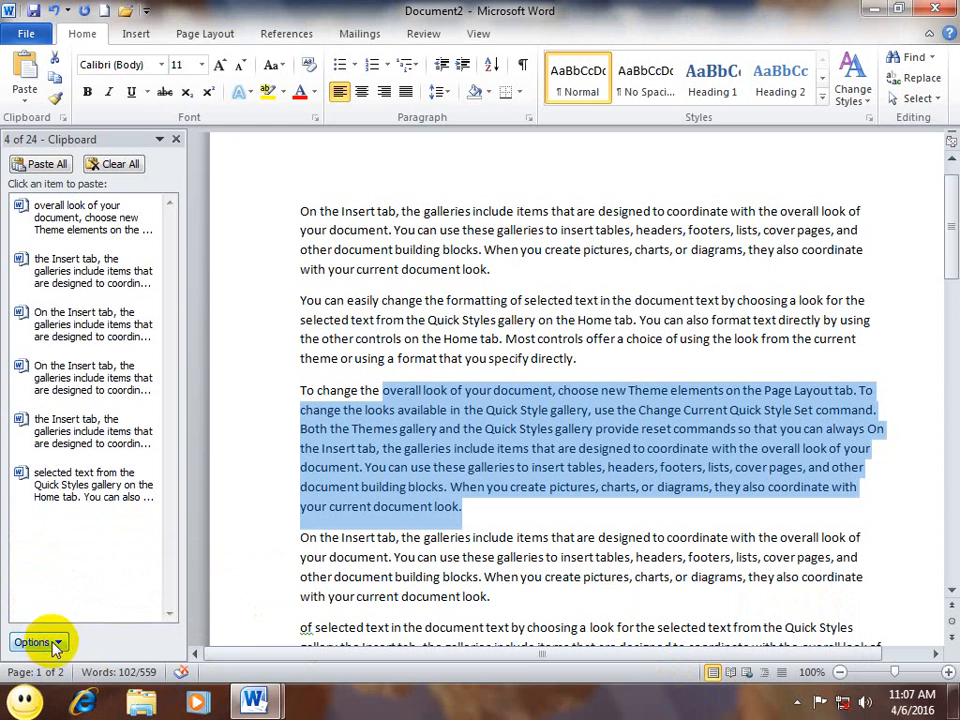
{"action": "left_click", "coordinate": [55, 645]}
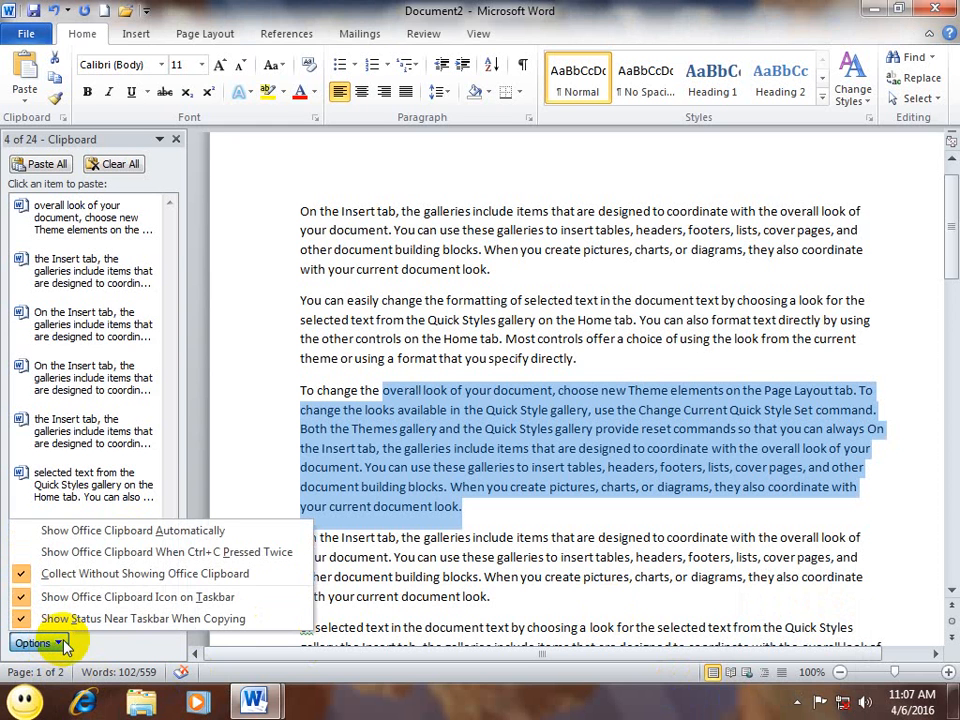
{"action": "left_click", "coordinate": [487, 466]}
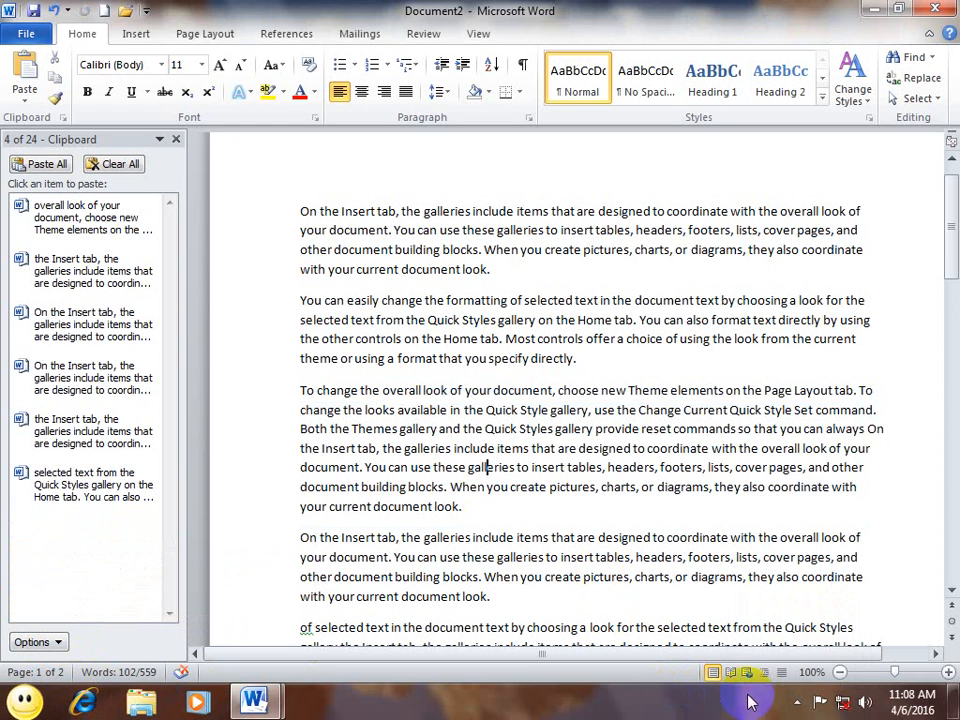
Step: Confirm the clipboard icon no longer appears among the hidden tray icons
{"action": "left_click", "coordinate": [799, 700]}
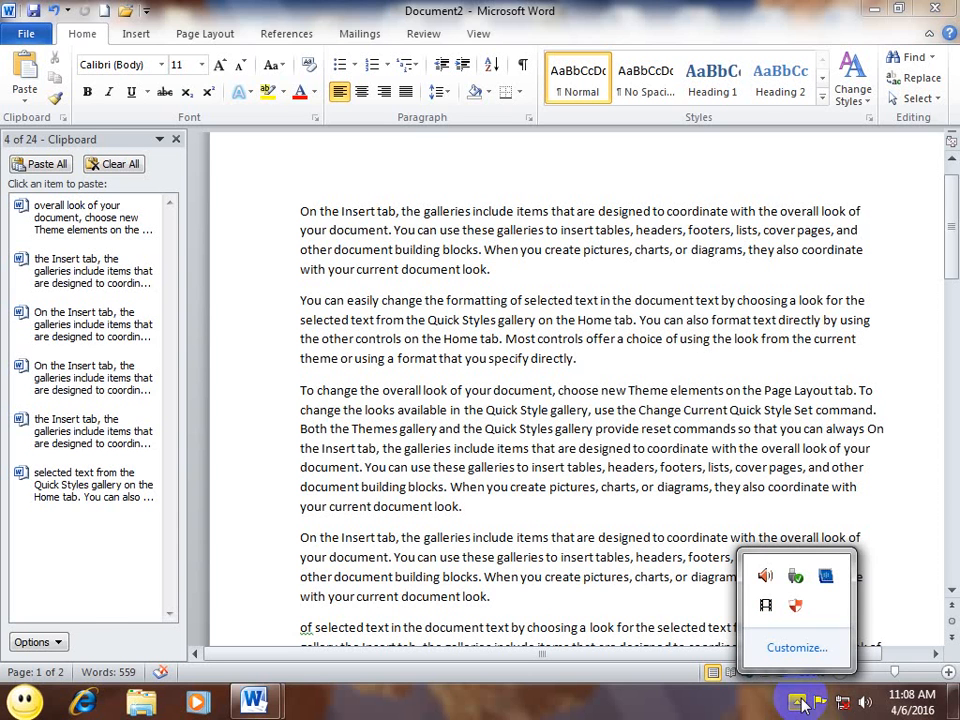
{"action": "left_click", "coordinate": [55, 645]}
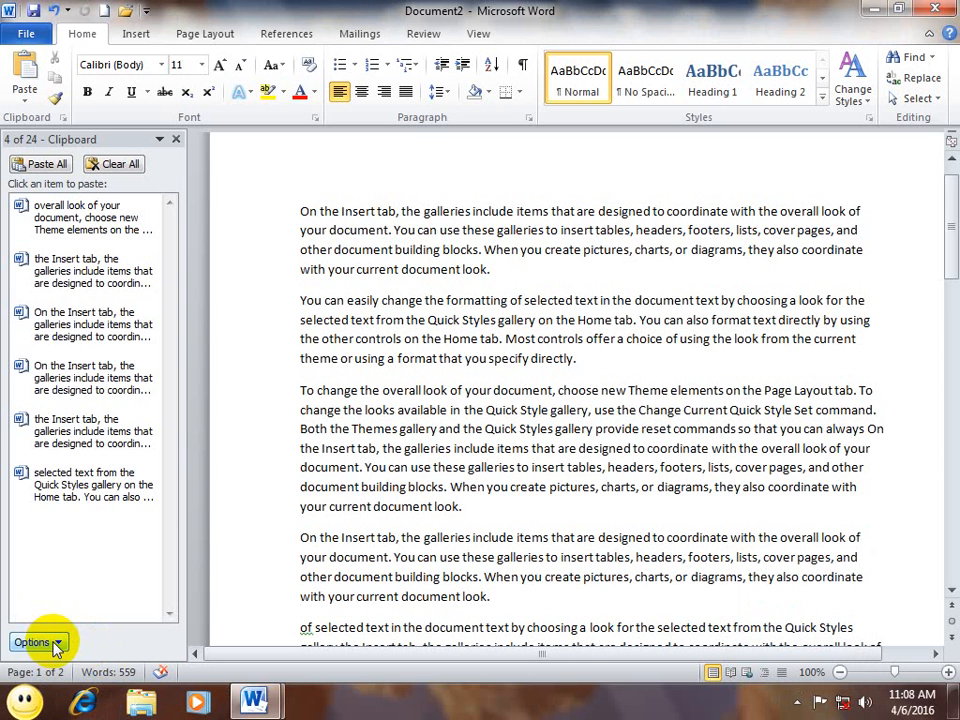
{"action": "left_click", "coordinate": [55, 645]}
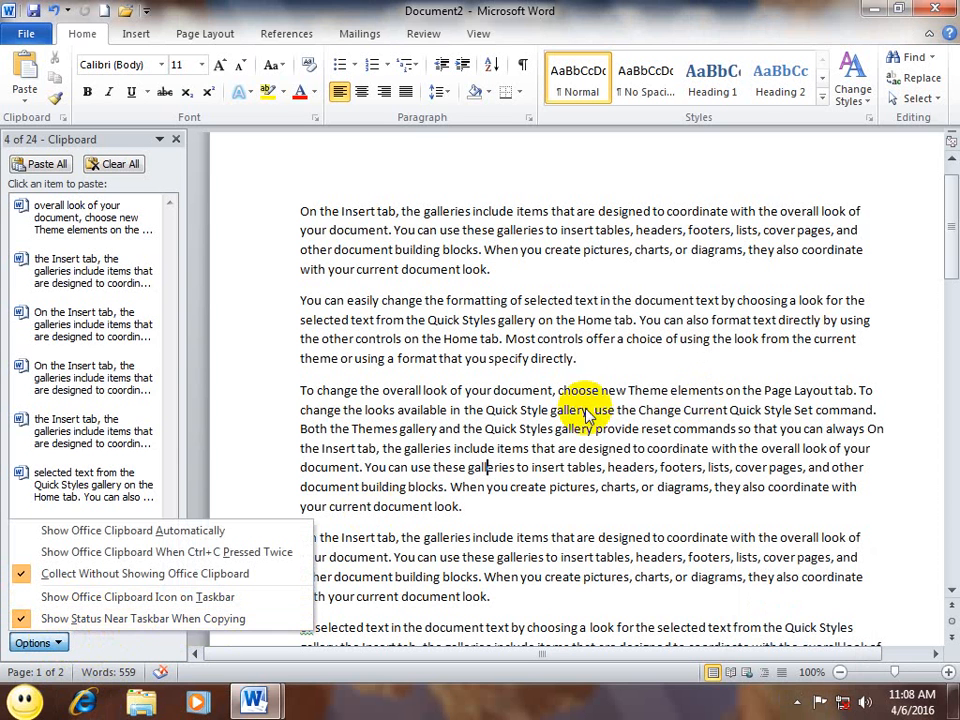
{"action": "left_click", "coordinate": [521, 482]}
Step: Copy the passage from 'other document building blocks' to the end of paragraph three
{"action": "left_click_drag", "start_coordinate": [505, 508], "coordinate": [148, 262]}
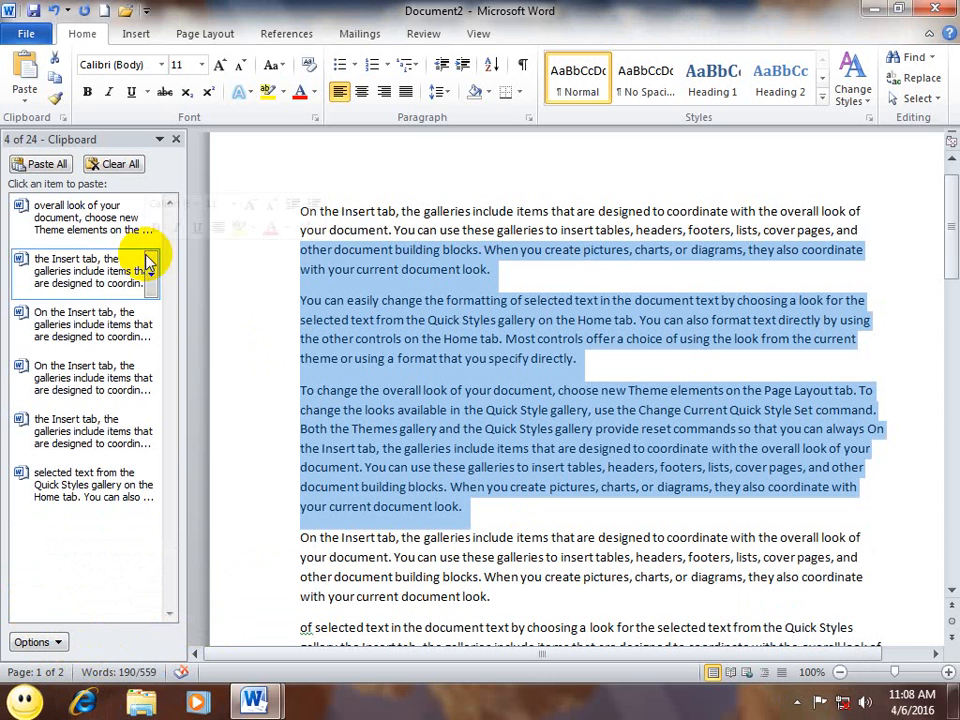
{"action": "key", "text": "ctrl+c"}
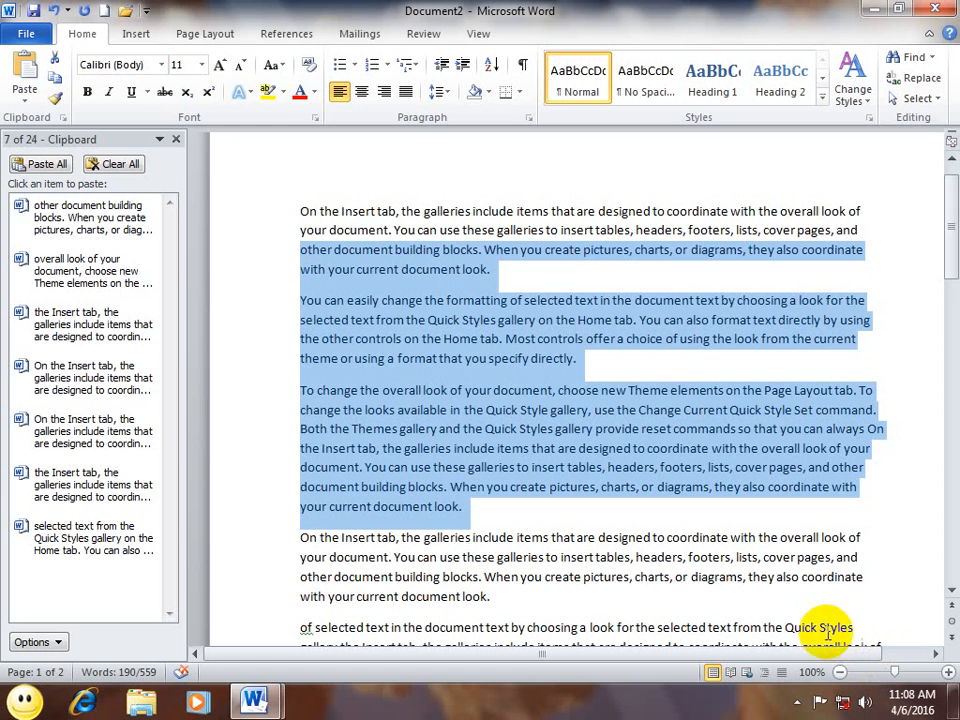
{"action": "left_click", "coordinate": [45, 642]}
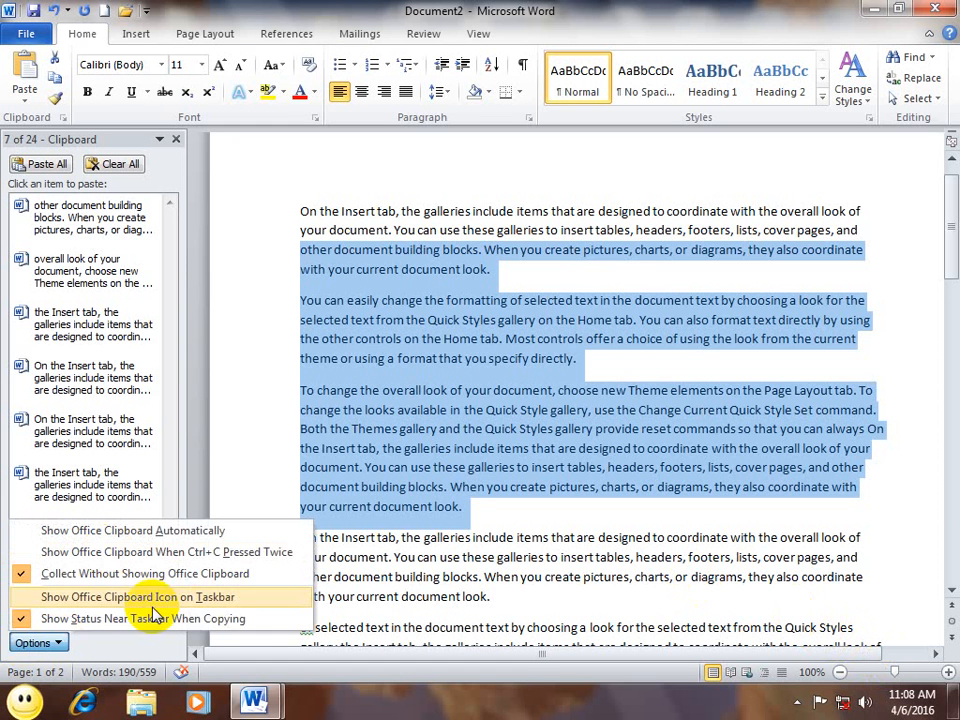
Step: Copy the passage beginning 'document. You can use these galleries' and close the Clipboard pane
{"action": "left_click", "coordinate": [407, 537]}
{"action": "left_click_drag", "start_coordinate": [495, 557], "coordinate": [348, 467]}
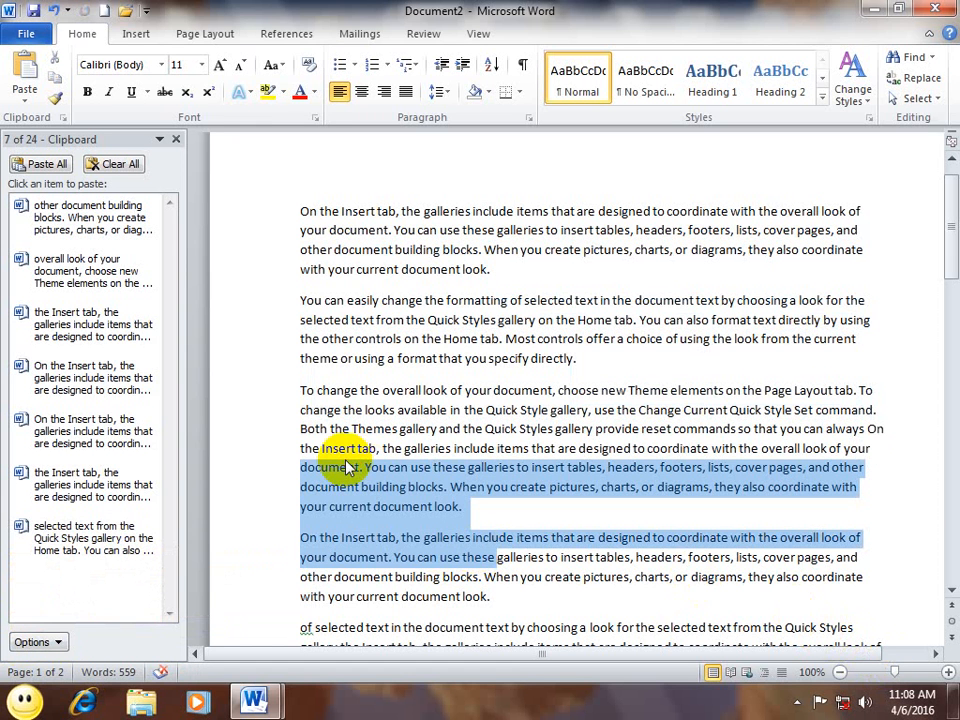
{"action": "key", "text": "ctrl+c"}
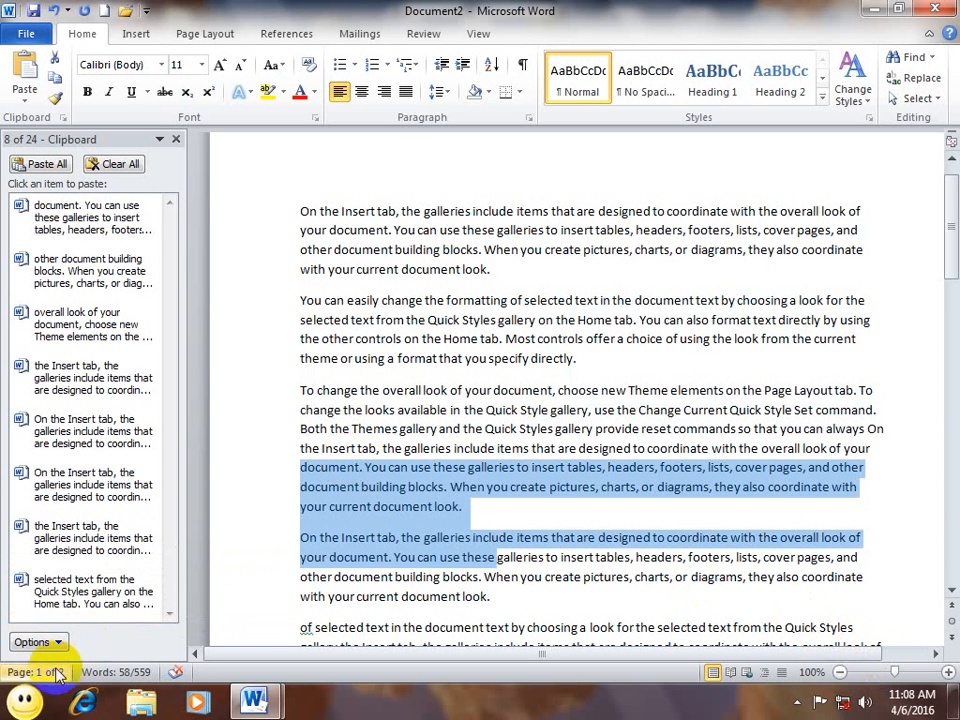
{"action": "left_click", "coordinate": [38, 642]}
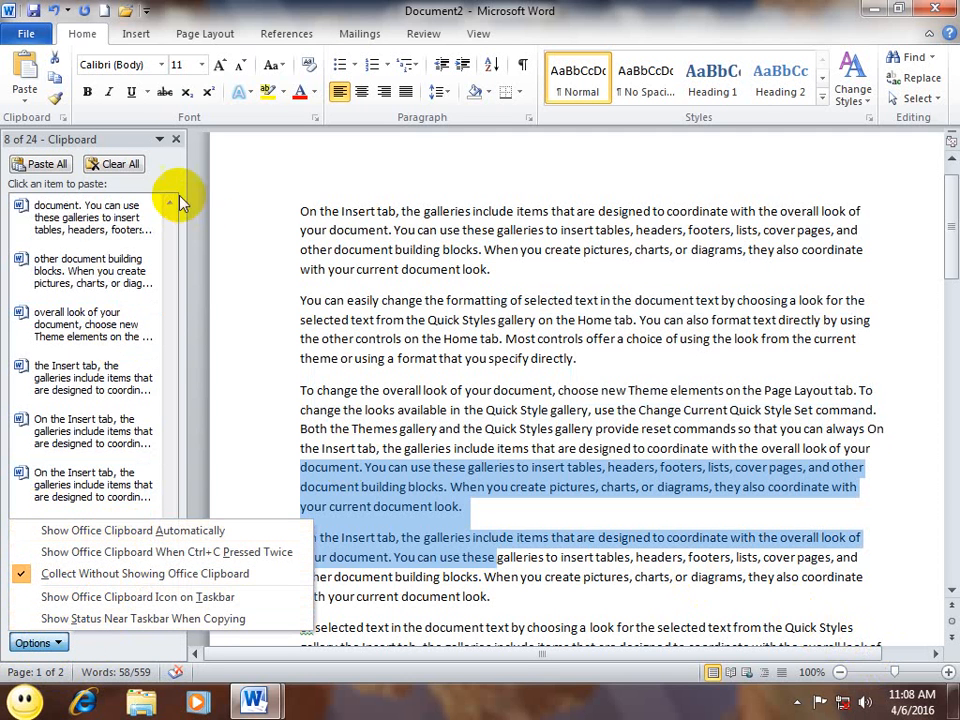
{"action": "left_click", "coordinate": [176, 139]}
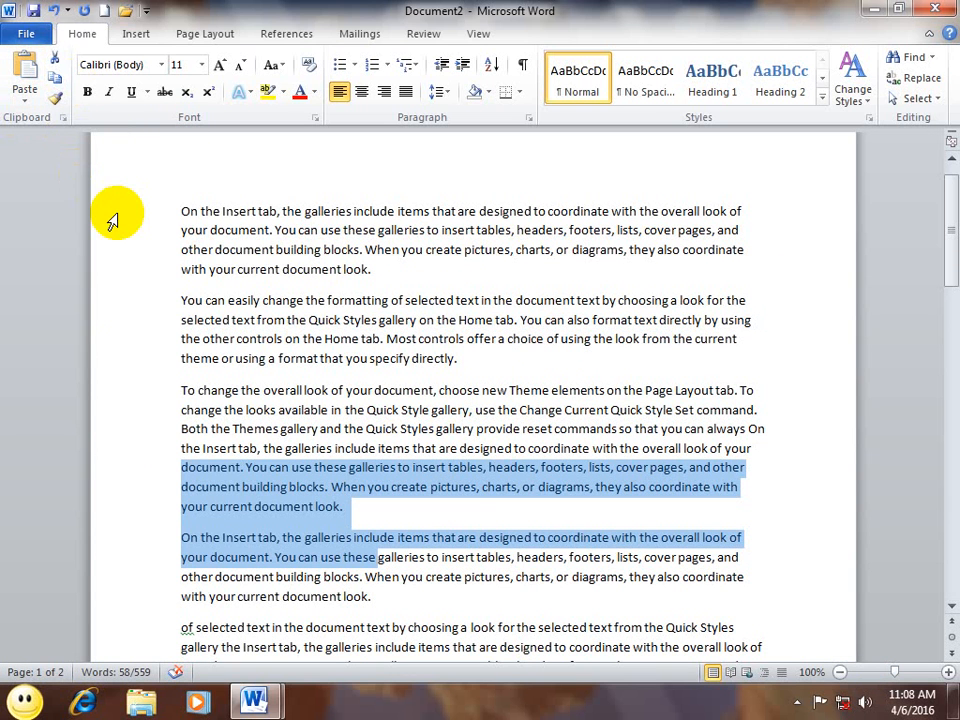
Step: Close Document2 and fdgdfgdgdfgertr with Don't Save, then exit Word with Alt+F4
{"action": "key", "text": "ctrl+w"}
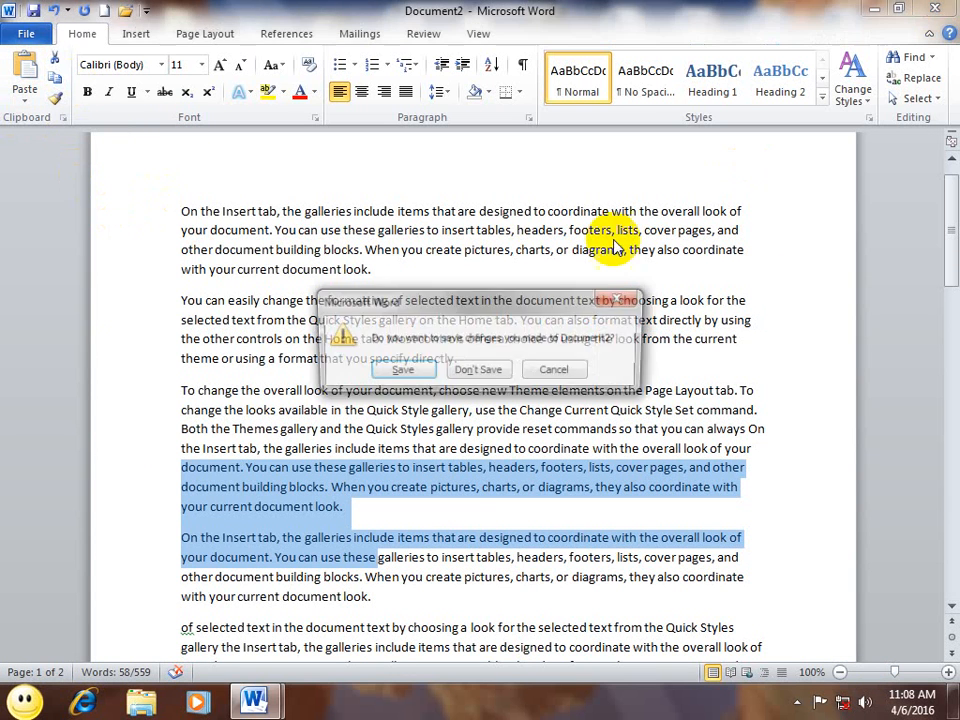
{"action": "left_click", "coordinate": [478, 371]}
{"action": "key", "text": "ctrl+w"}
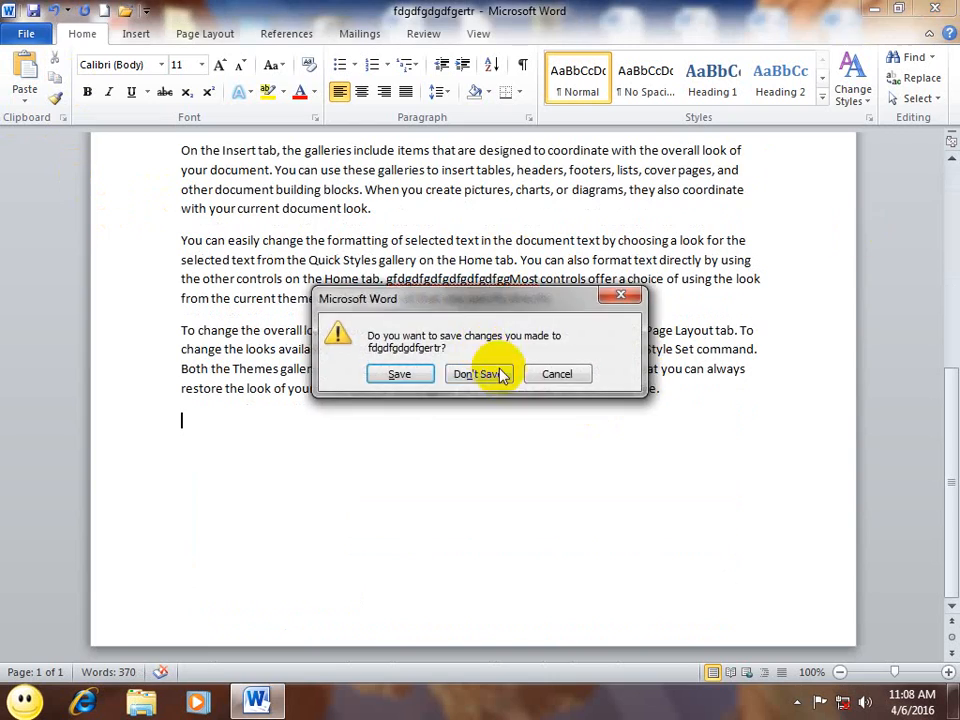
{"action": "left_click", "coordinate": [482, 375]}
{"action": "key", "text": "alt+F4"}
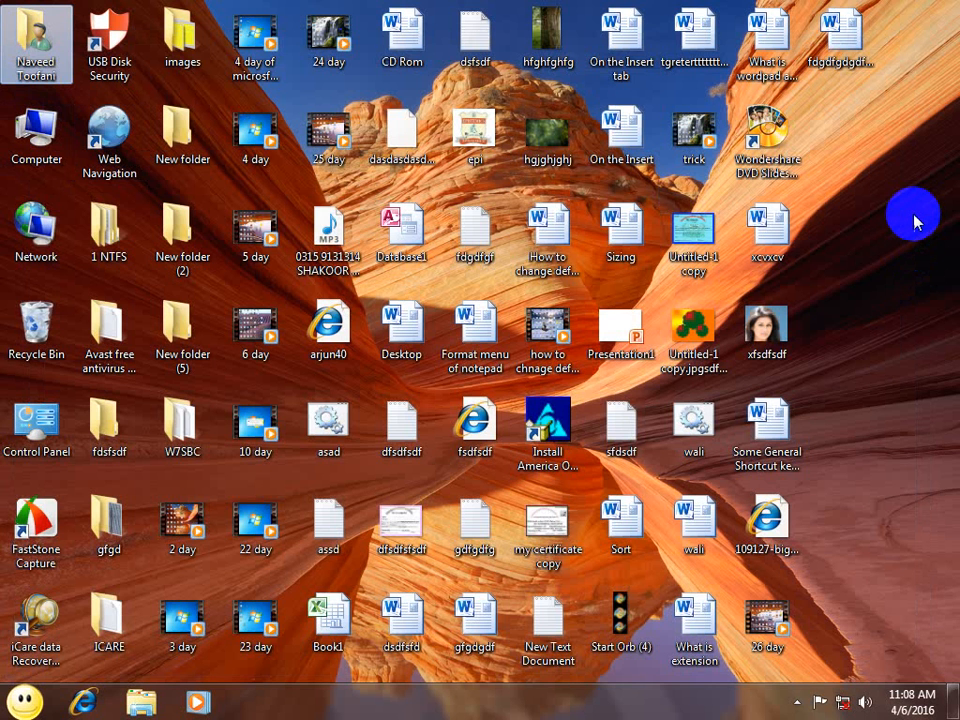
Step: Create New folder (3) and New folder (4) on the desktop with their default names
{"action": "key", "text": "ctrl+shift+n"}
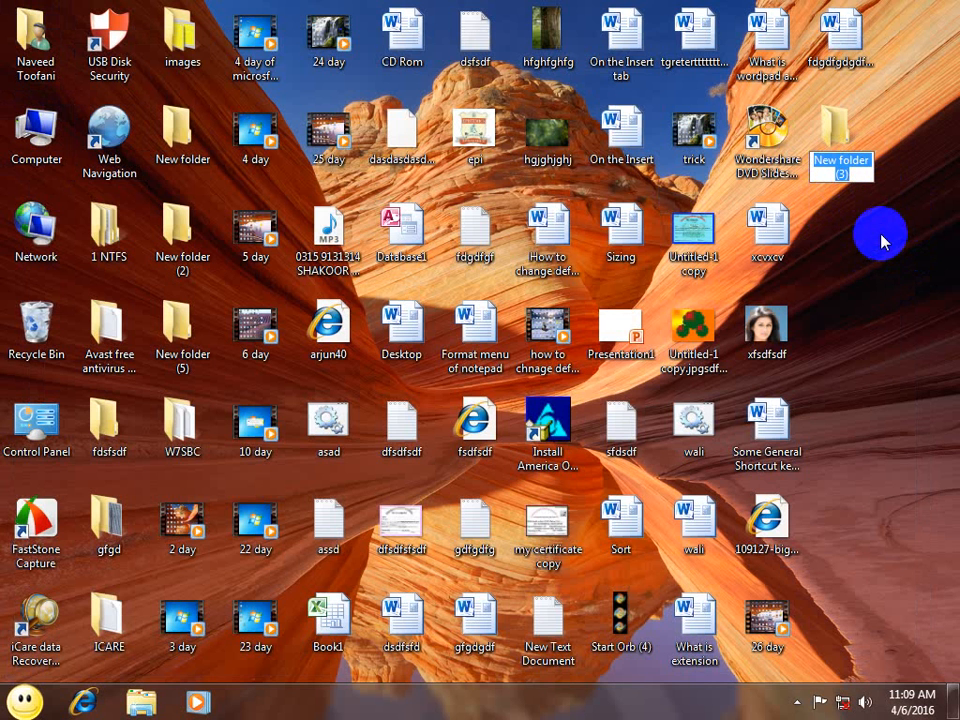
{"action": "key", "text": "Return"}
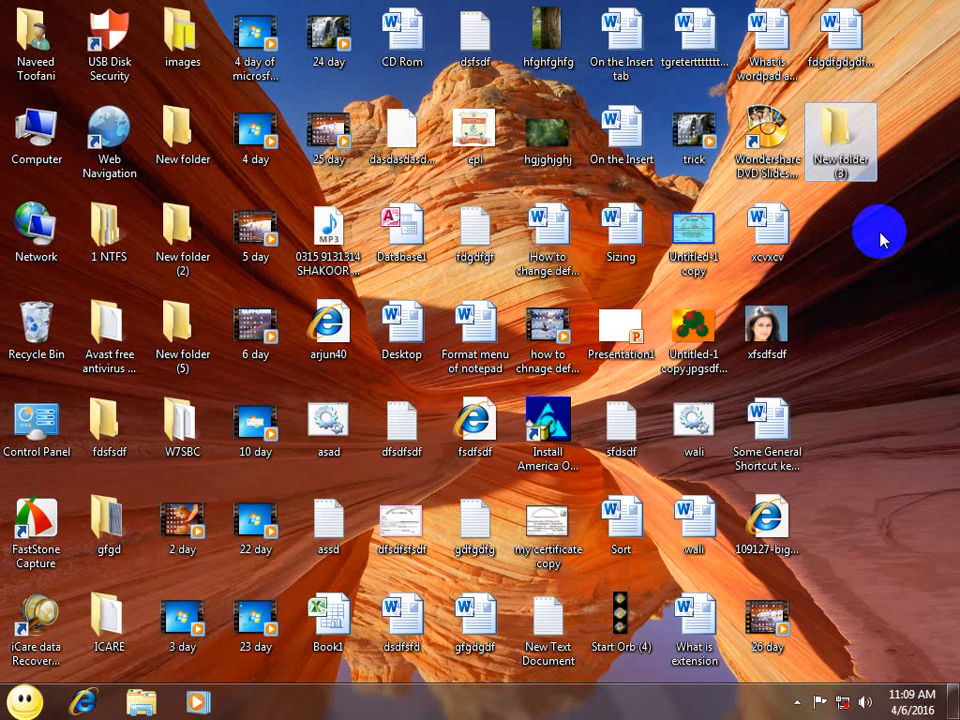
{"action": "key", "text": "ctrl+shift+n"}
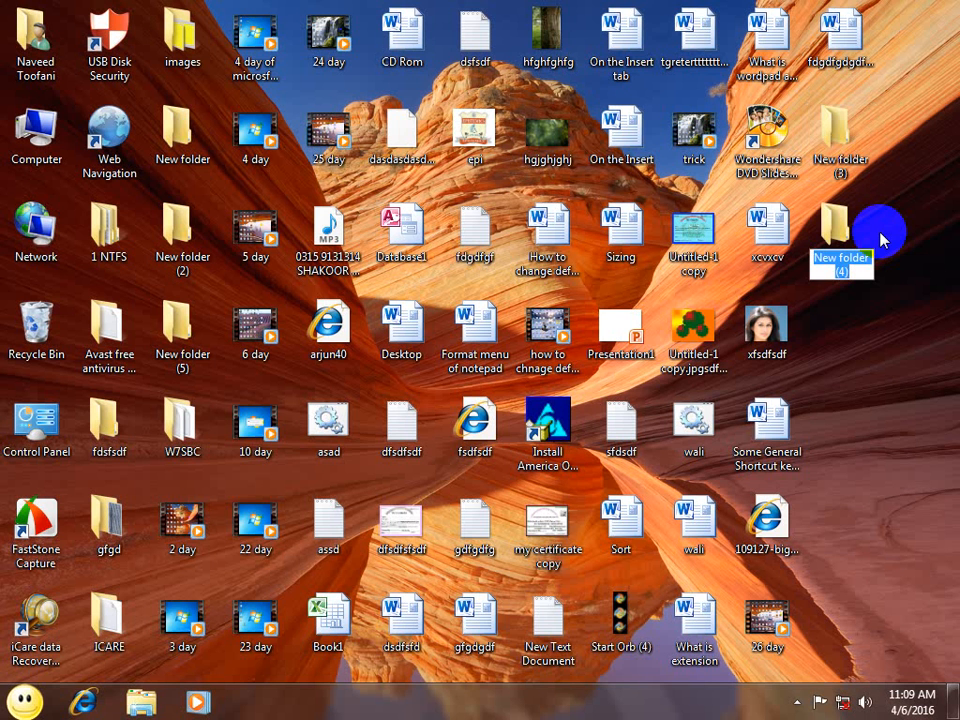
{"action": "key", "text": "Return"}
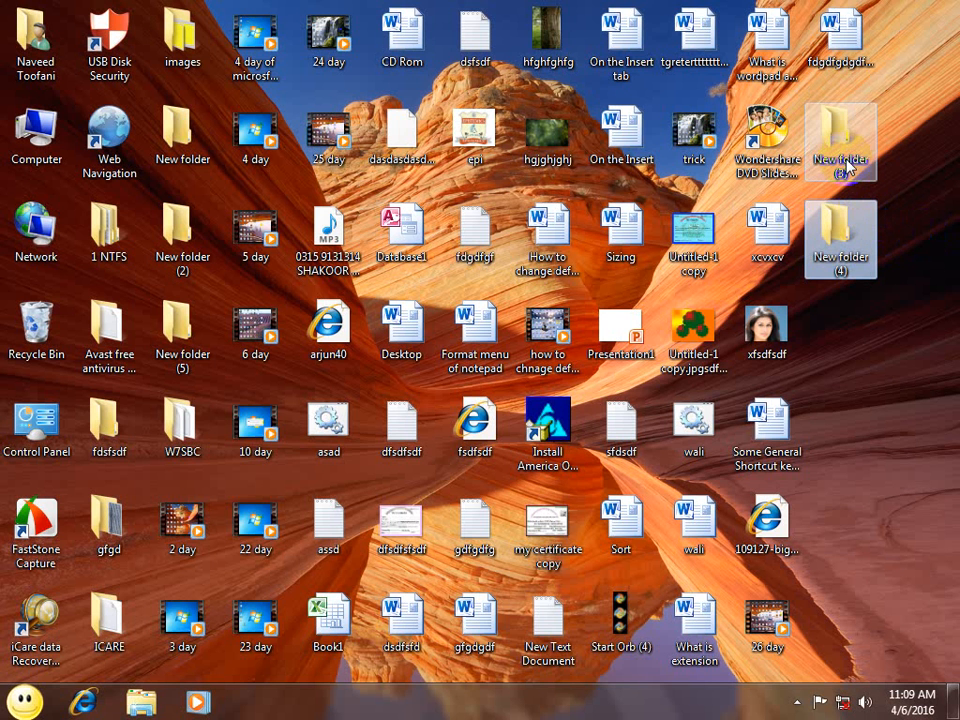
Step: Launch Registry Editor by running regedit from the Run box
{"action": "key", "text": "super+r"}
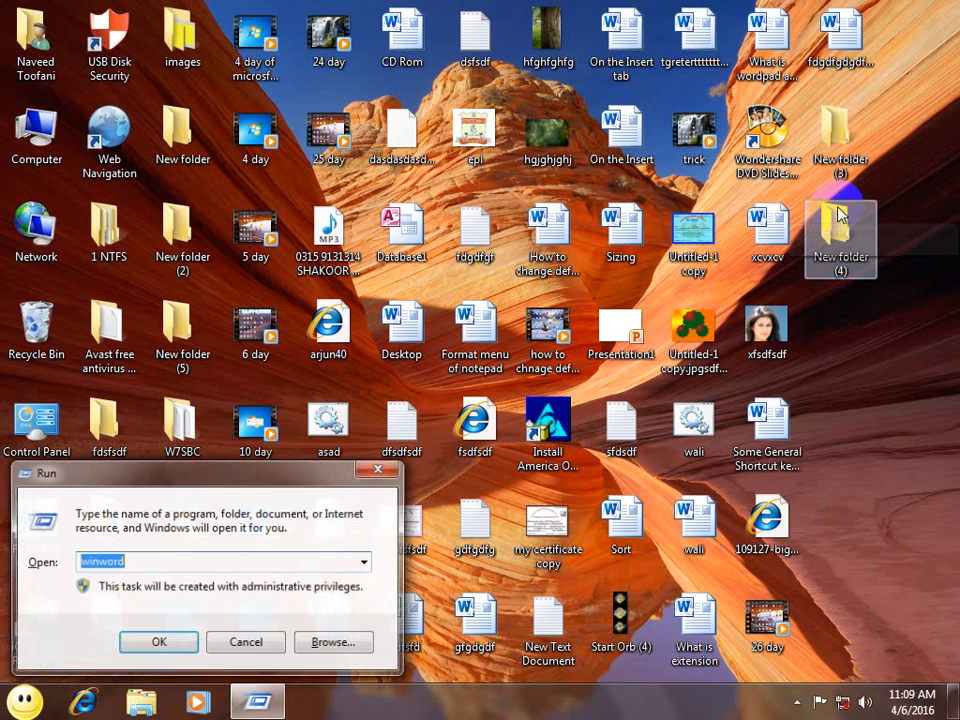
{"action": "type", "text": "regedot"}
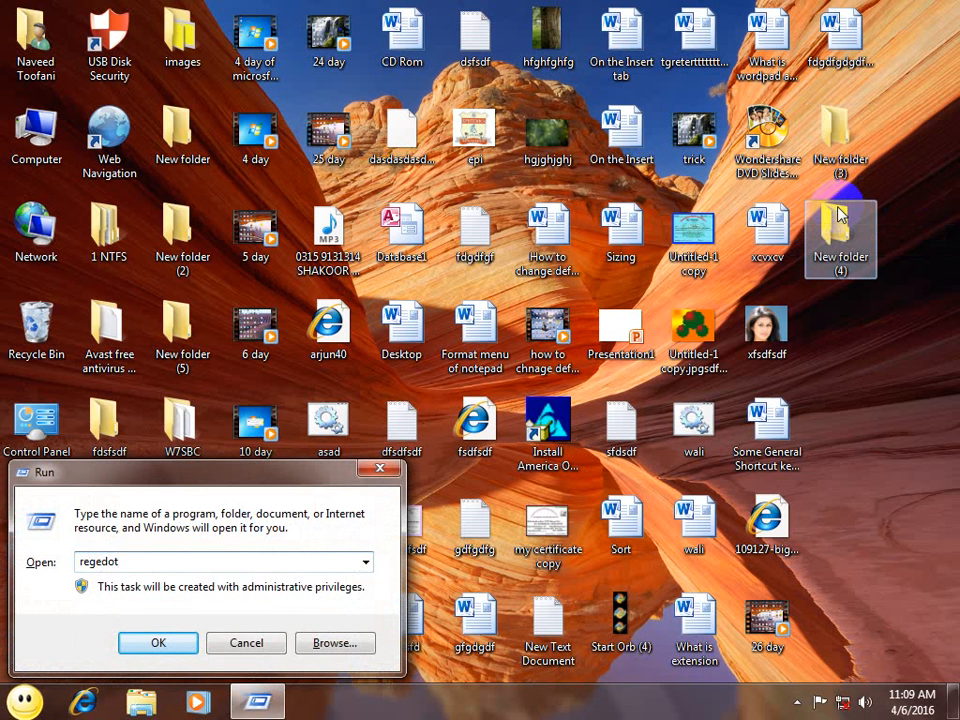
{"action": "key", "text": "BackSpace"}
{"action": "key", "text": "BackSpace"}
{"action": "type", "text": "it"}
{"action": "key", "text": "Down"}
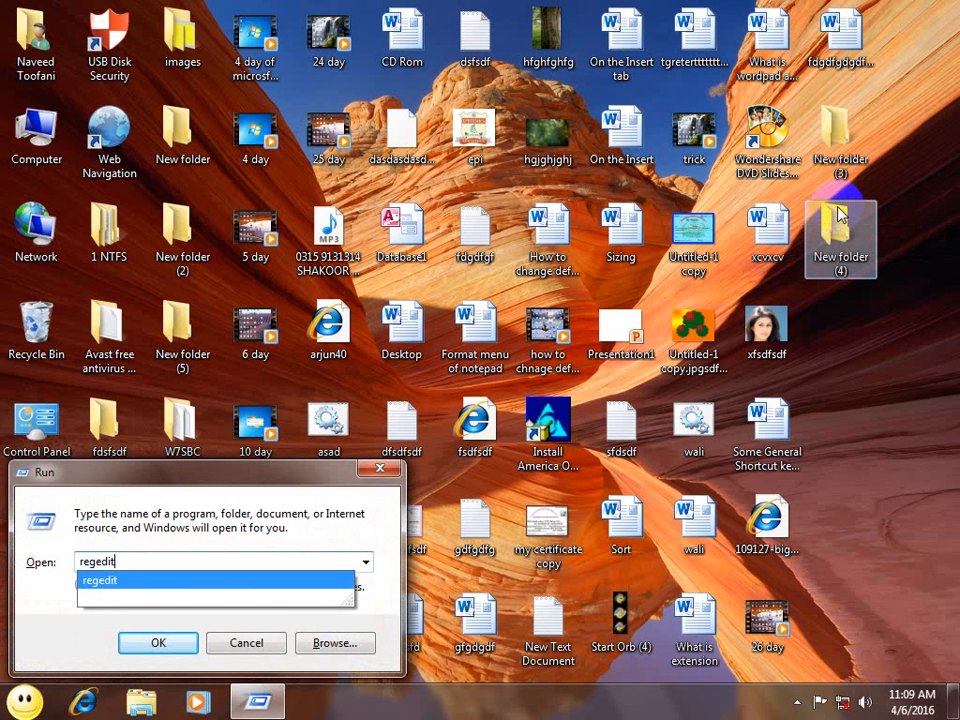
{"action": "key", "text": "Return"}
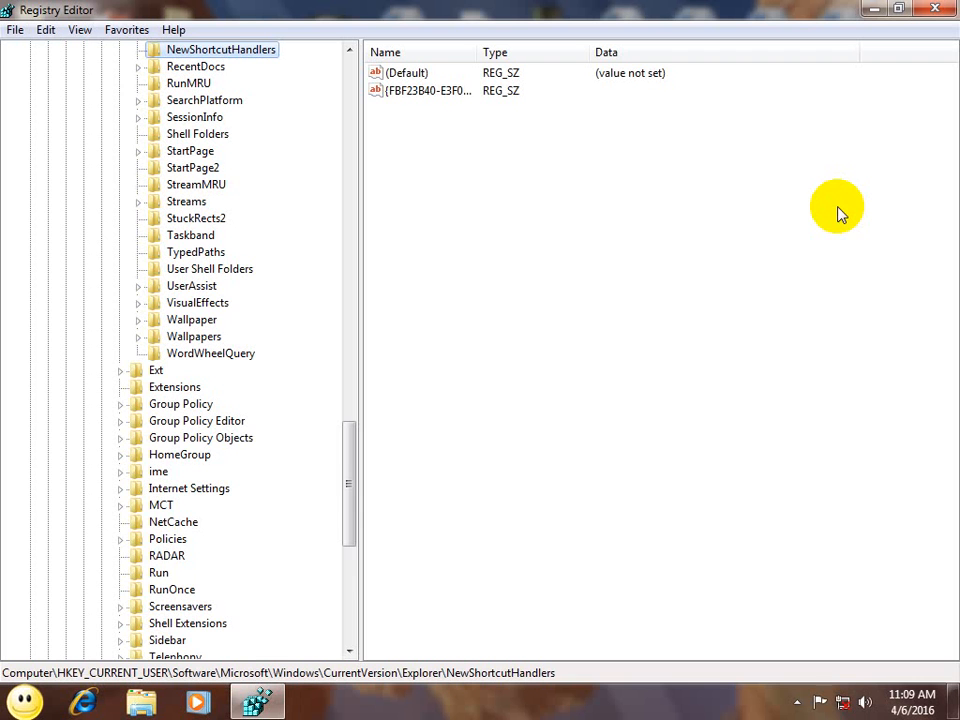
Step: Navigate HKEY_CURRENT_USER > Software > Microsoft > Windows > CurrentVersion and select the Explorer key
{"action": "left_click_drag", "start_coordinate": [349, 472], "coordinate": [373, 111]}
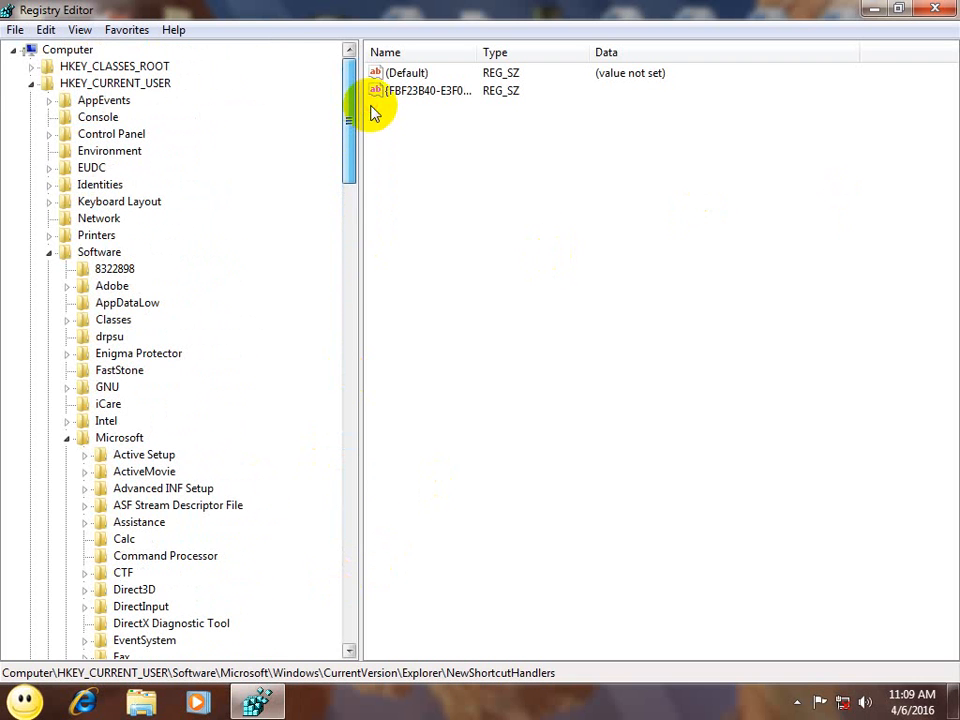
{"action": "left_click", "coordinate": [111, 83]}
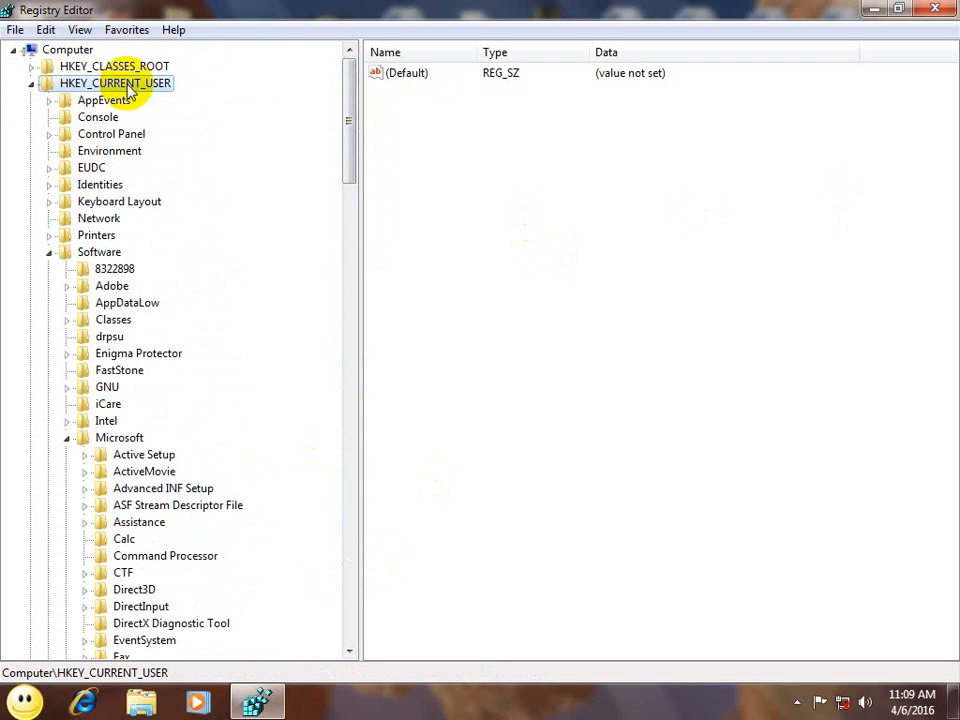
{"action": "left_click", "coordinate": [100, 253]}
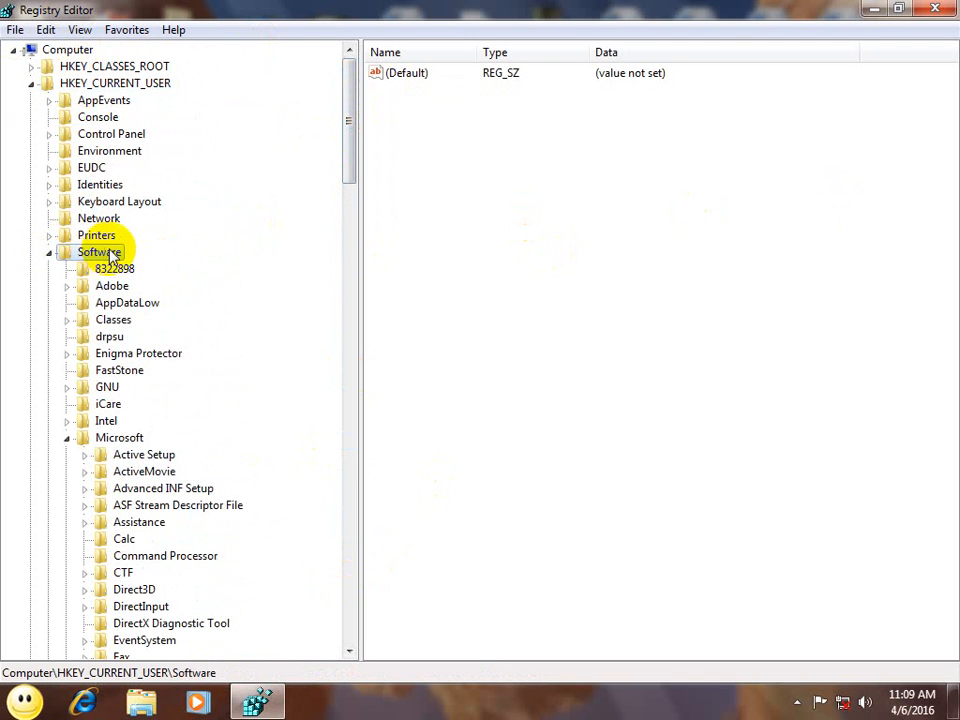
{"action": "left_click", "coordinate": [112, 439]}
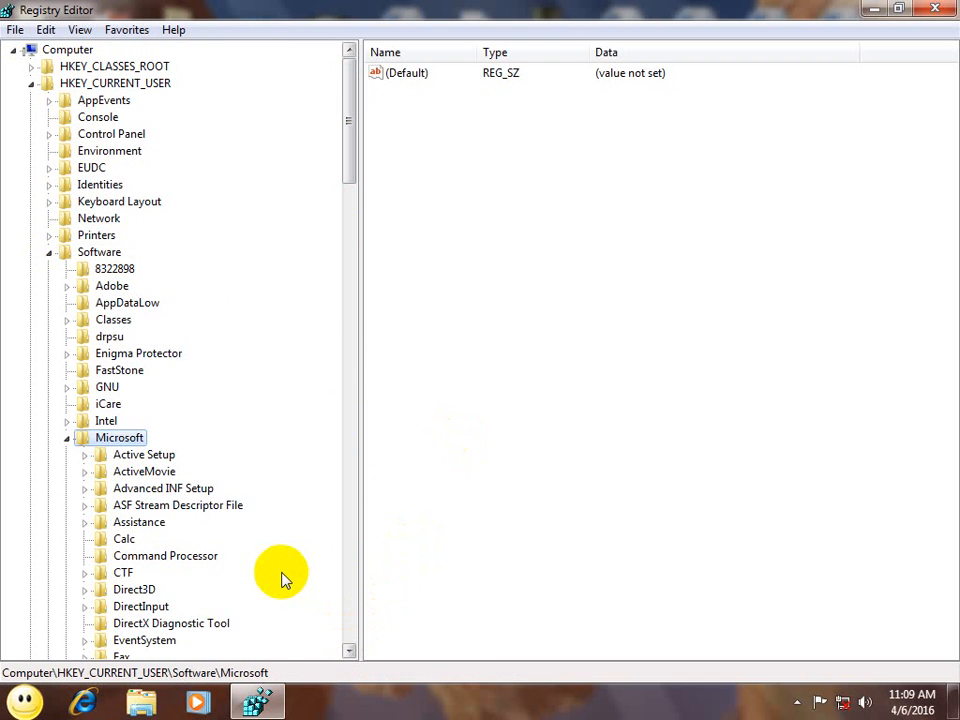
{"action": "key", "text": "w"}
{"action": "key", "text": "w"}
{"action": "key", "text": "w"}
{"action": "key", "text": "w"}
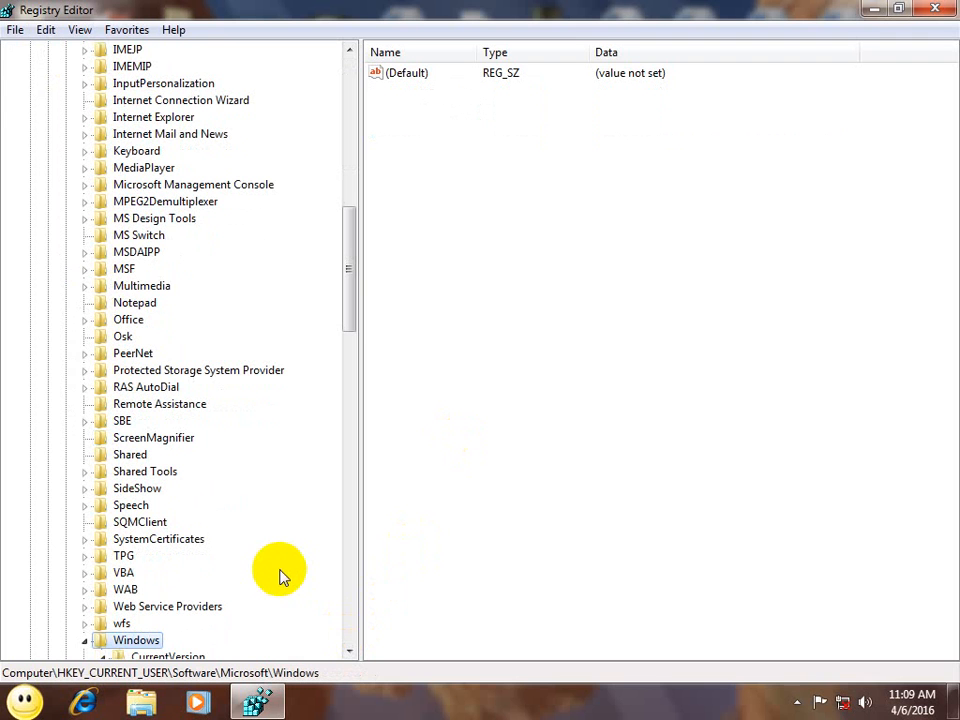
{"action": "left_click", "coordinate": [349, 651]}
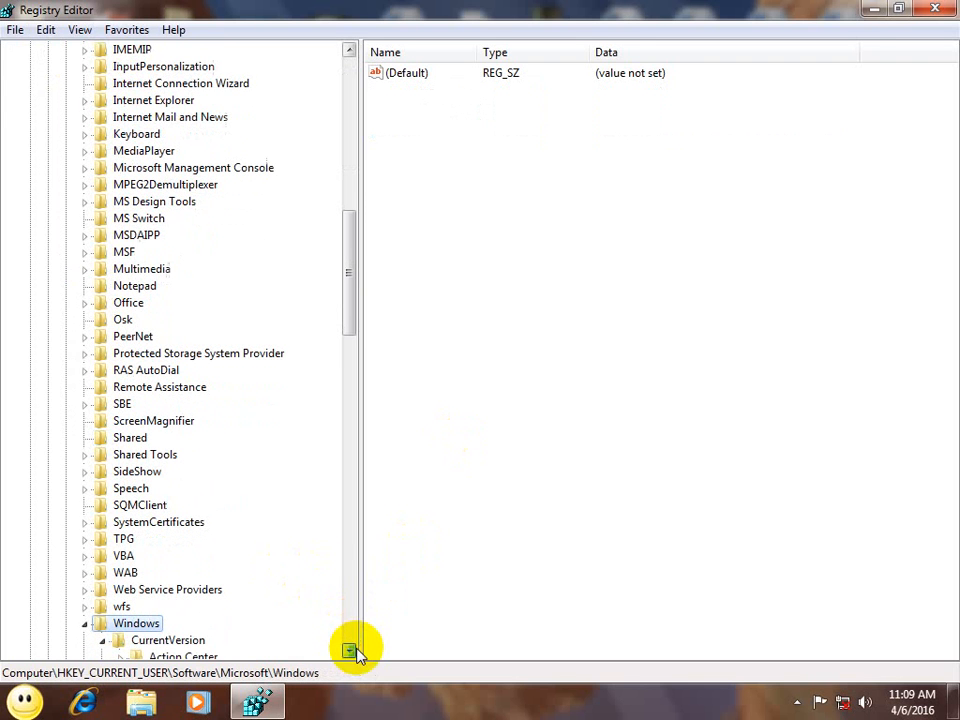
{"action": "left_click", "coordinate": [168, 640]}
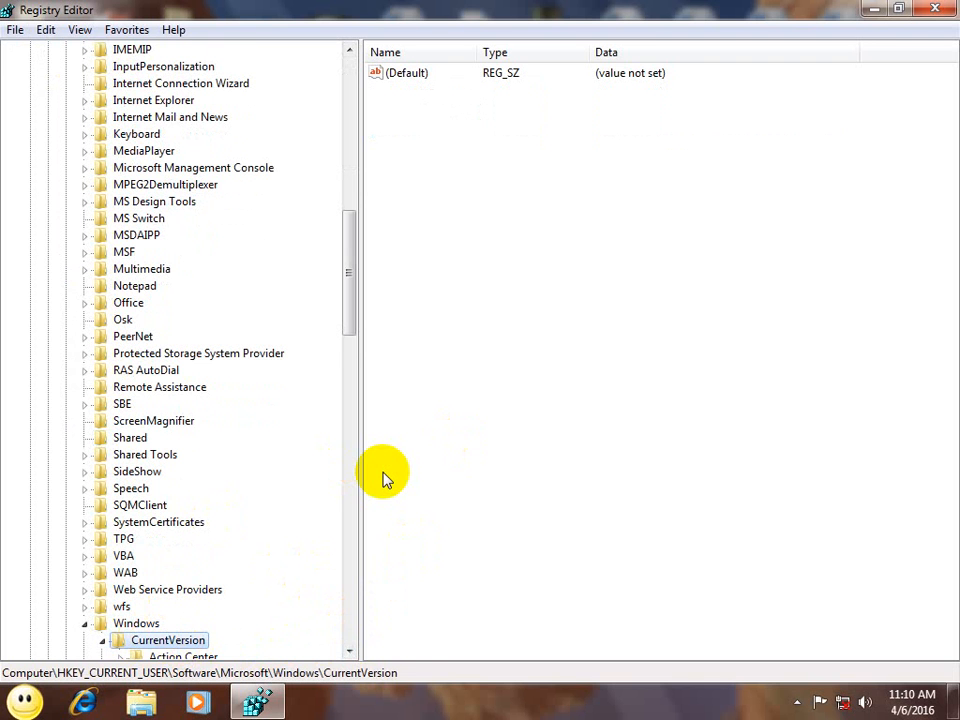
{"action": "key", "text": "e"}
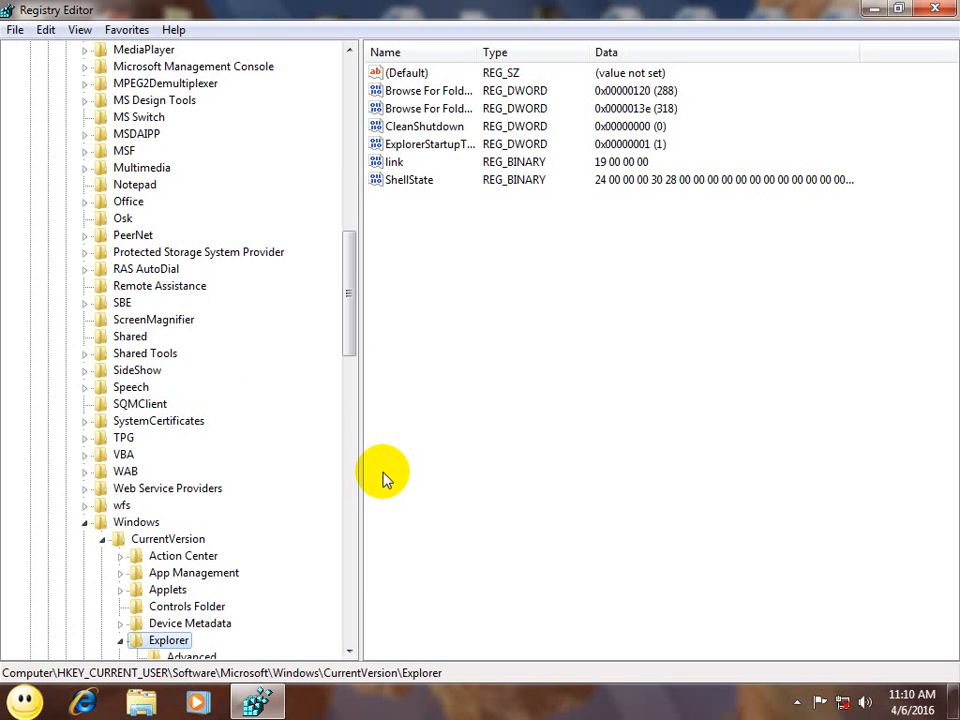
Step: Create a new subkey under Explorer named NamingTemplates
{"action": "right_click", "coordinate": [175, 640]}
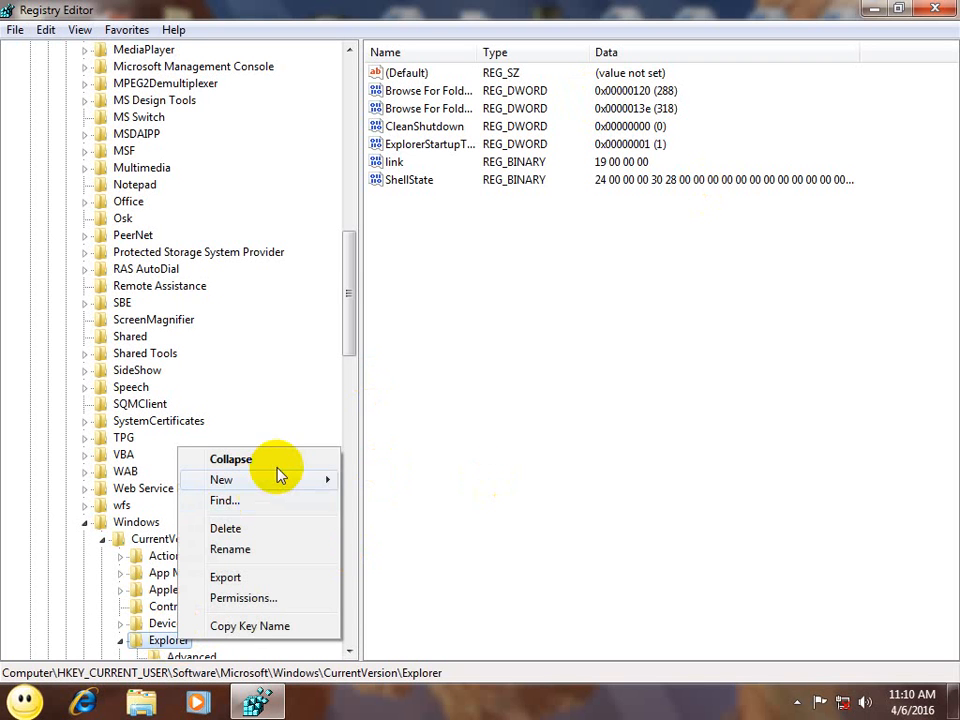
{"action": "mouse_move", "coordinate": [285, 480]}
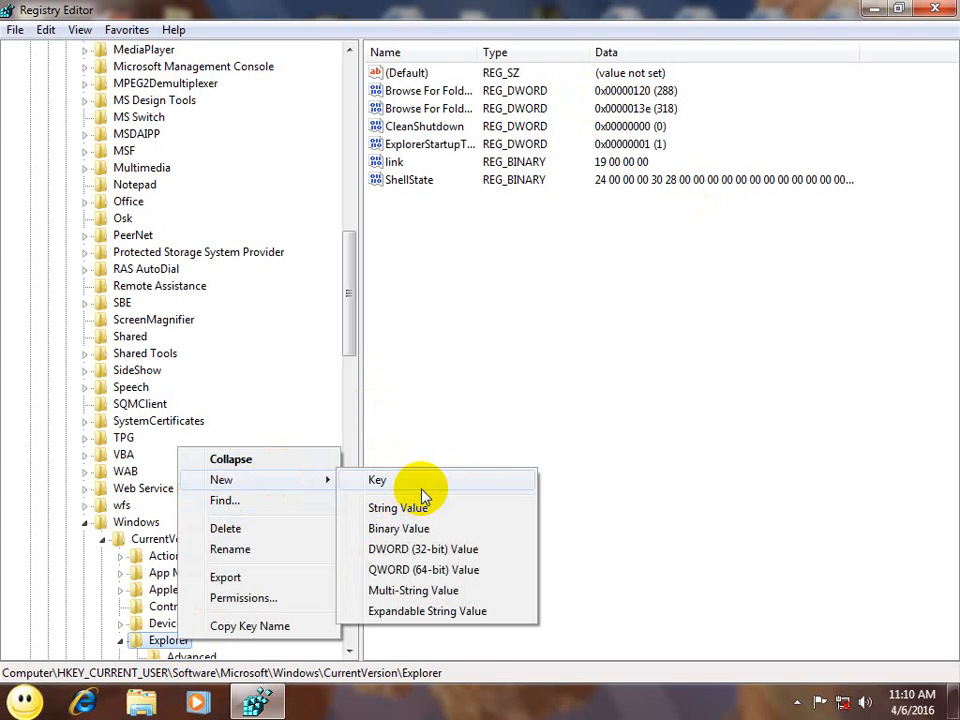
{"action": "left_click", "coordinate": [422, 495]}
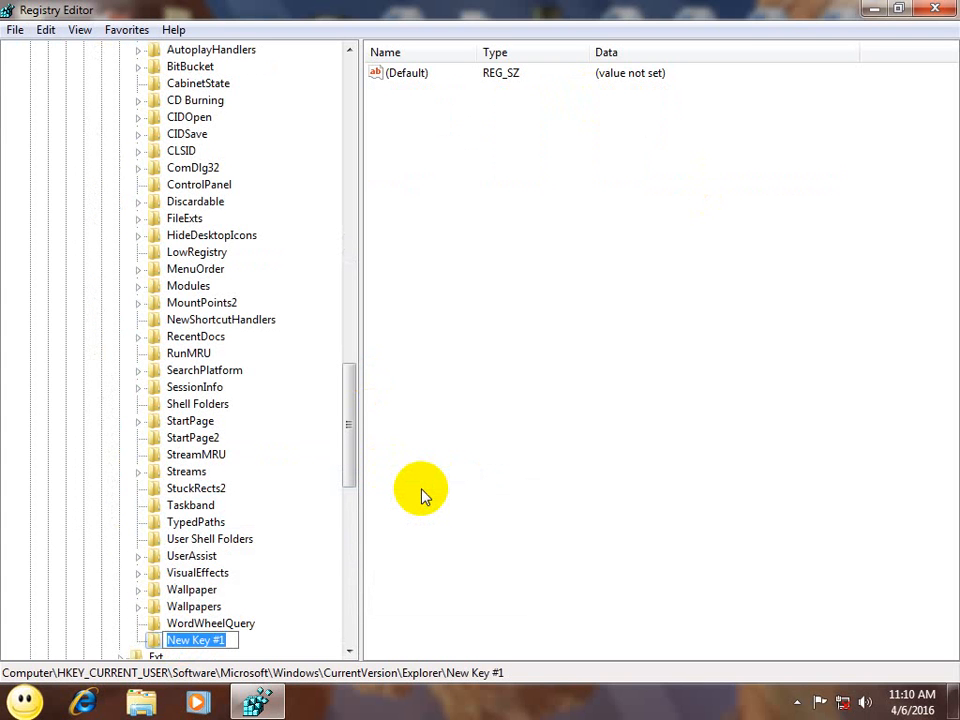
{"action": "type", "text": "Nami"}
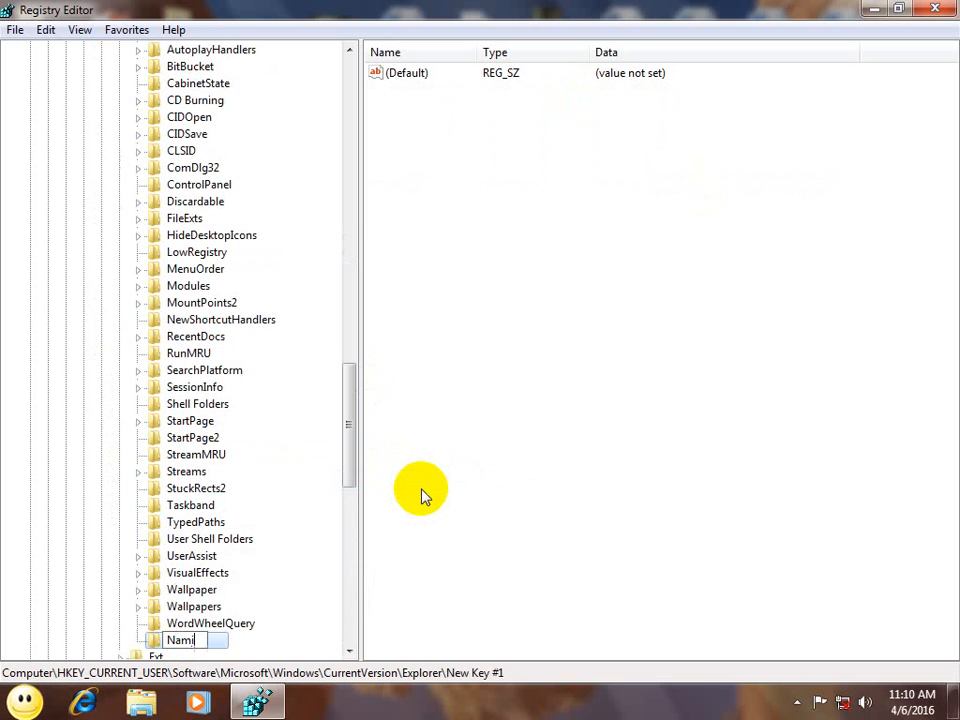
{"action": "type", "text": "ngTemplates"}
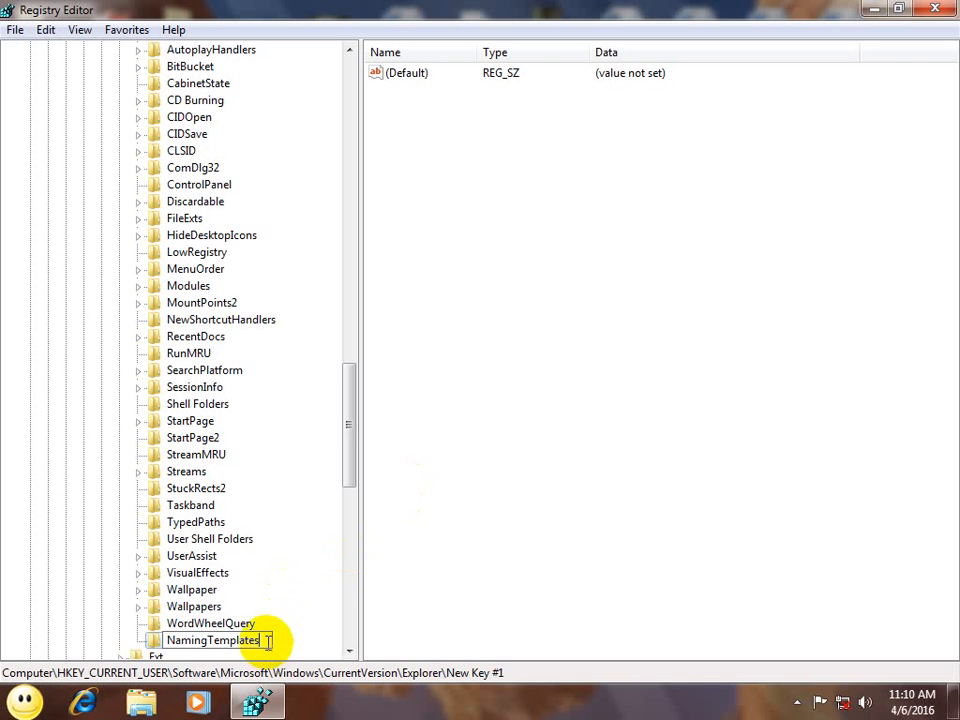
{"action": "left_click_drag", "start_coordinate": [262, 640], "coordinate": [84, 623]}
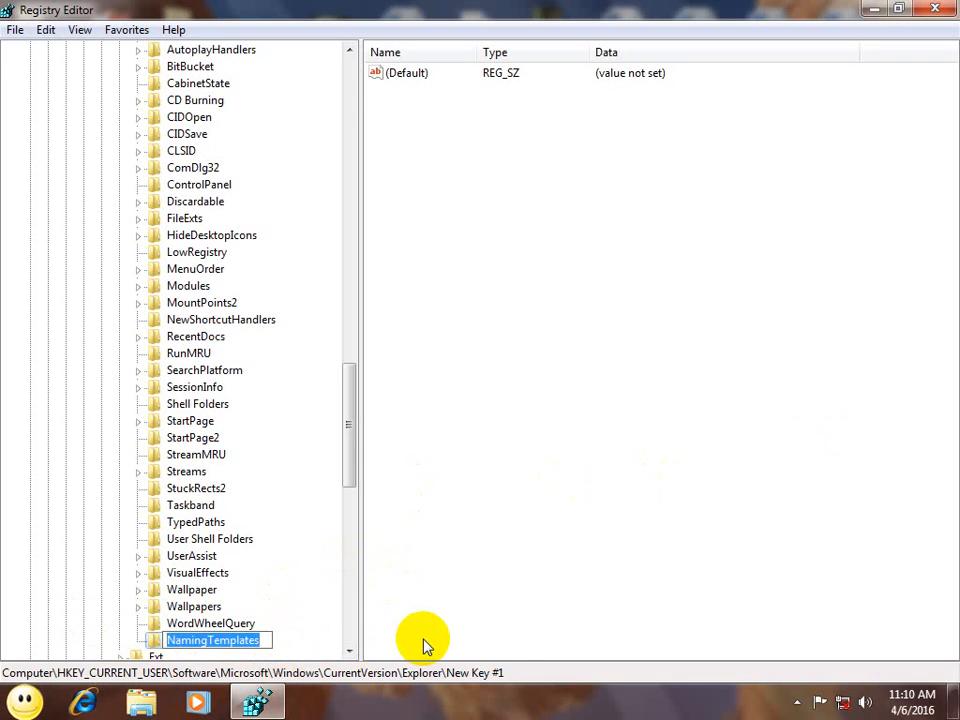
{"action": "key", "text": "Return"}
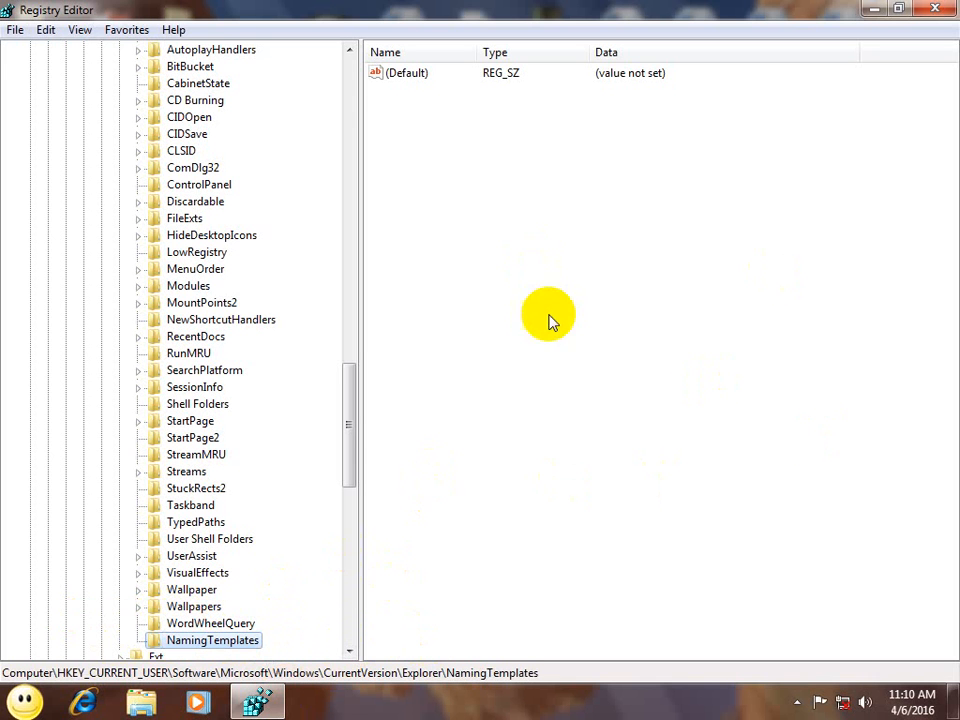
Step: Add a string value named RenameNameTemplate to the NamingTemplates key
{"action": "right_click", "coordinate": [551, 205]}
{"action": "mouse_move", "coordinate": [615, 224]}
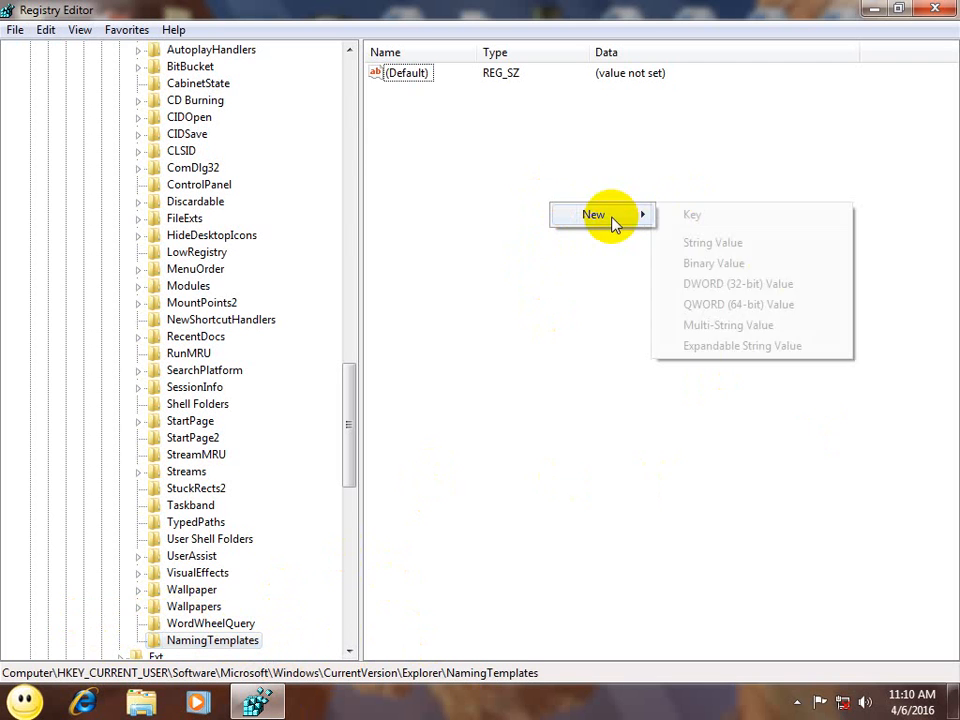
{"action": "left_click", "coordinate": [734, 246]}
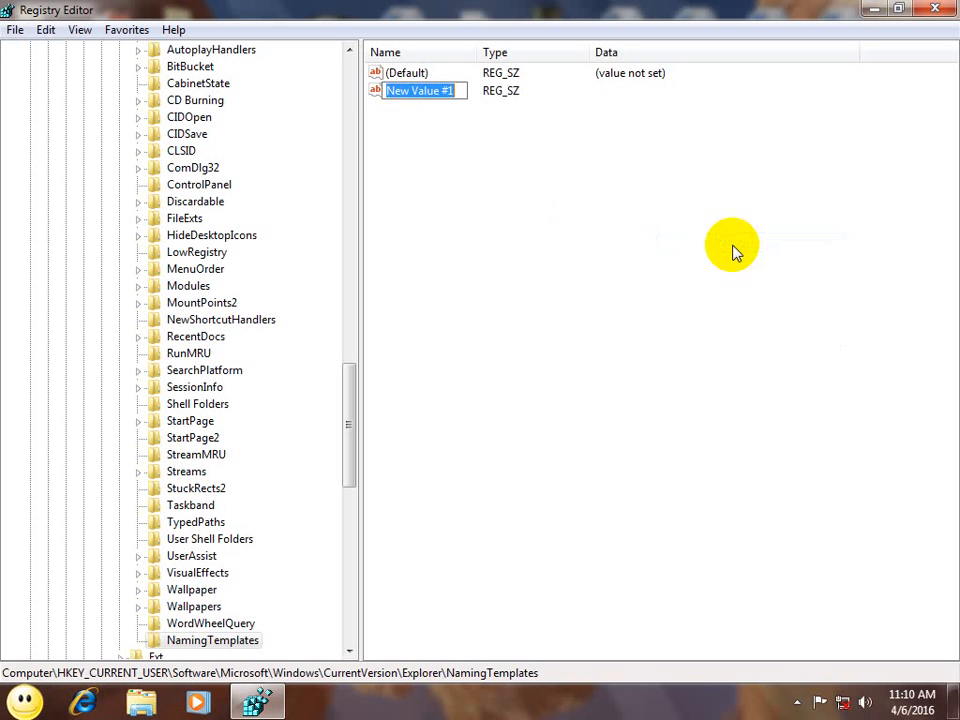
{"action": "type", "text": "Rename"}
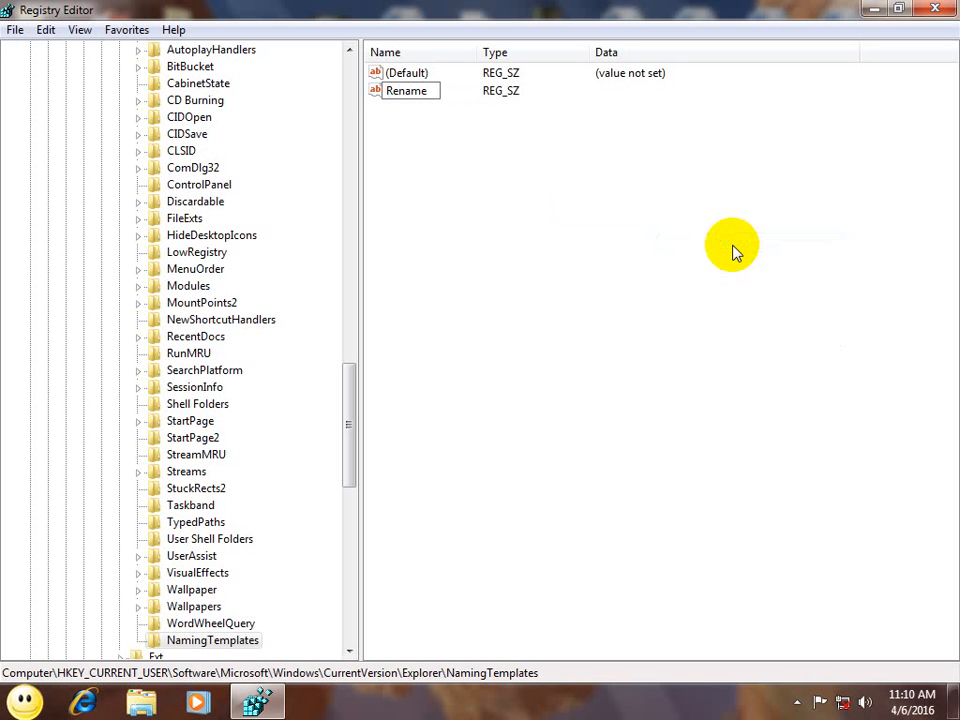
{"action": "type", "text": "NameTemplate"}
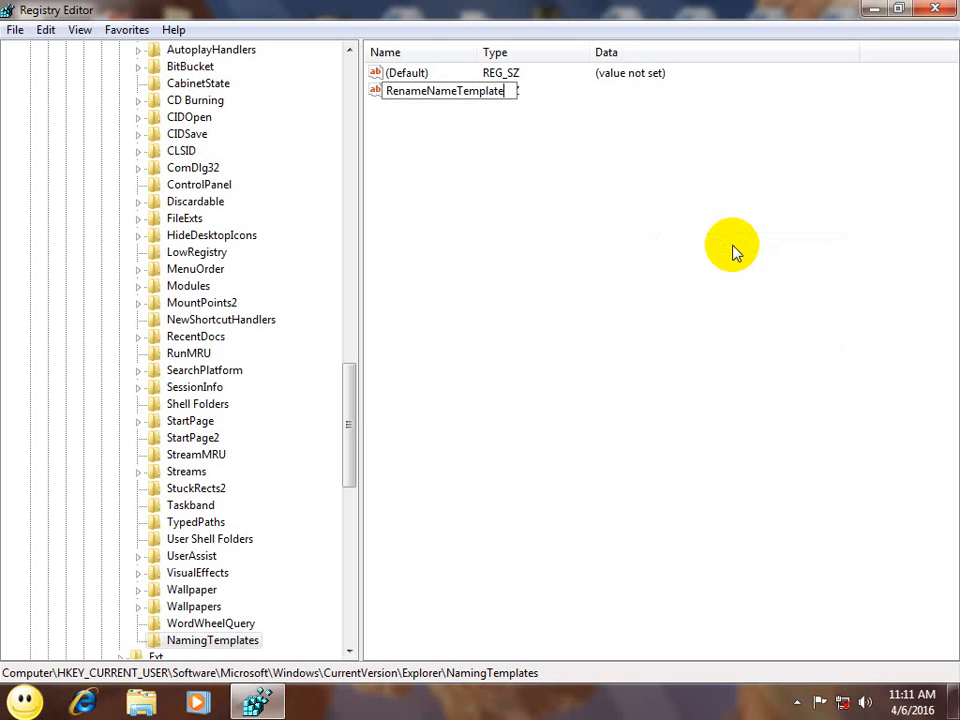
{"action": "key", "text": "Return"}
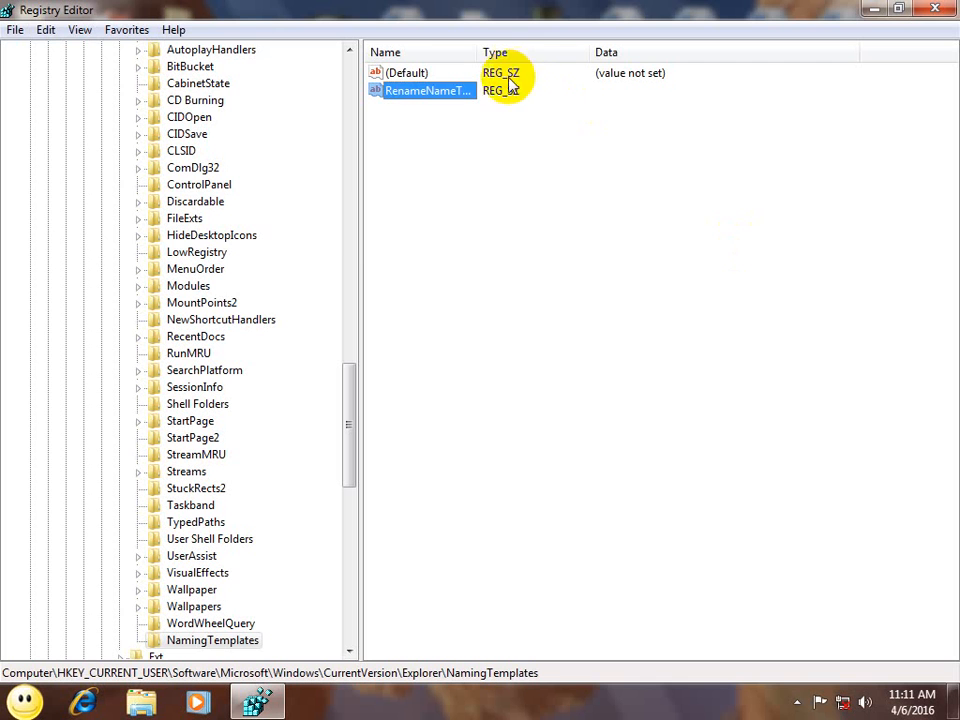
Step: Set RenameNameTemplate's value data to a person's full name and save it
{"action": "double_click", "coordinate": [456, 90]}
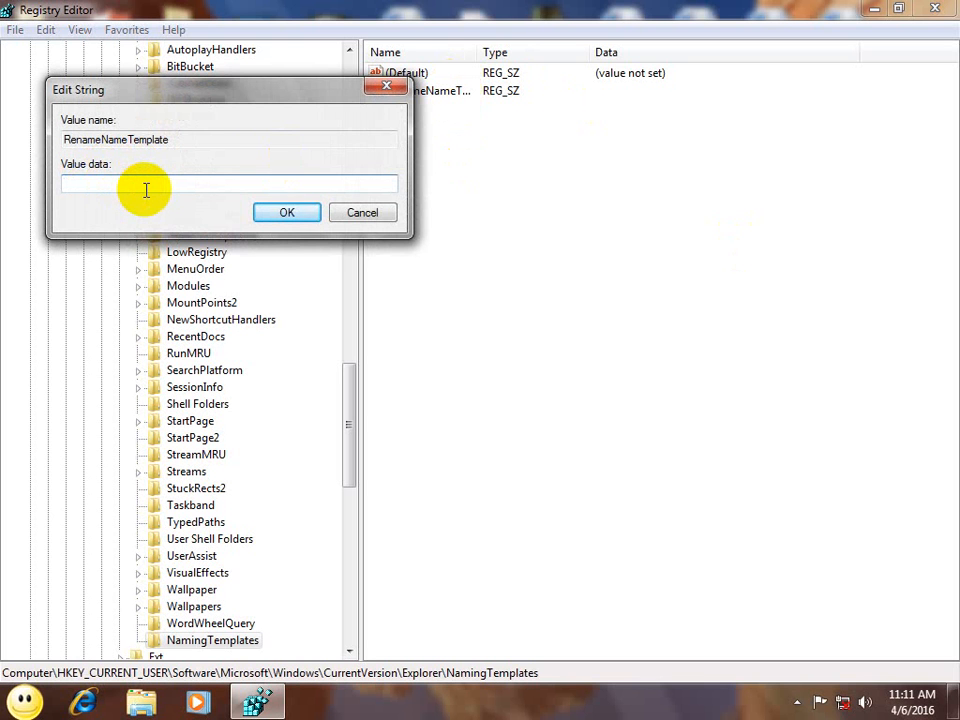
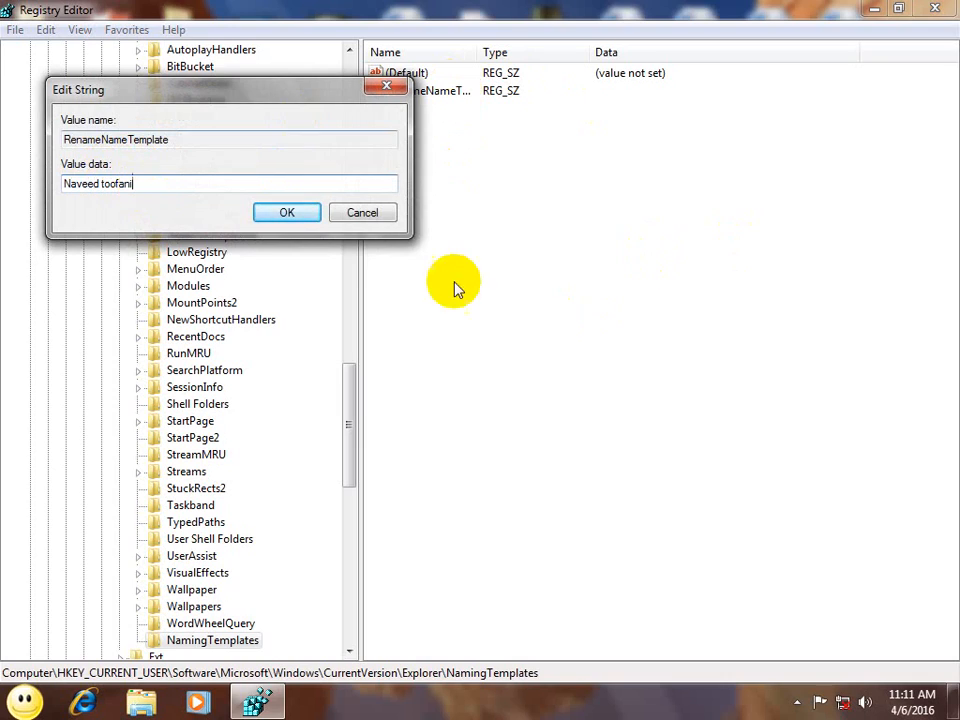
{"action": "left_click", "coordinate": [304, 217]}
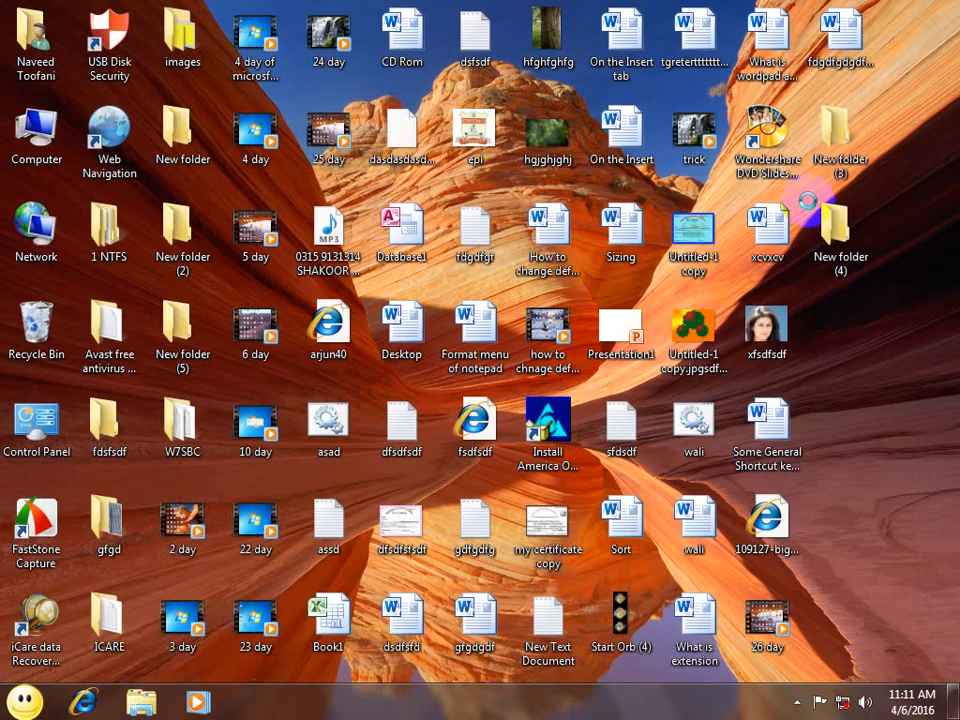
Step: Refresh the desktop twice so the new naming template takes effect
{"action": "right_click", "coordinate": [803, 218]}
{"action": "left_click", "coordinate": [803, 218]}
{"action": "right_click", "coordinate": [812, 195]}
{"action": "left_click", "coordinate": [812, 246]}
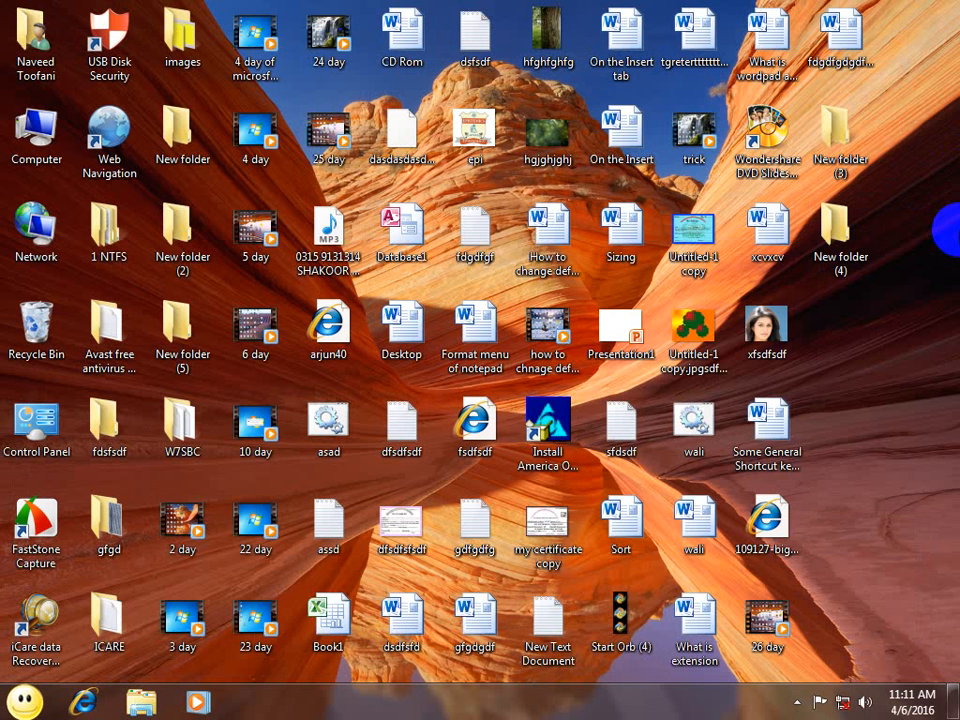
Step: Create three new desktop folders with Ctrl+Shift+N, each taking the custom template name
{"action": "key", "text": "ctrl+shift+n"}
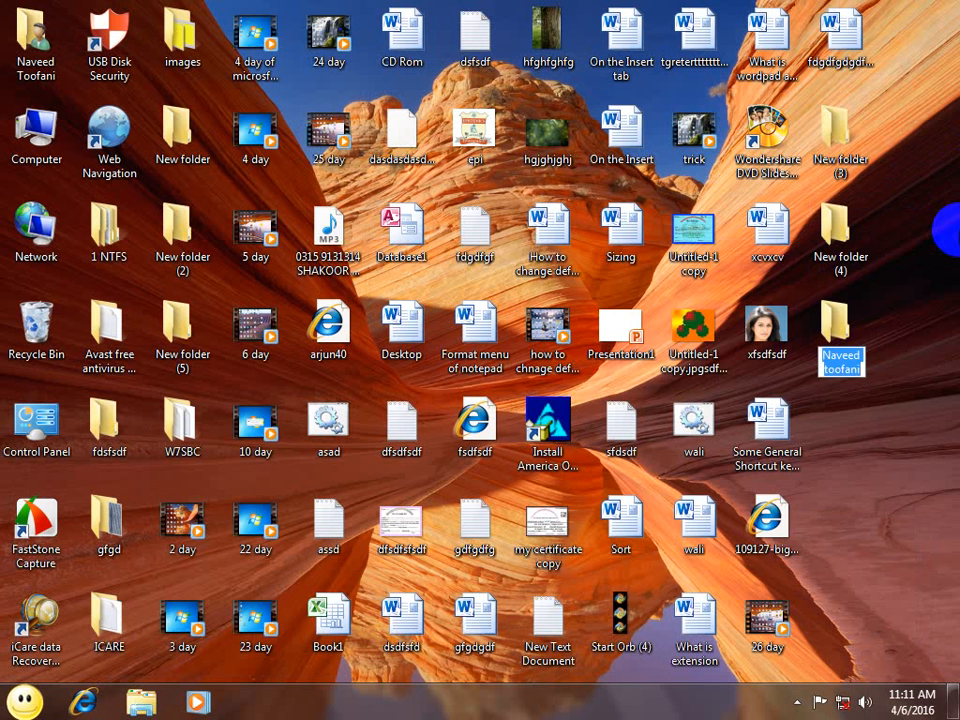
{"action": "key", "text": "Return"}
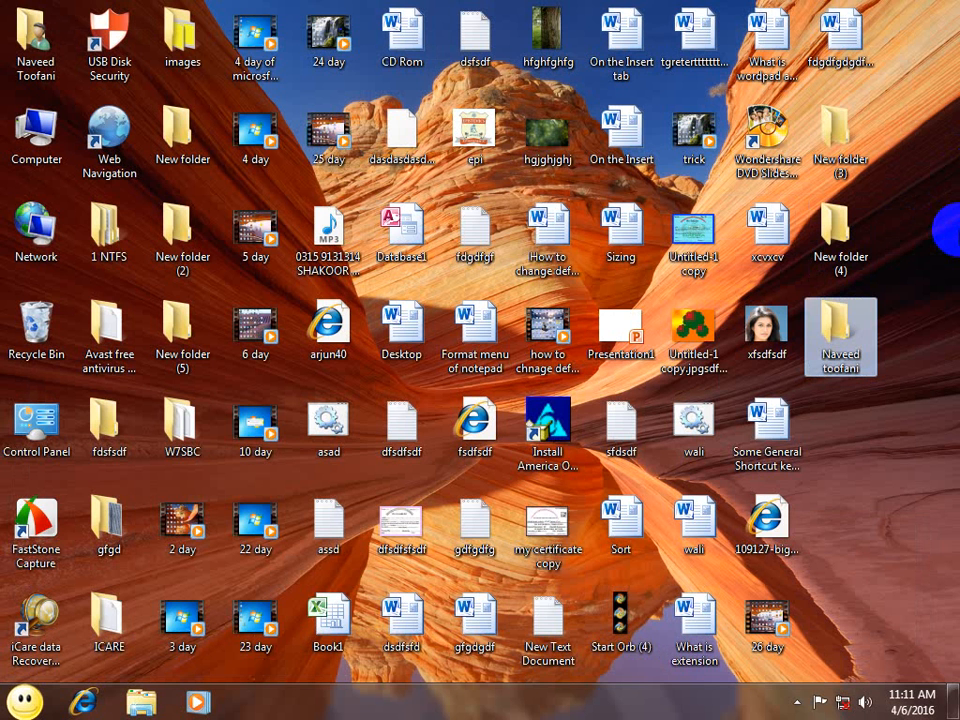
{"action": "key", "text": "ctrl+shift+n"}
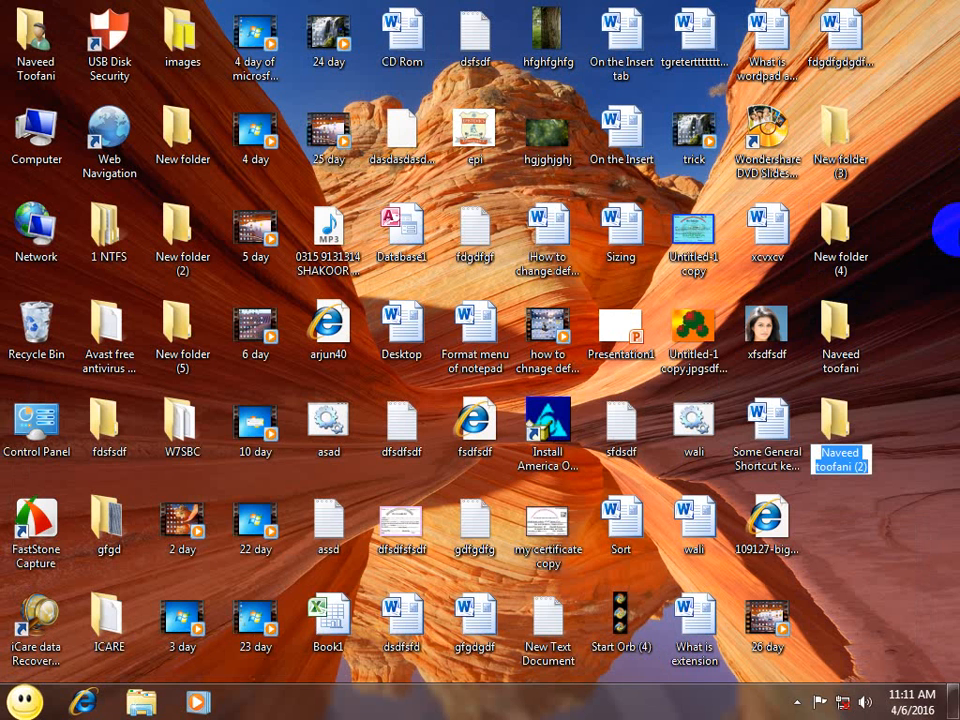
{"action": "key", "text": "Return"}
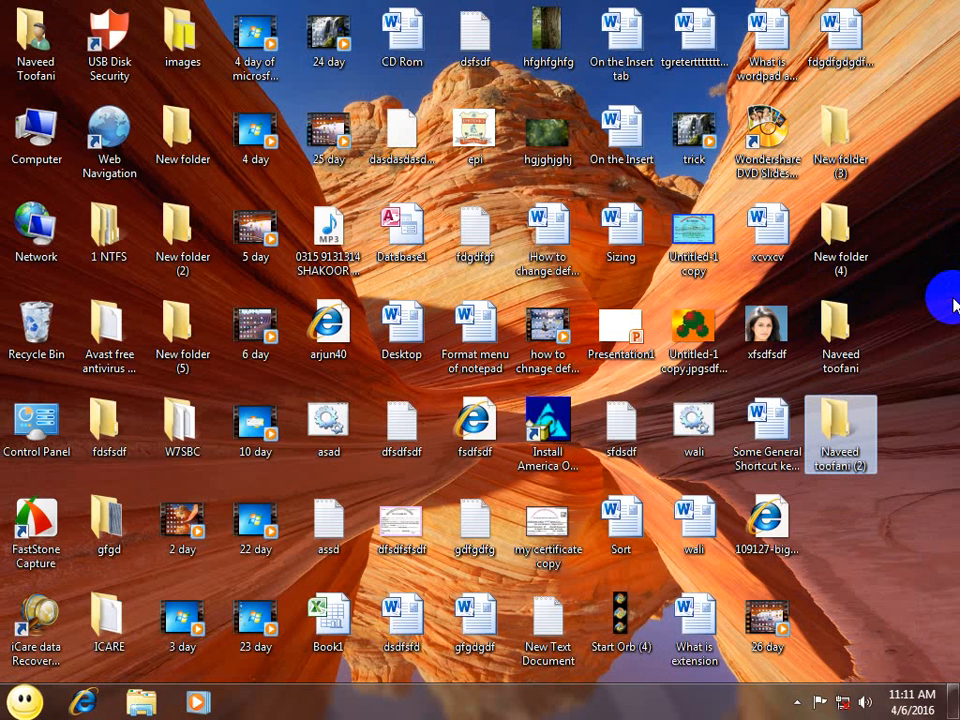
{"action": "key", "text": "ctrl+shift+n"}
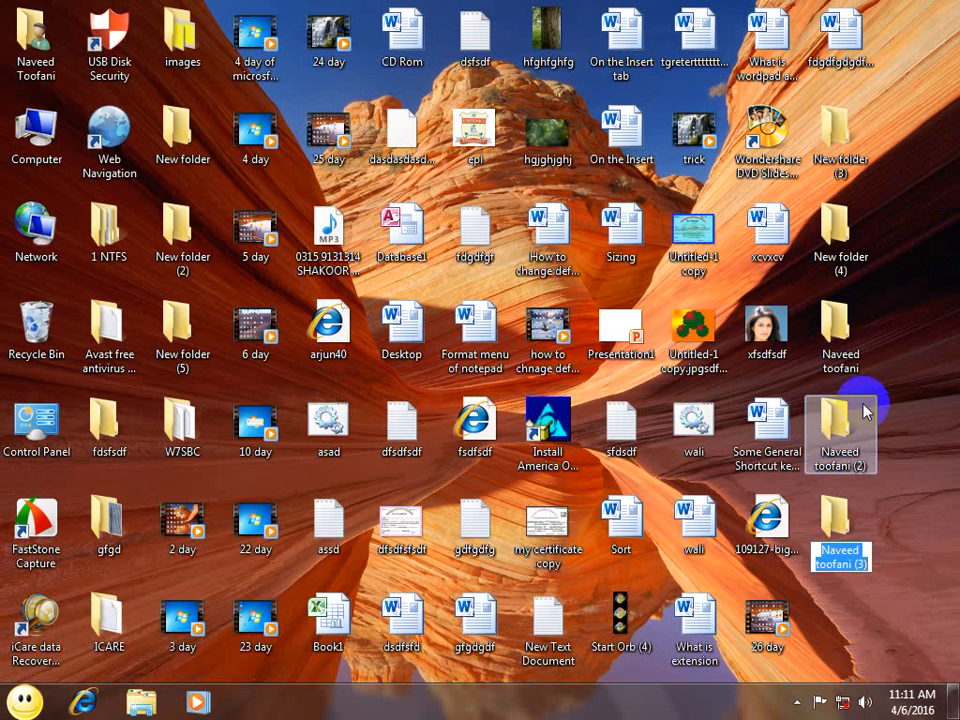
{"action": "key", "text": "Return"}
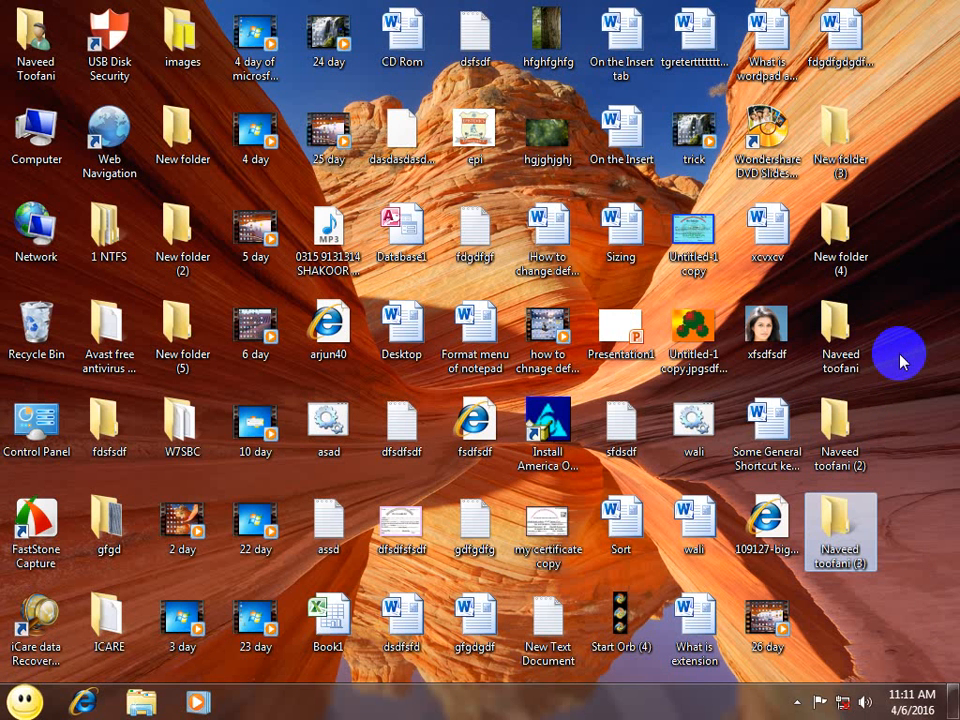
{"action": "key", "text": "super+r"}
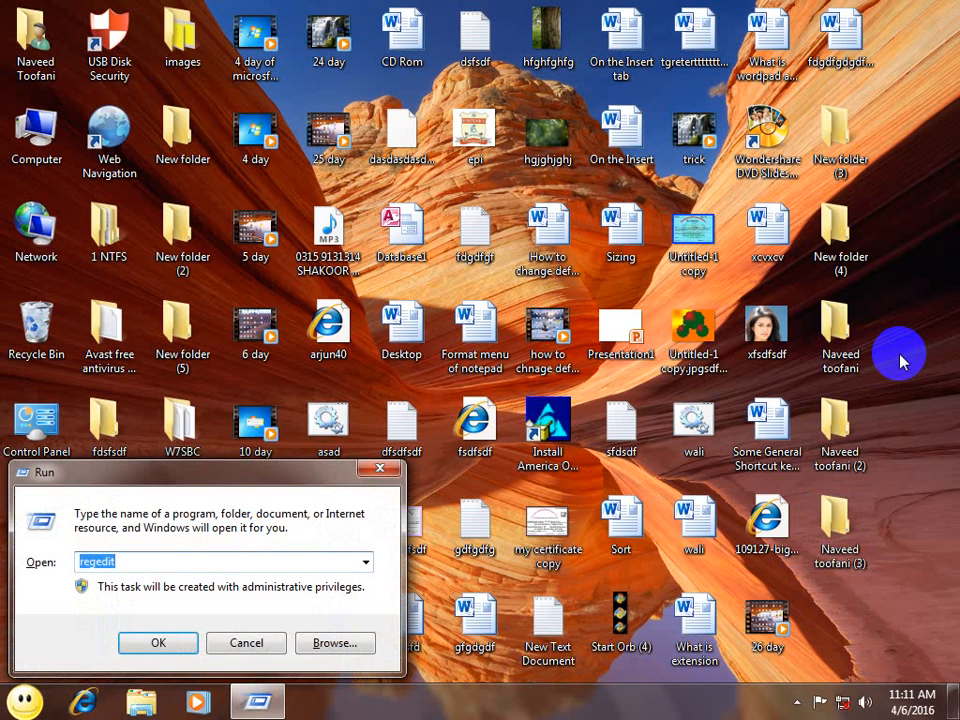
Step: Launch regedit, delete the NamingTemplates key, and close Registry Editor
{"action": "key", "text": "Return"}
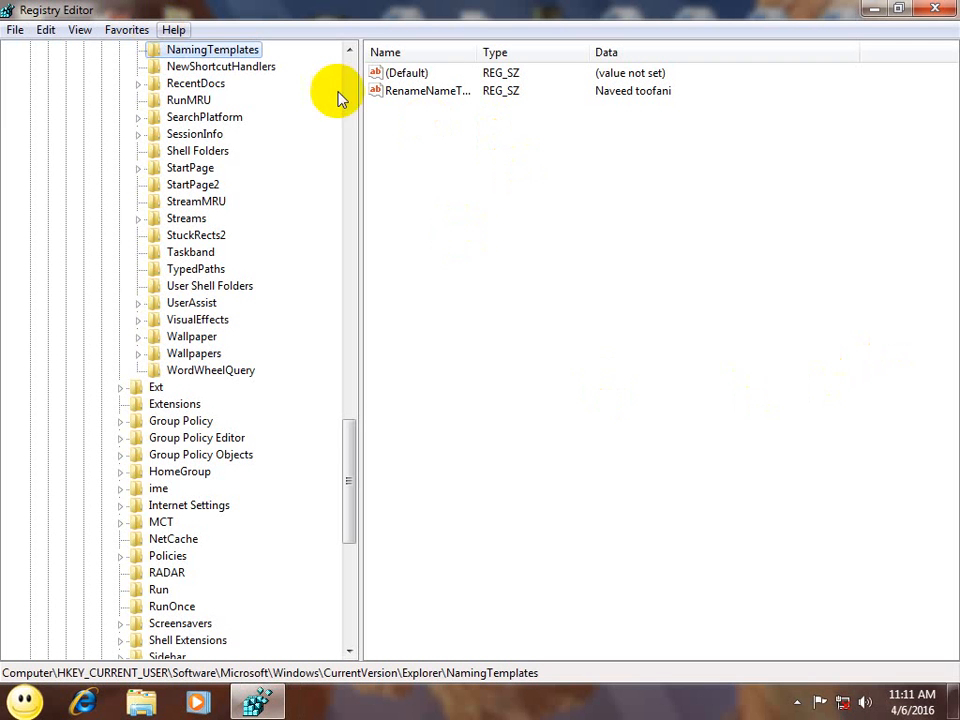
{"action": "right_click", "coordinate": [193, 57]}
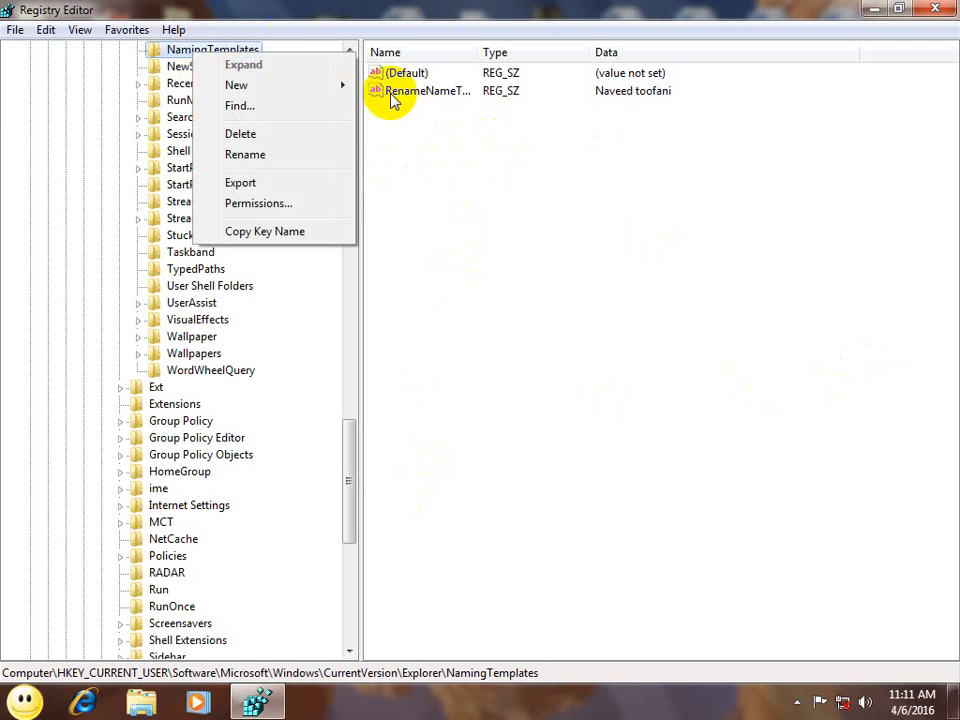
{"action": "left_click", "coordinate": [240, 134]}
{"action": "left_click", "coordinate": [572, 344]}
{"action": "left_click", "coordinate": [935, 9]}
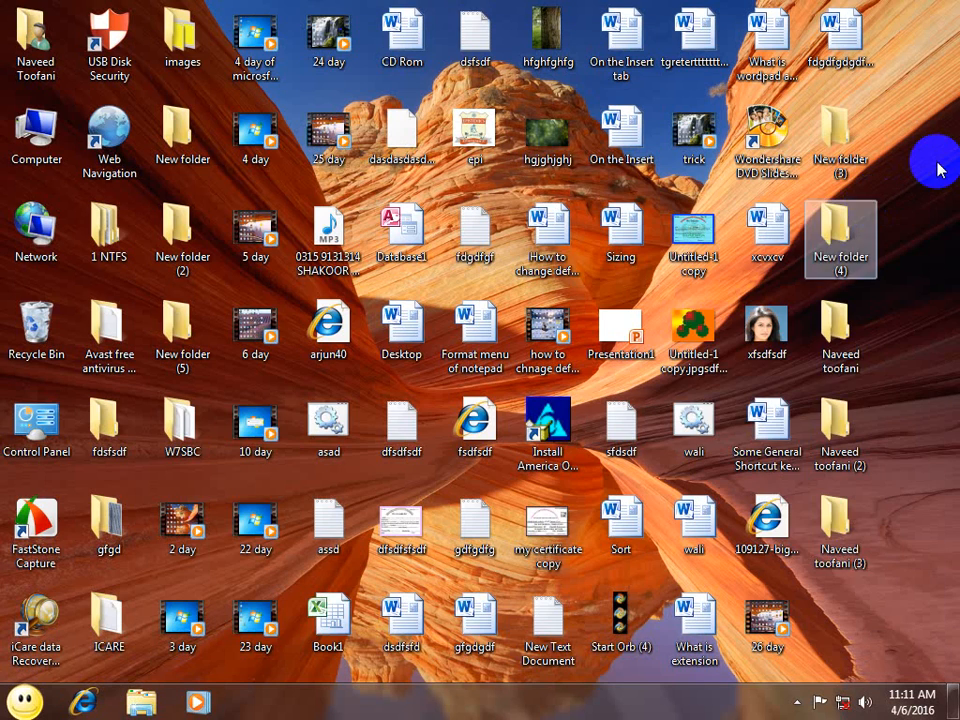
Step: Refresh the desktop and create a new folder, which gets the default name New folder (6)
{"action": "right_click", "coordinate": [938, 170]}
{"action": "left_click", "coordinate": [834, 213]}
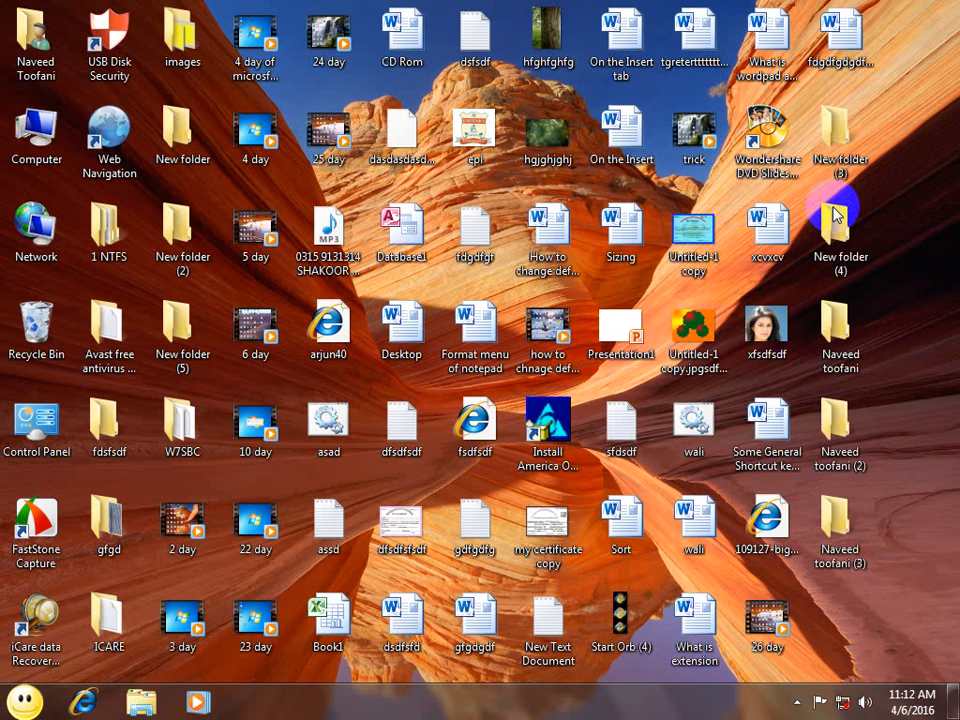
{"action": "key", "text": "ctrl+shift+n"}
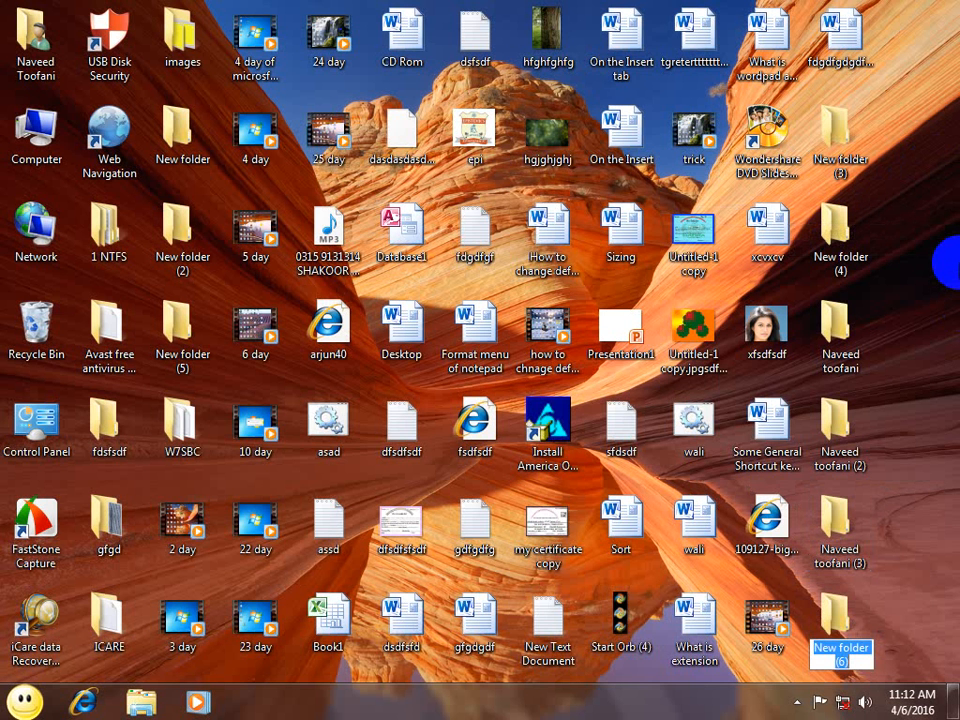
{"action": "key", "text": "Return"}
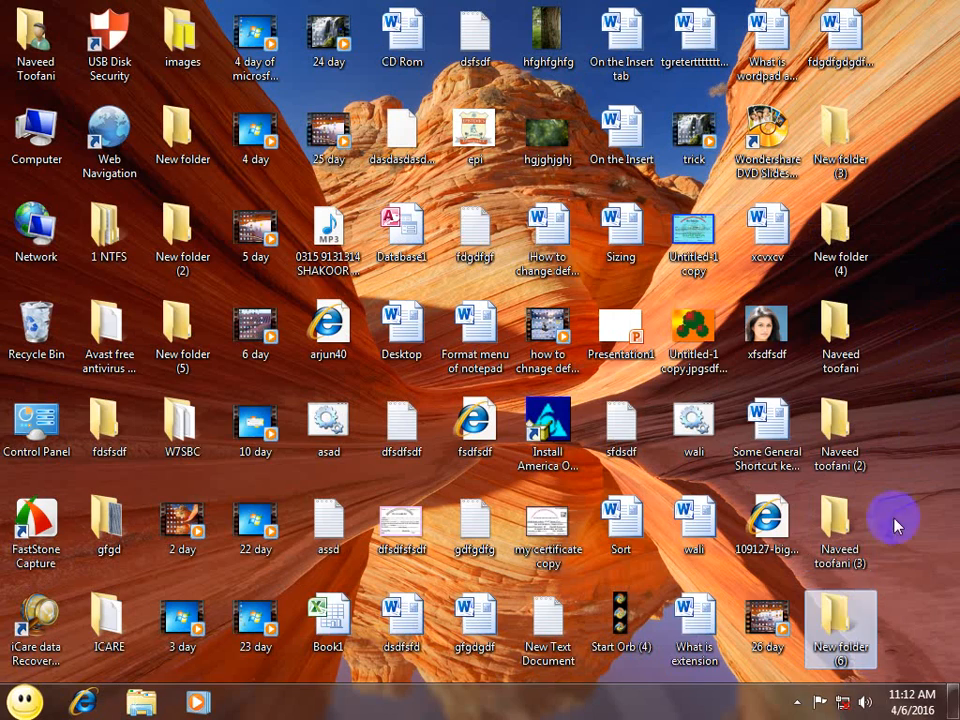